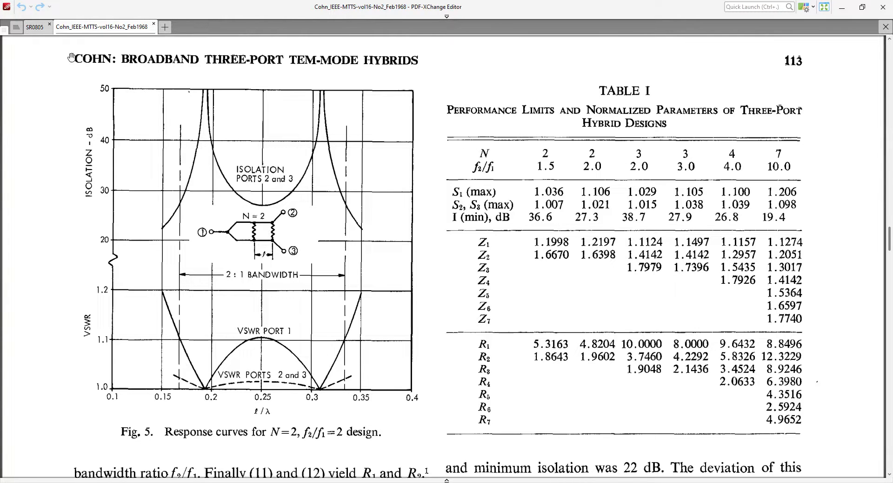
View the SR0805 resistor drawing, minimize the PDF viewer and switch to Ansys Electronics Desktop
click(35, 28)
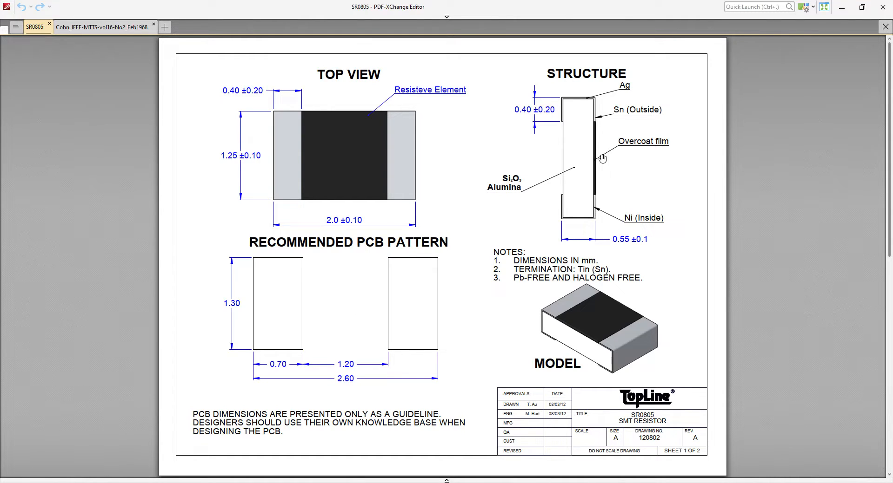
click(840, 11)
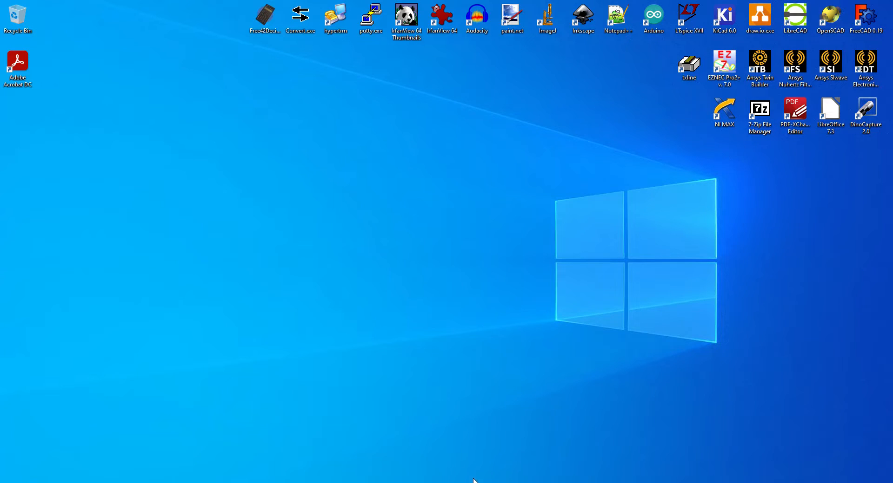
click(475, 482)
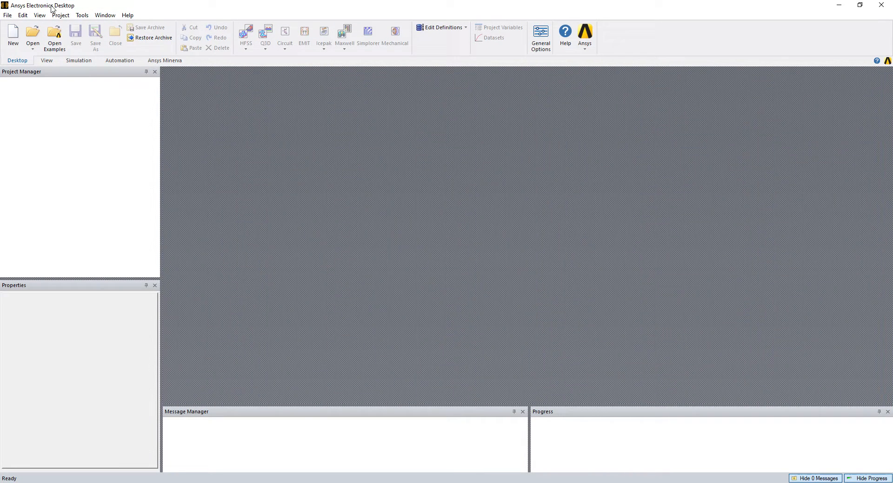
Create a new project and insert an HFSS 3D Layout design using the Oshpark_0p8mm_KB6167F technology
click(13, 33)
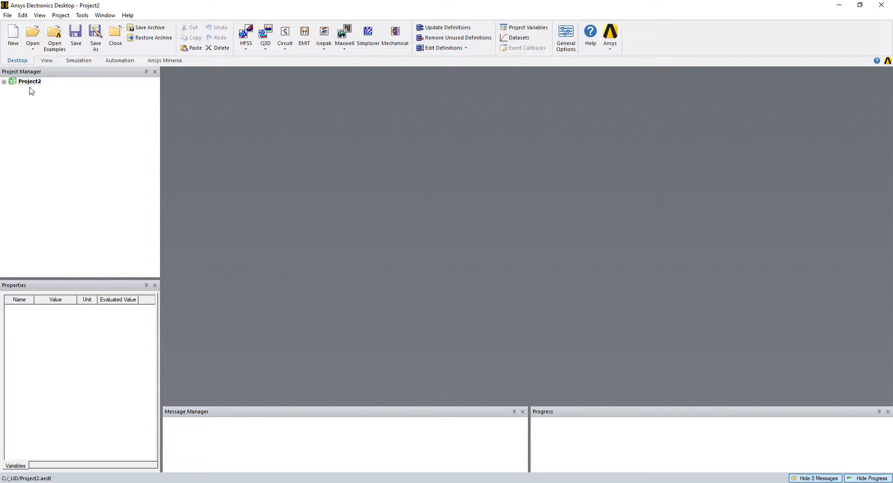
click(4, 82)
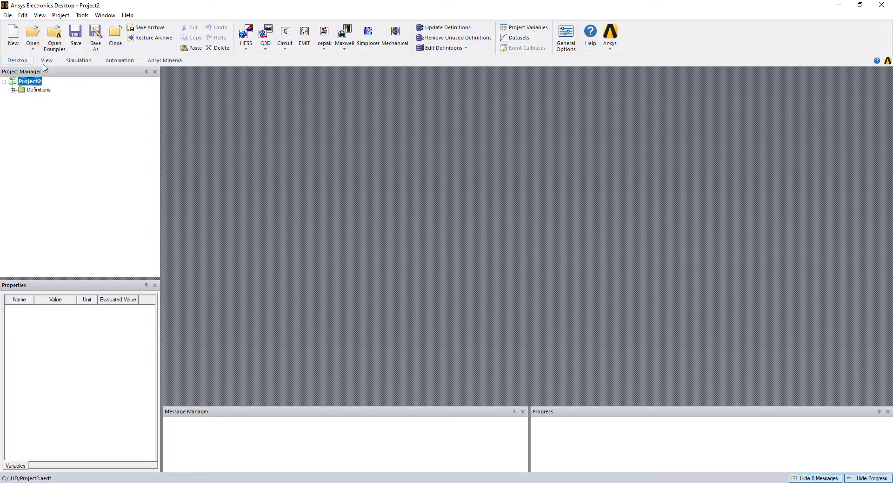
click(284, 49)
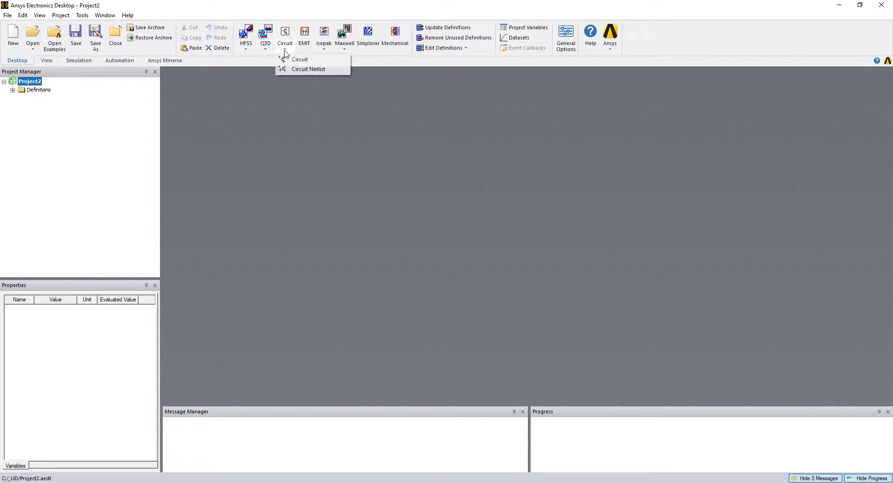
click(286, 1)
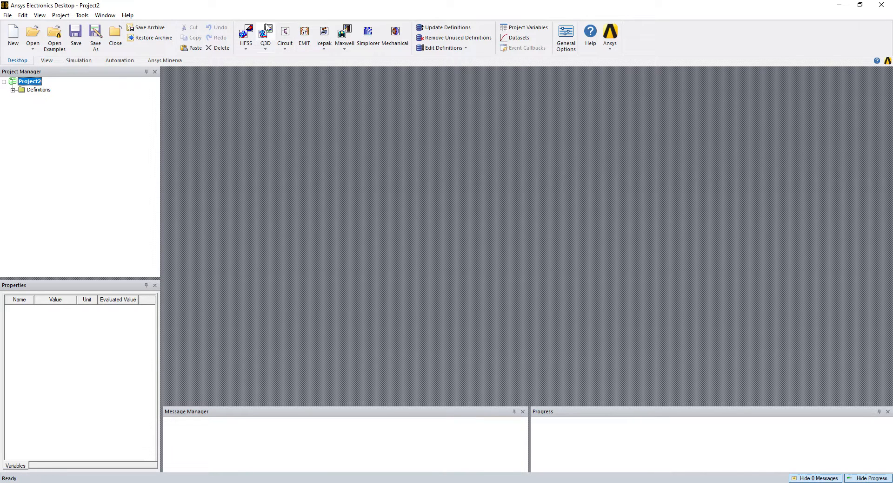
click(245, 49)
click(259, 70)
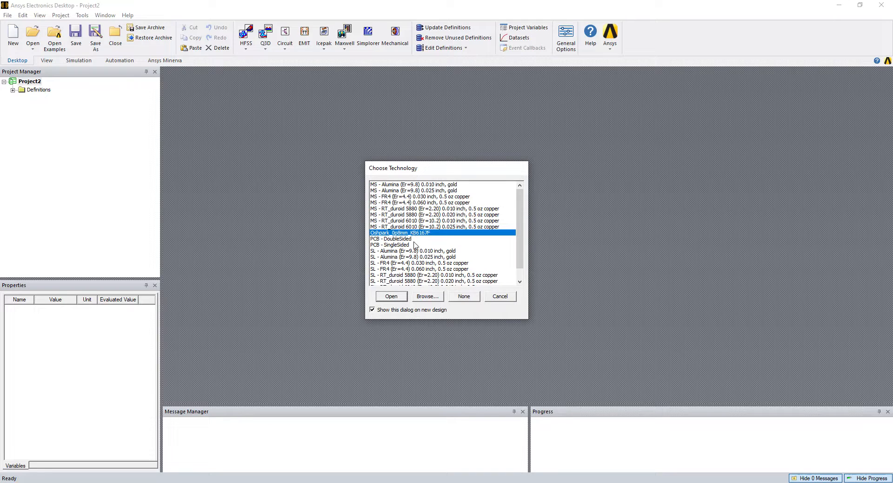
click(391, 296)
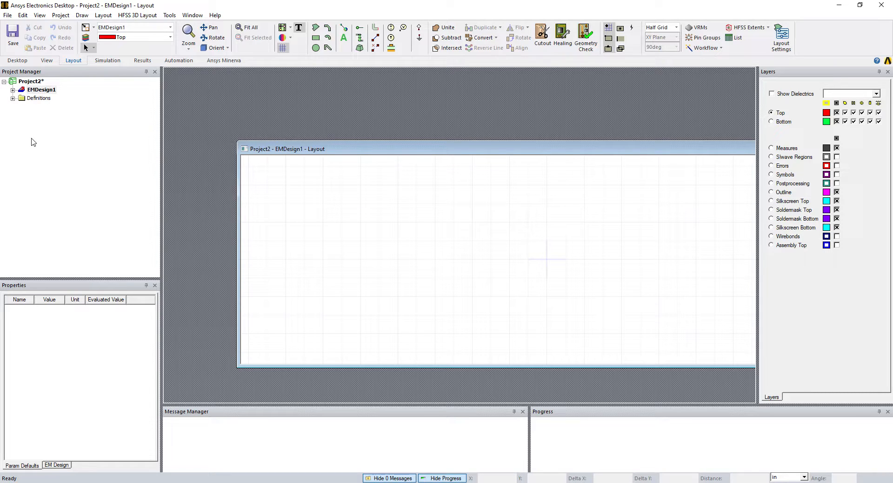
Add a Circuit design to the project with the Oshpark_0p8mm_KB6167F technology and no workflow
click(37, 90)
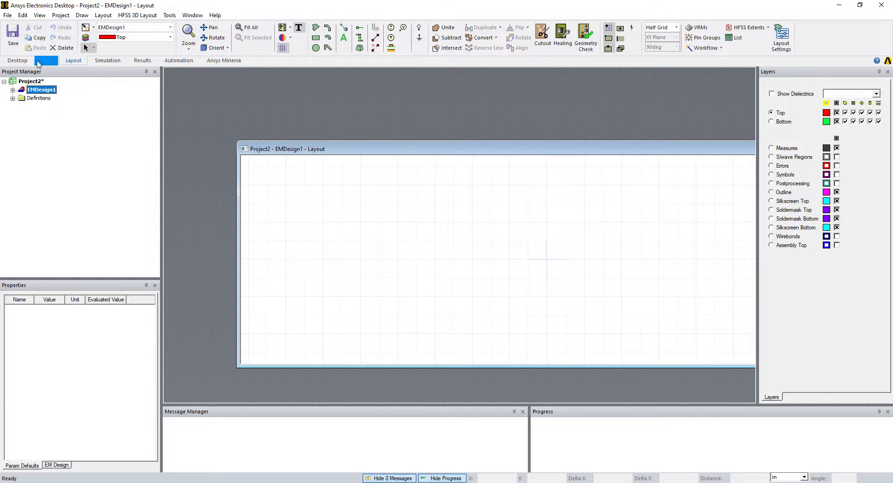
click(24, 61)
click(284, 49)
click(293, 62)
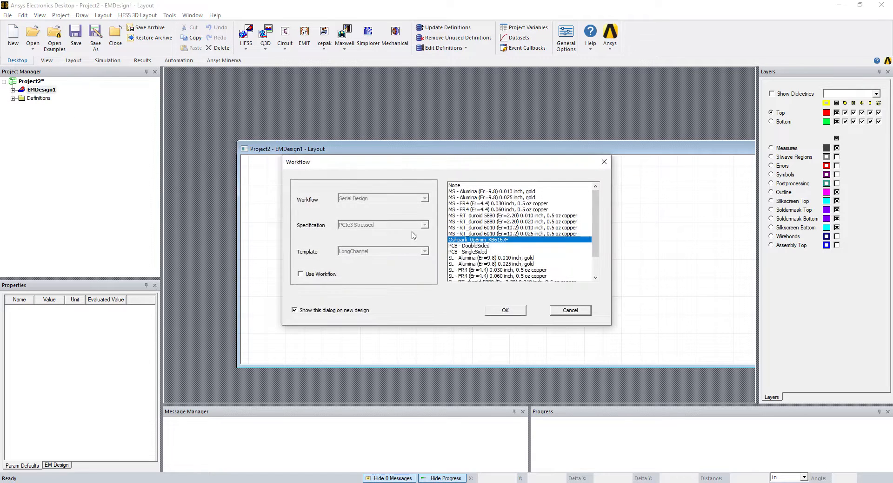
click(506, 311)
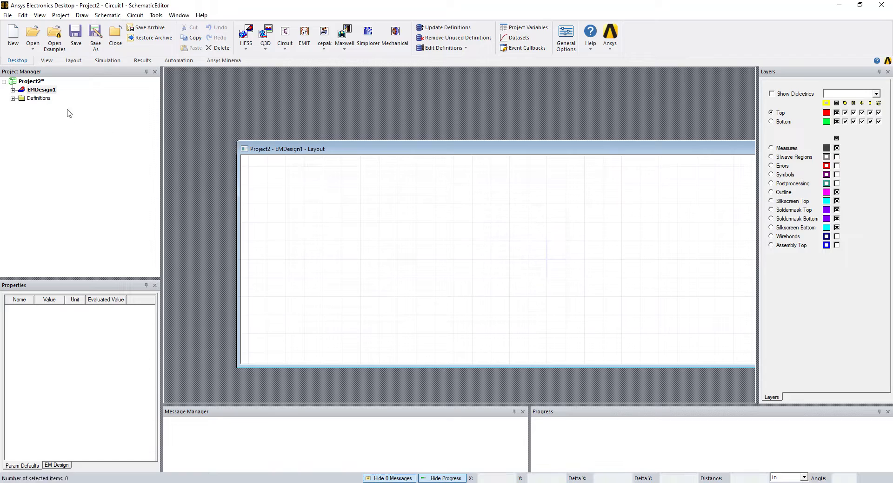
click(37, 89)
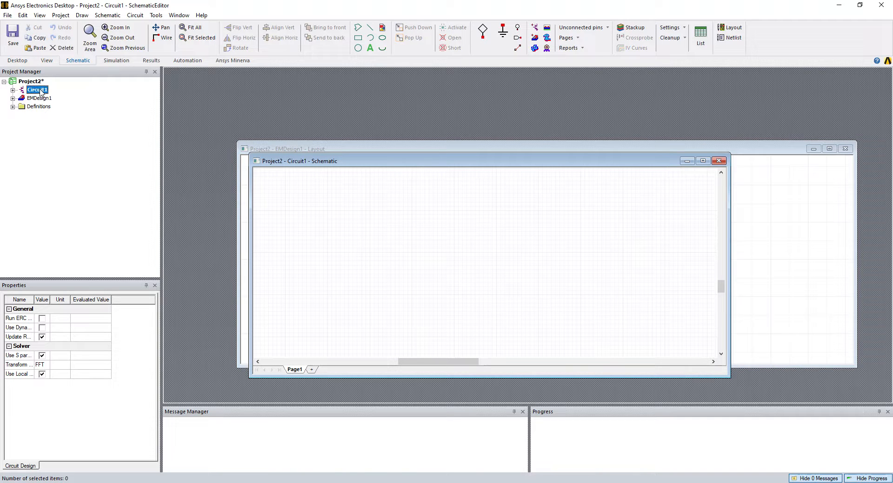
Open the general options and review the default units and the project and library directories
click(31, 81)
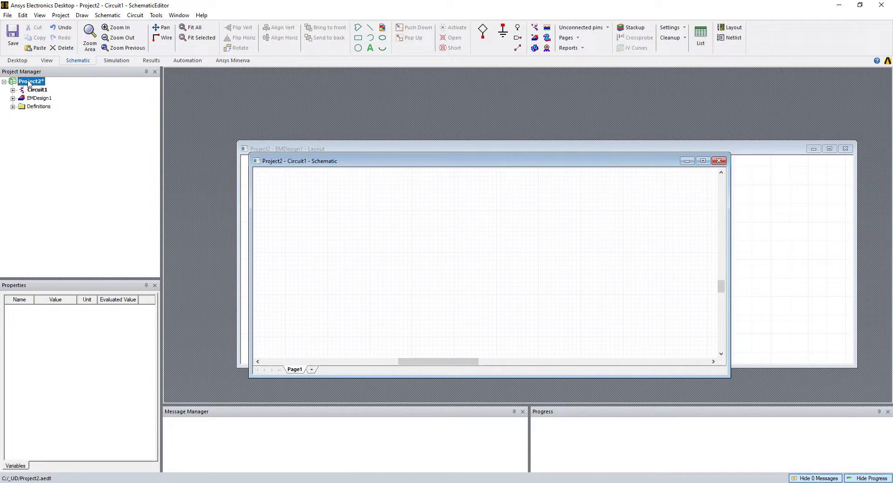
click(163, 16)
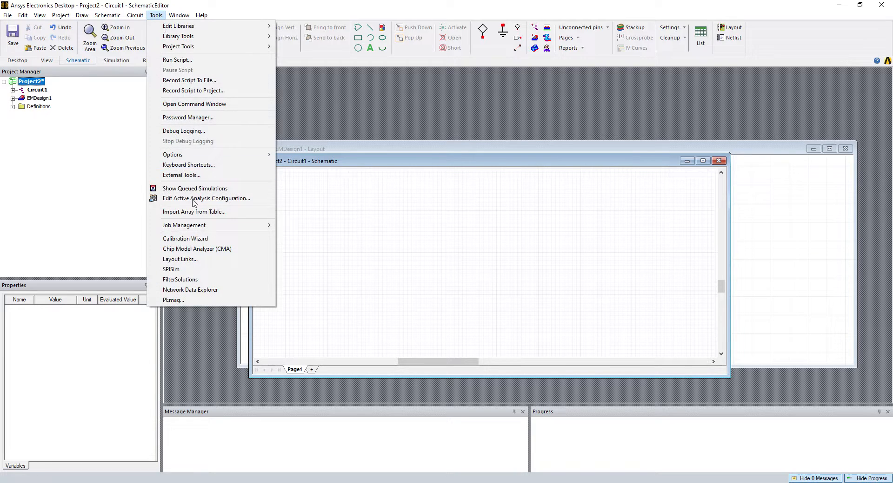
mouse_move(197, 159)
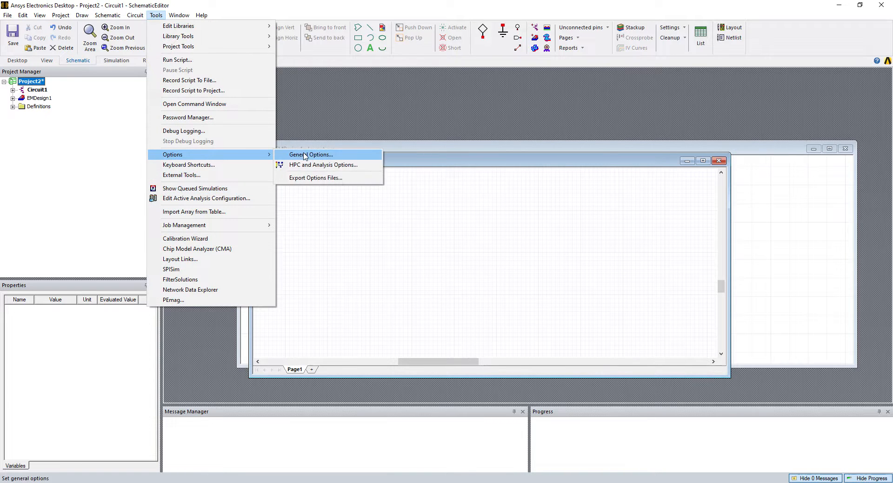
click(304, 154)
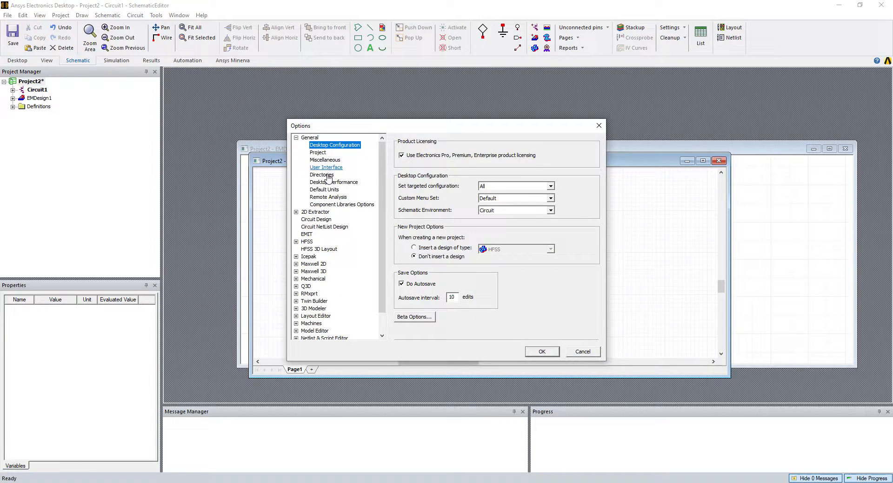
click(326, 192)
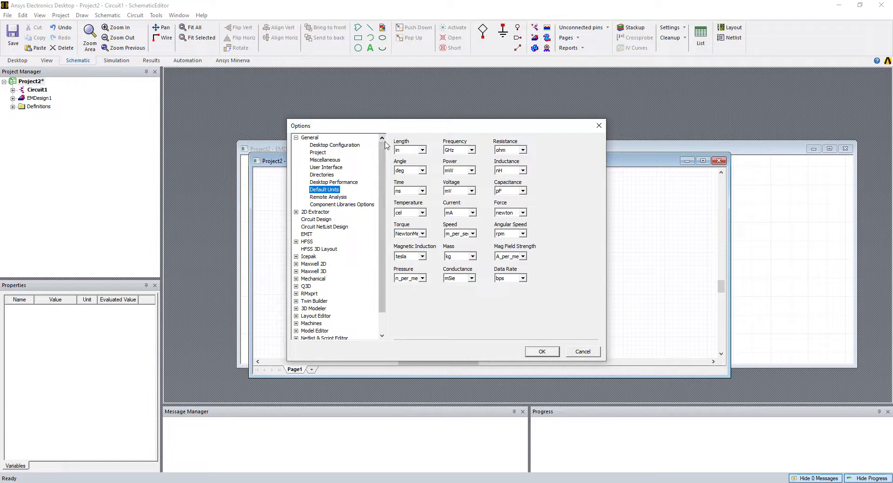
click(321, 175)
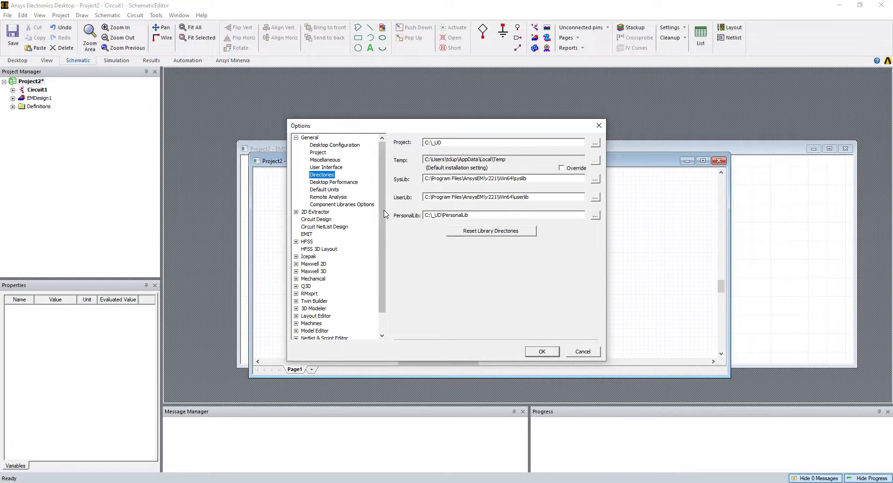
click(483, 214)
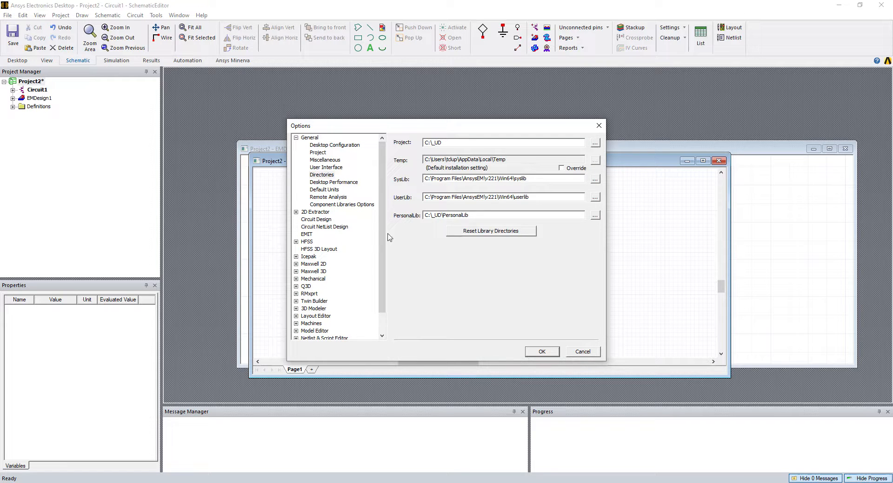
Review the Layout Editor's technology, selection, display and snapping options, and close the options without changing anything
scroll(379, 240, down, 1)
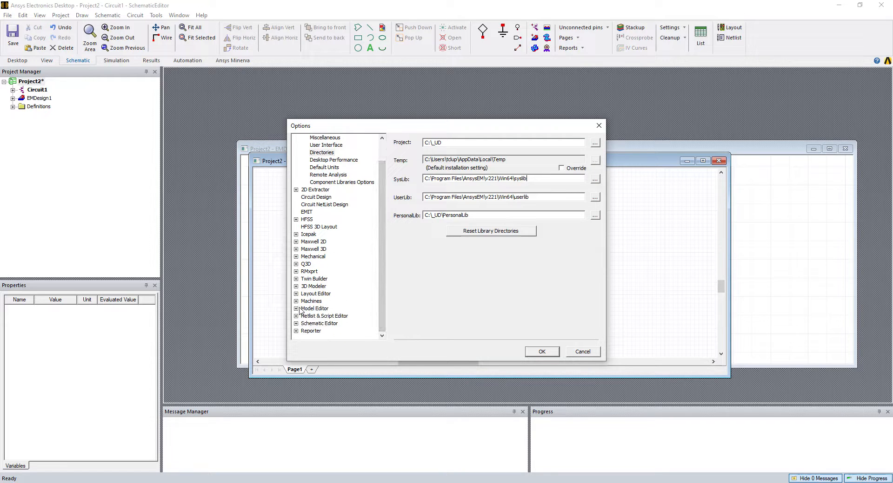
click(296, 294)
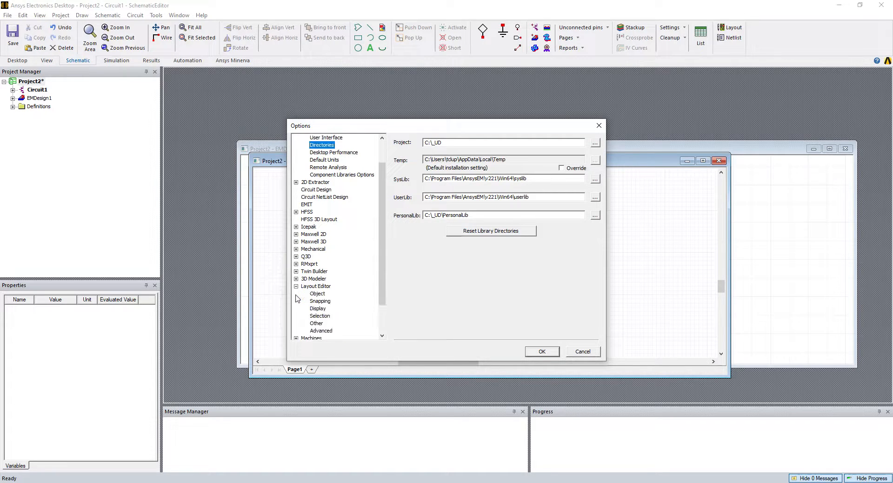
click(316, 325)
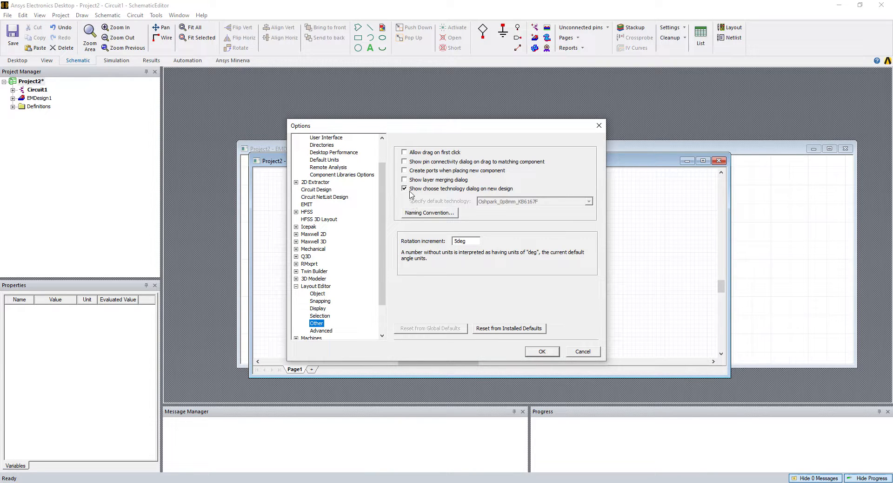
click(320, 316)
click(320, 310)
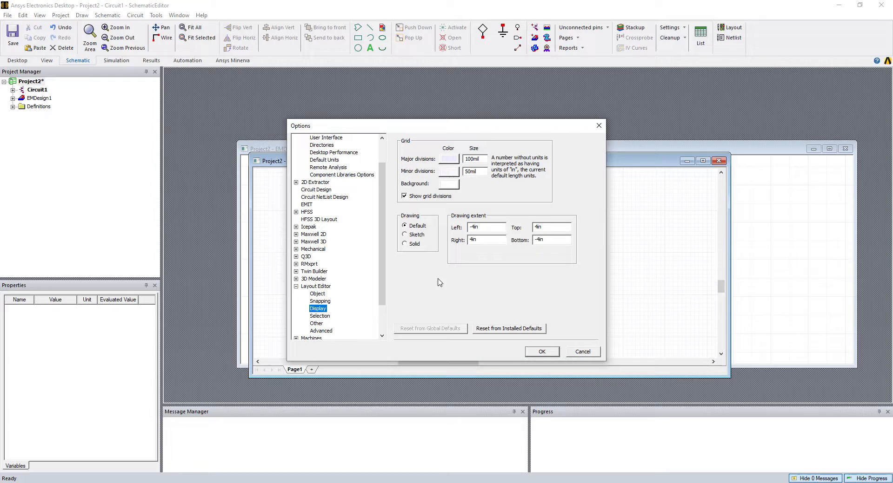
click(320, 301)
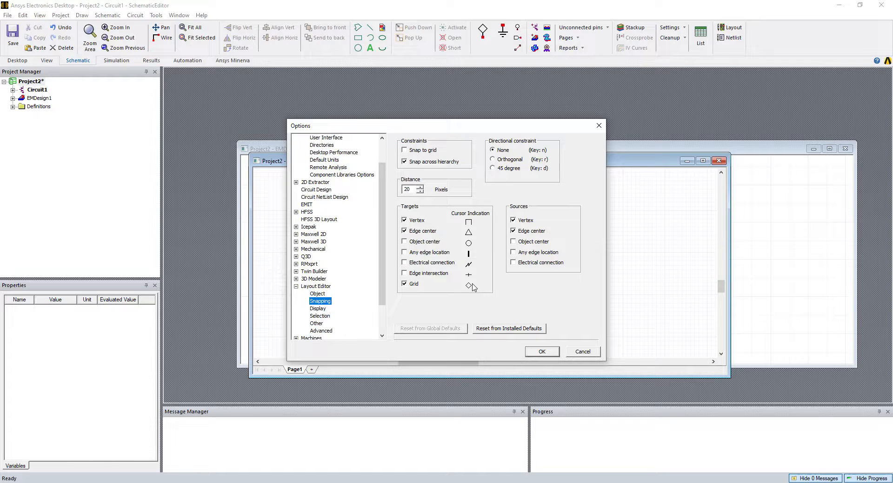
click(577, 352)
Close the layout and schematic windows and close Project2 without saving it
click(740, 153)
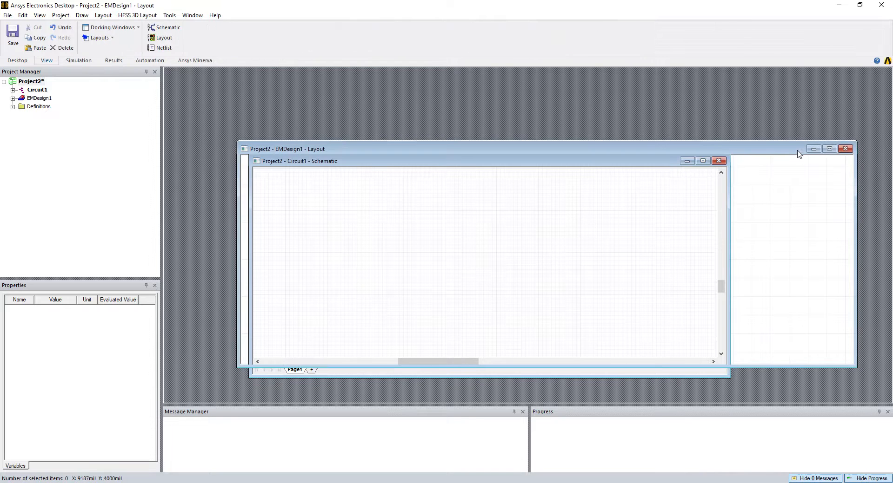
drag(725, 153, 579, 166)
click(700, 163)
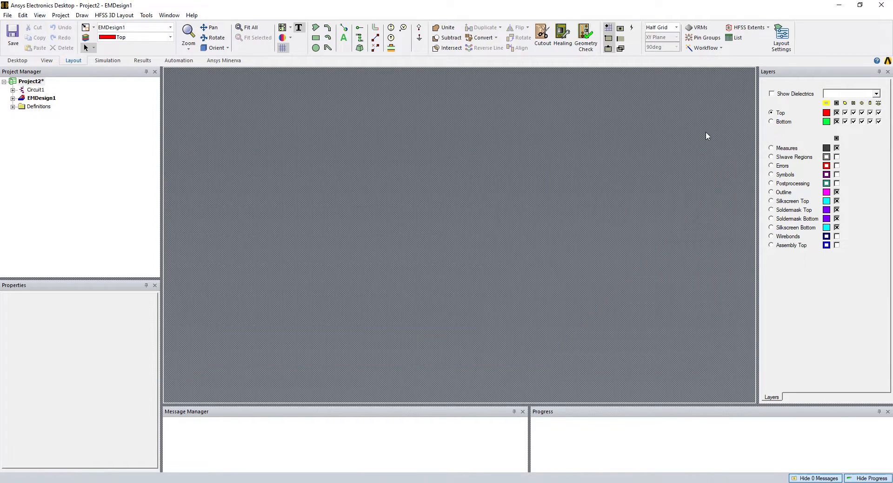
right_click(32, 82)
click(62, 138)
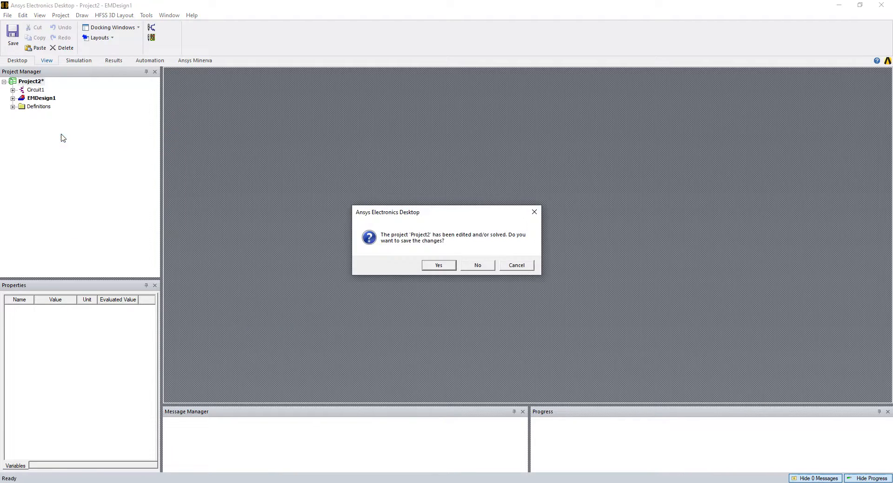
click(493, 267)
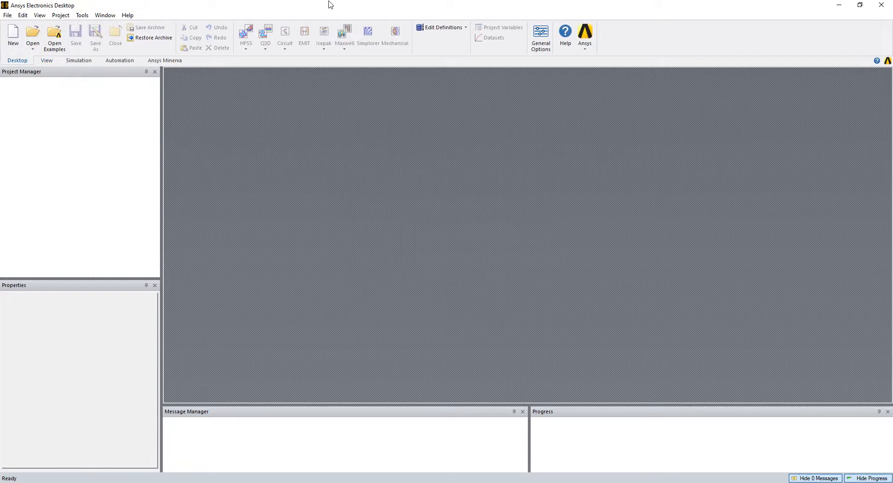
Open the project WilkinsonDivider.aedt from the WilkinsonDivider folder and expand its list of designs
click(32, 32)
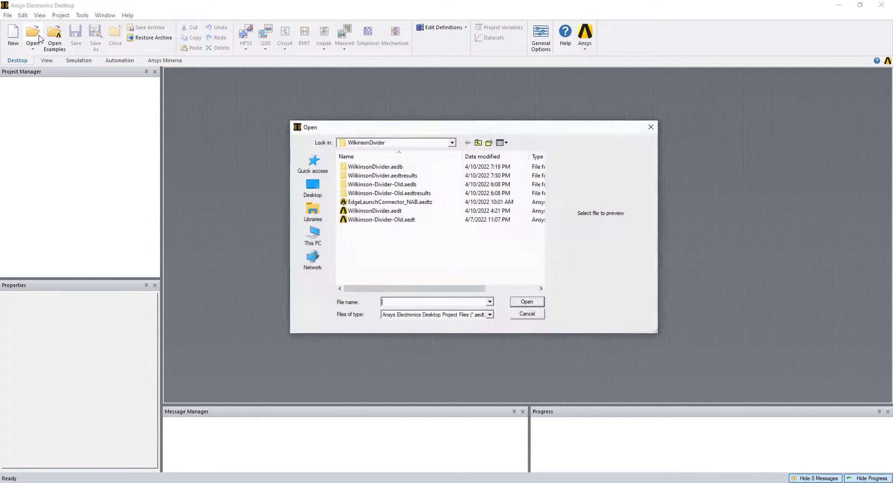
click(371, 211)
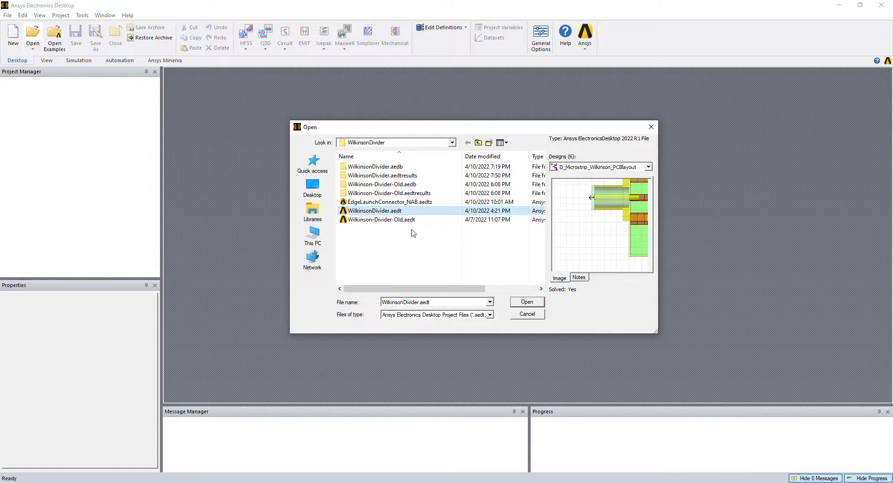
click(516, 304)
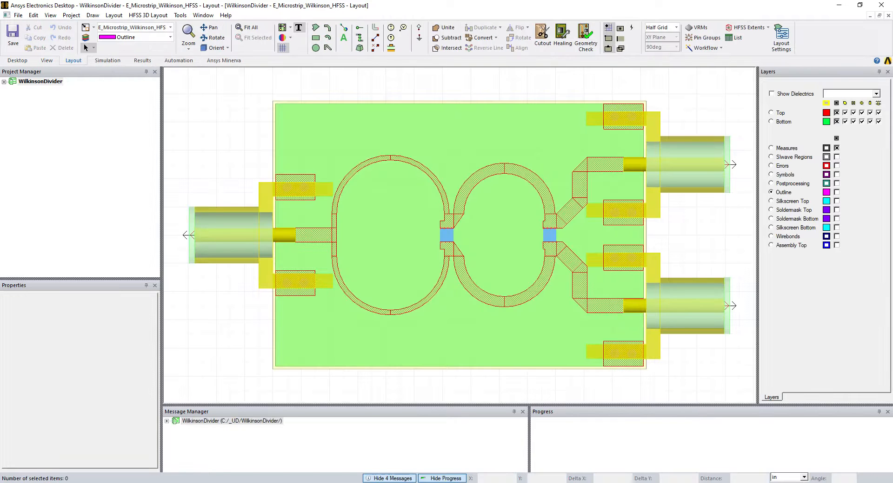
click(4, 82)
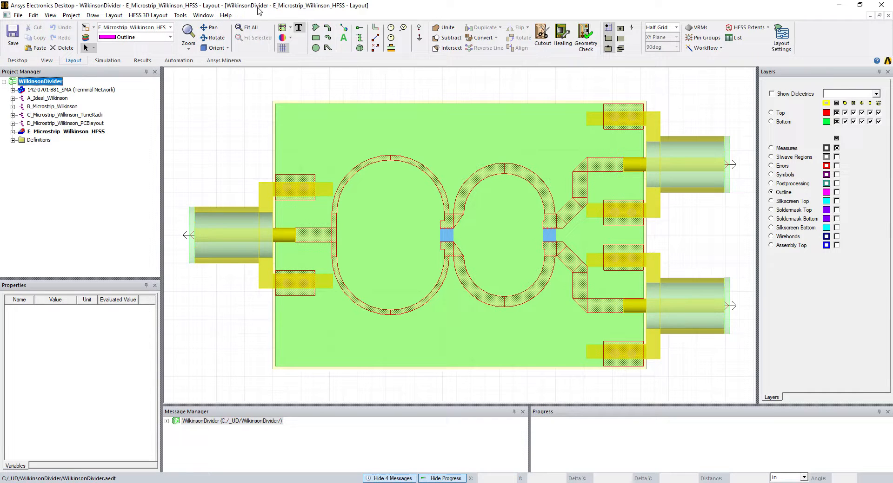
Rotate the Wilkinson divider layout to inspect the board and its connectors in 3D, and restore the top orientation
click(213, 37)
drag(377, 251, 334, 353)
click(227, 48)
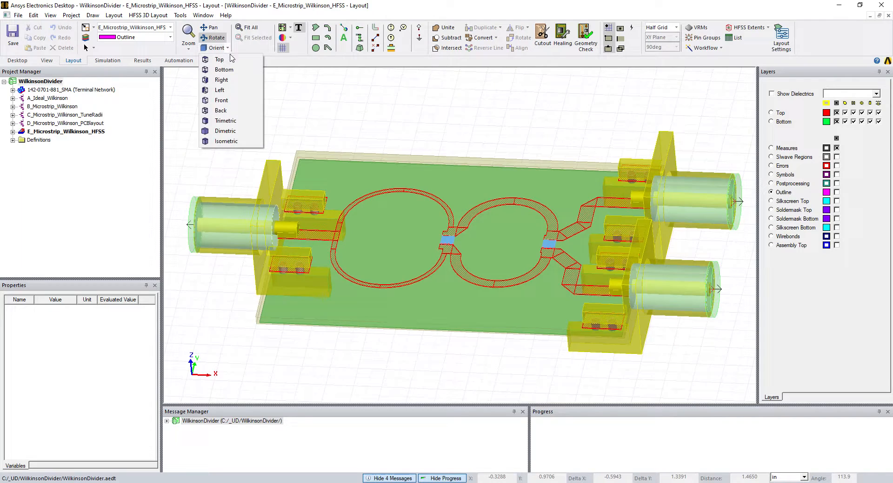
click(223, 61)
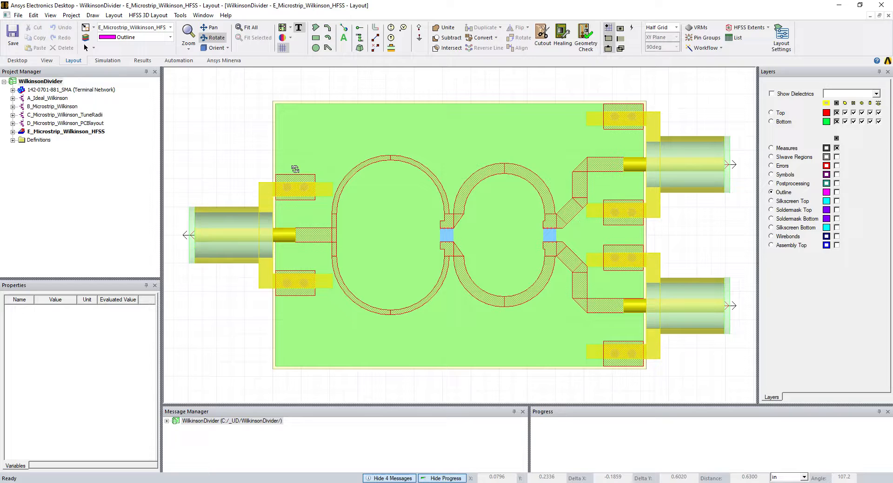
Expand the A_Ideal_Wilkinson design in the project tree and open its schematic to examine the ideal one-stage and two-stage dividers
click(72, 155)
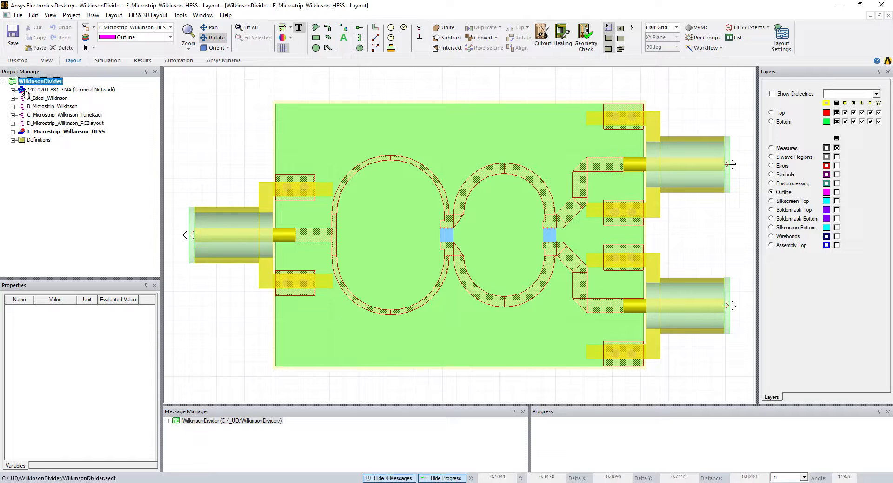
click(12, 98)
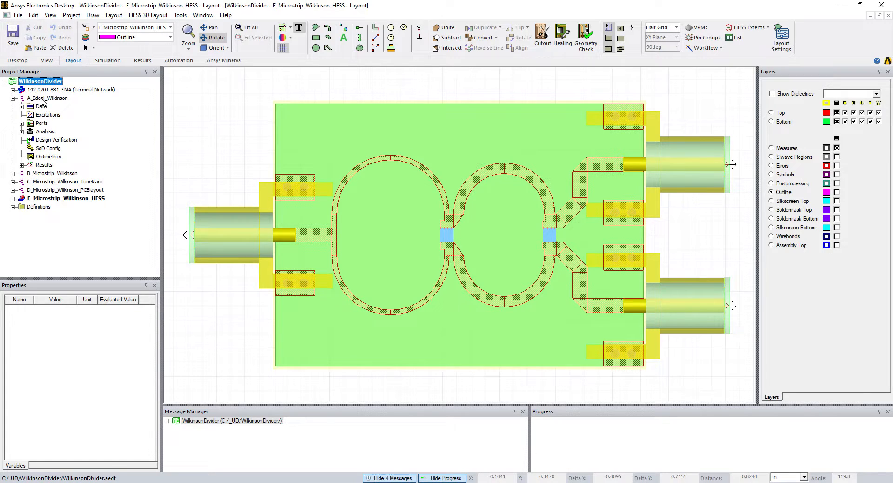
click(42, 99)
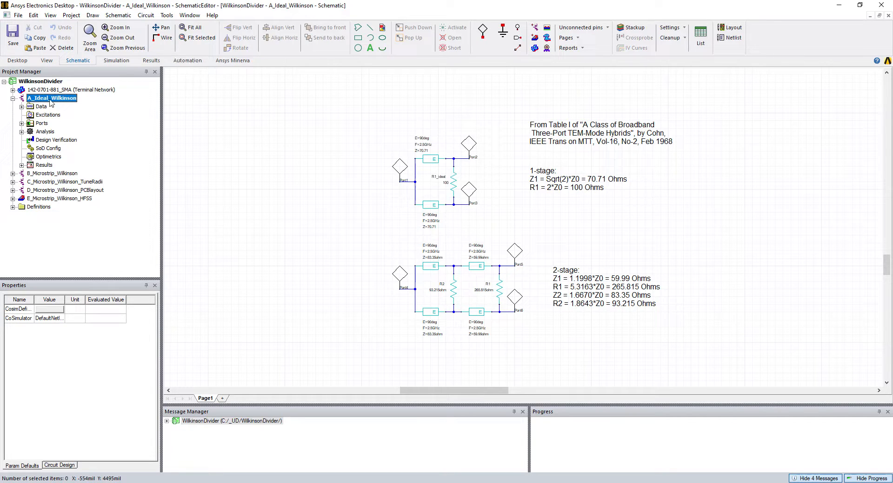
Collapse A_Ideal_Wilkinson, expand B_Microstrip_Wilkinson, and open the schematic of the microstrip design
click(13, 98)
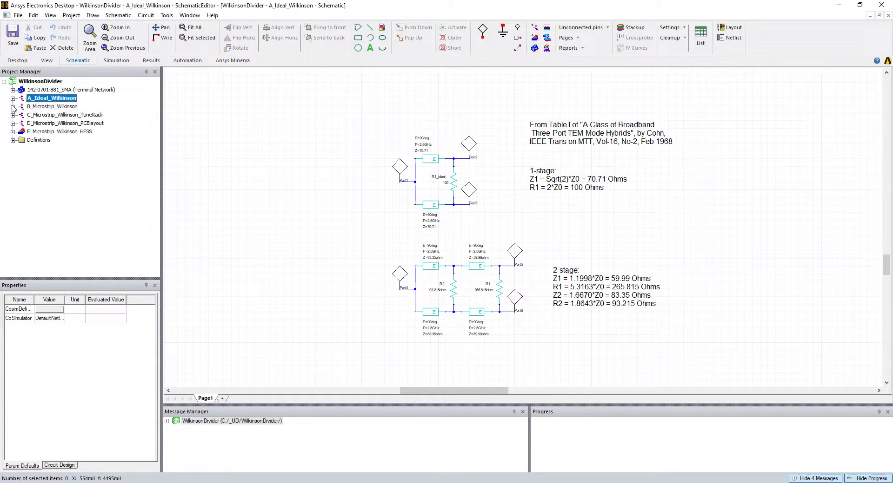
click(13, 107)
click(45, 107)
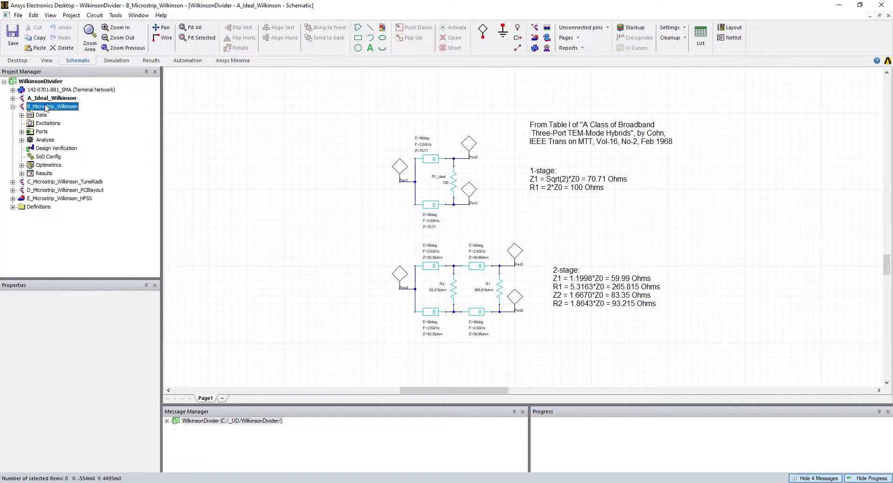
double_click(46, 106)
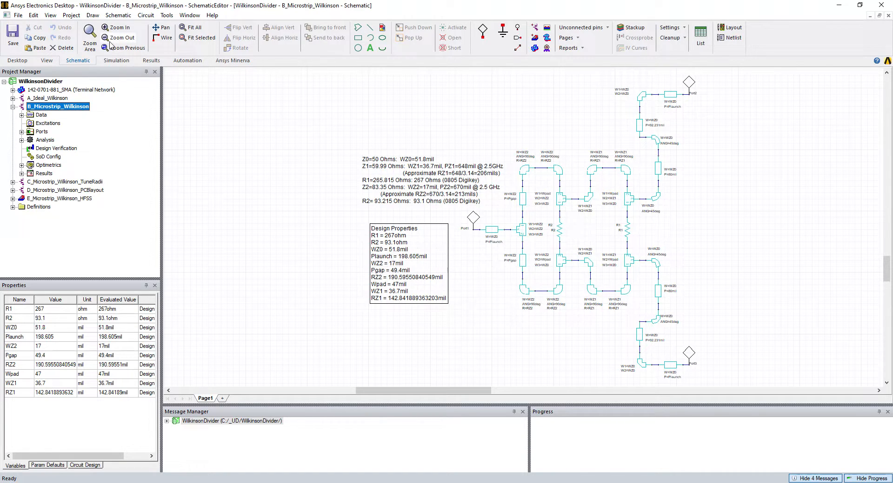
Show the component libraries and locate MS_TRL, the physical-length transmission line, among the distributed microstrip elements of Nexxim Circuit Elements
click(49, 16)
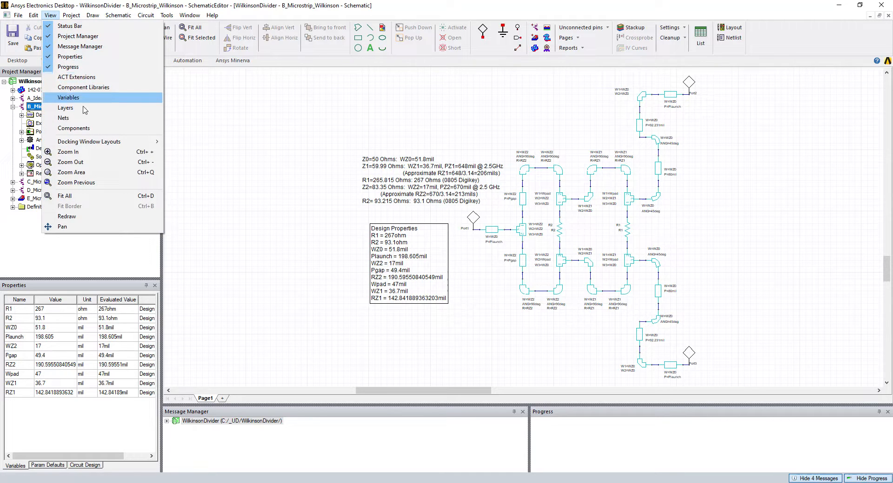
click(82, 88)
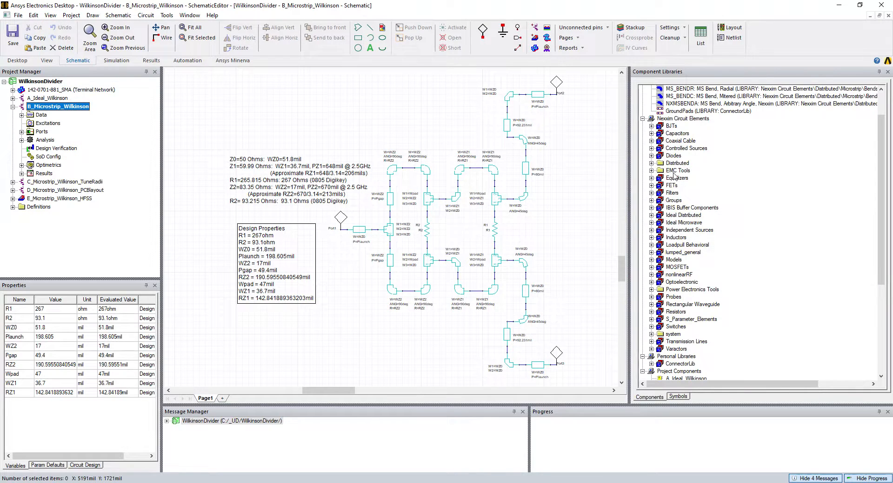
click(651, 164)
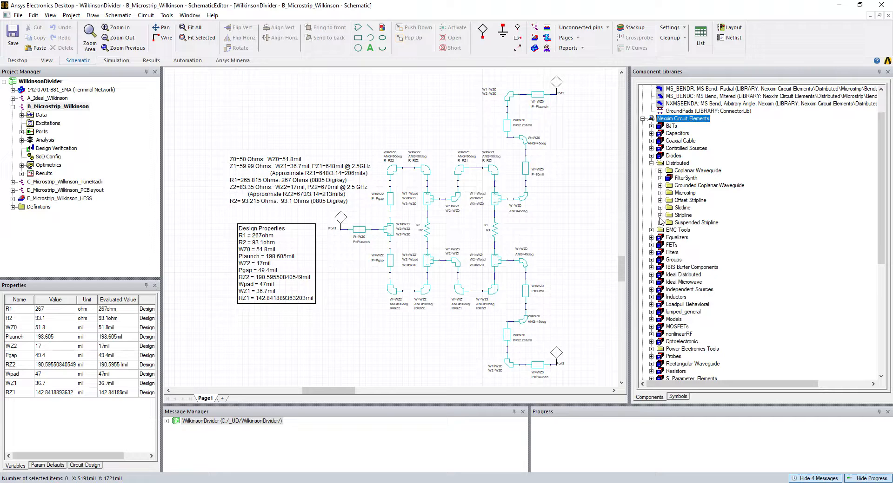
click(660, 193)
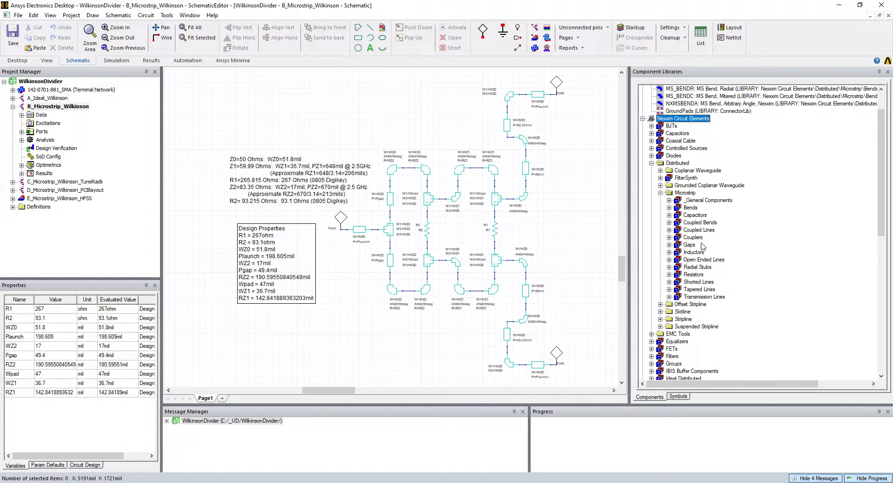
click(669, 298)
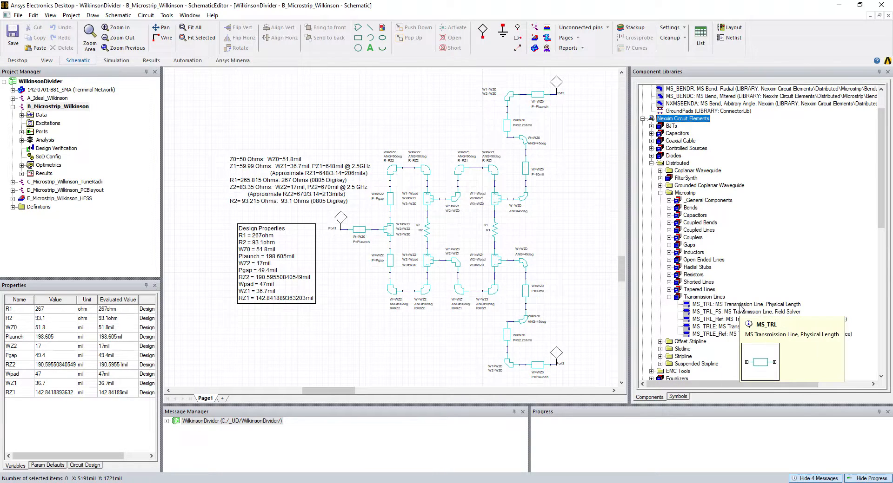
click(739, 306)
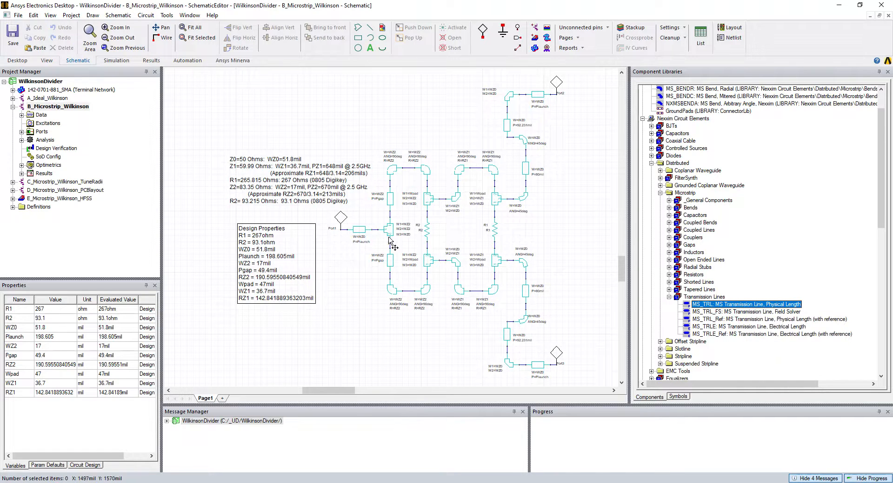
Inspect the parameters of the launch line at Port1 and the two gap lines above and below the input tee
click(363, 231)
click(390, 201)
click(390, 259)
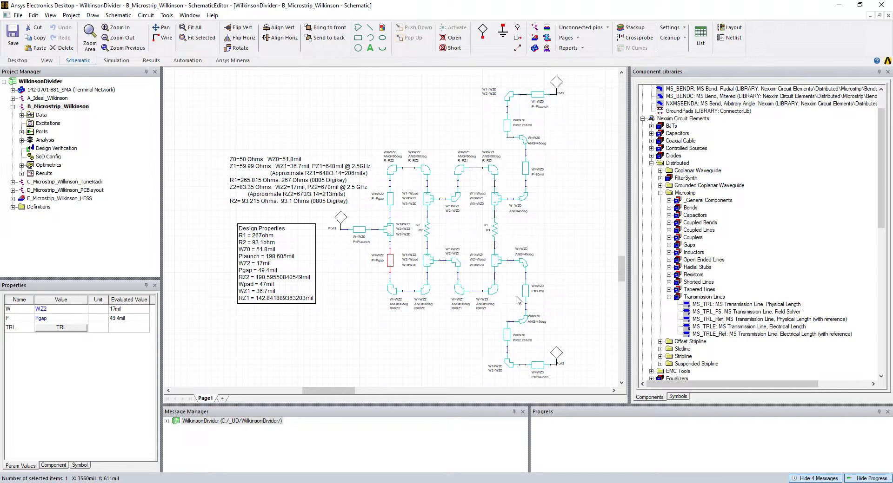
click(380, 343)
Inspect the tee junctions in the schematic and find their MSTEEE_NX element among the microstrip general components
click(390, 230)
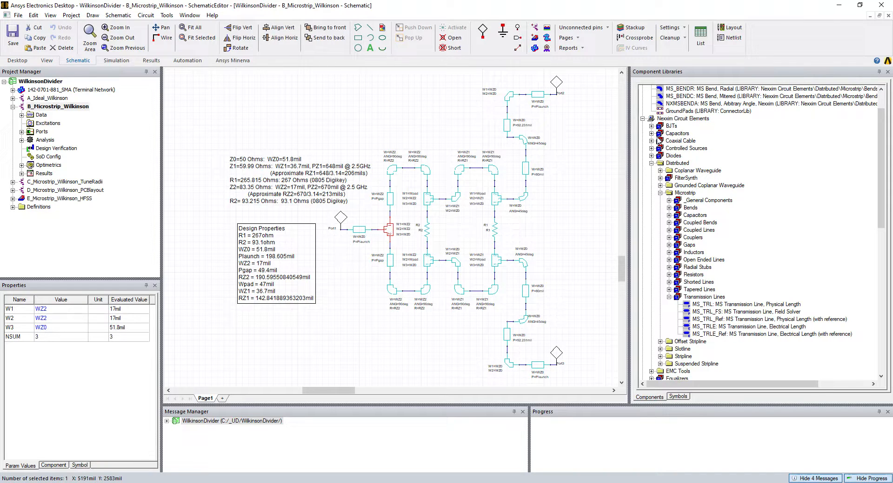
click(669, 200)
click(714, 262)
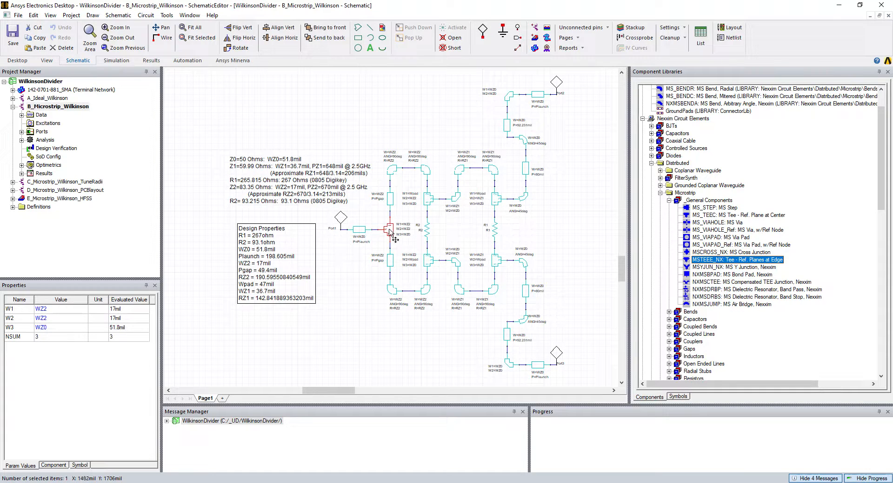
click(429, 261)
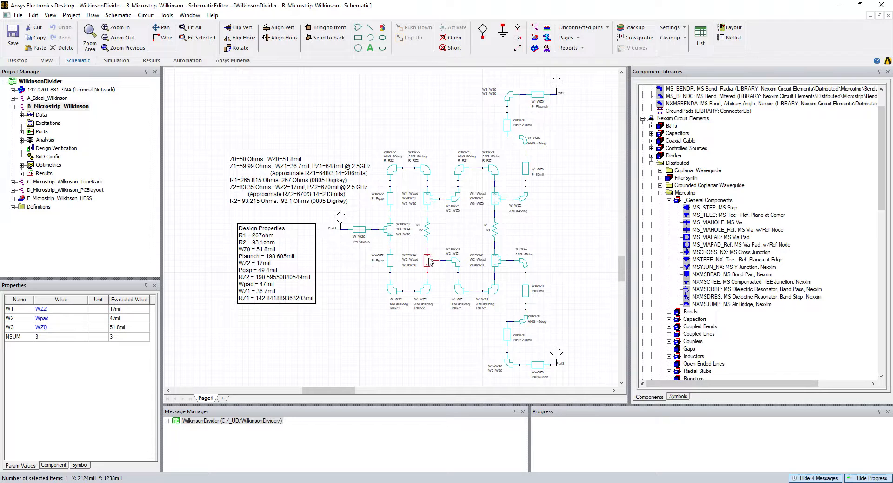
click(497, 200)
click(497, 260)
click(588, 229)
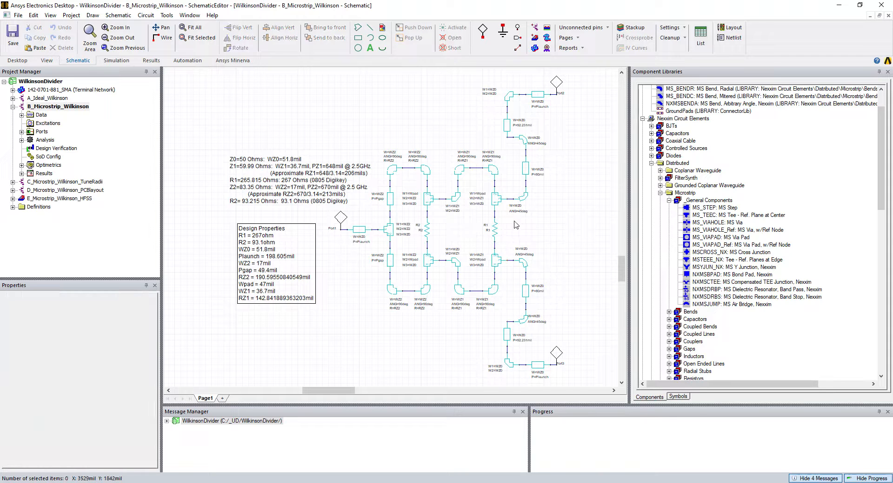
Examine the radial bends of both divider stages and find their MS_BENDR element among the microstrip bends
click(391, 172)
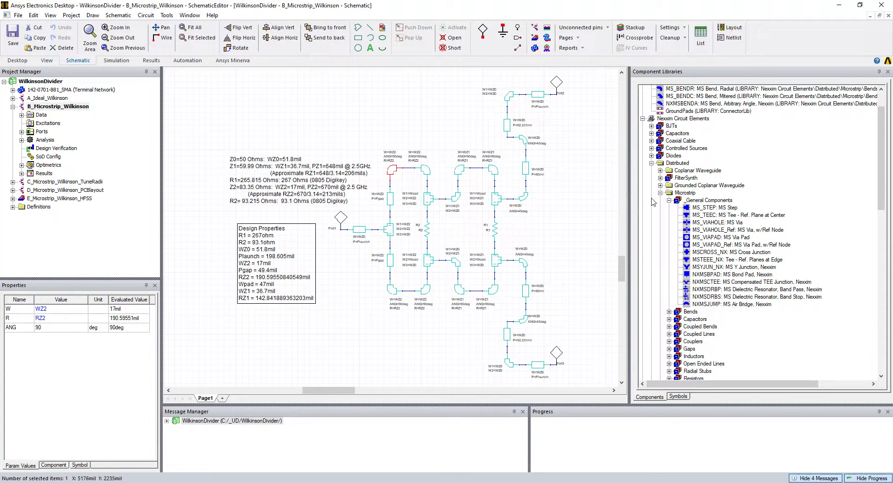
click(668, 200)
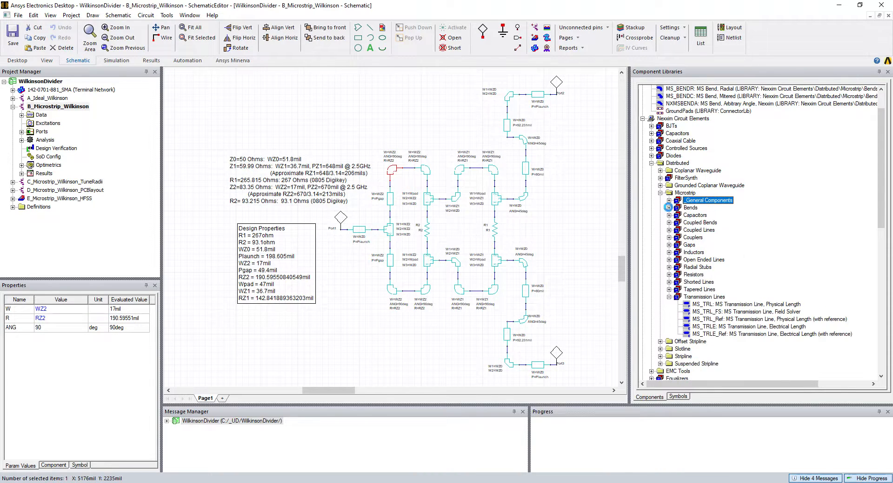
click(669, 208)
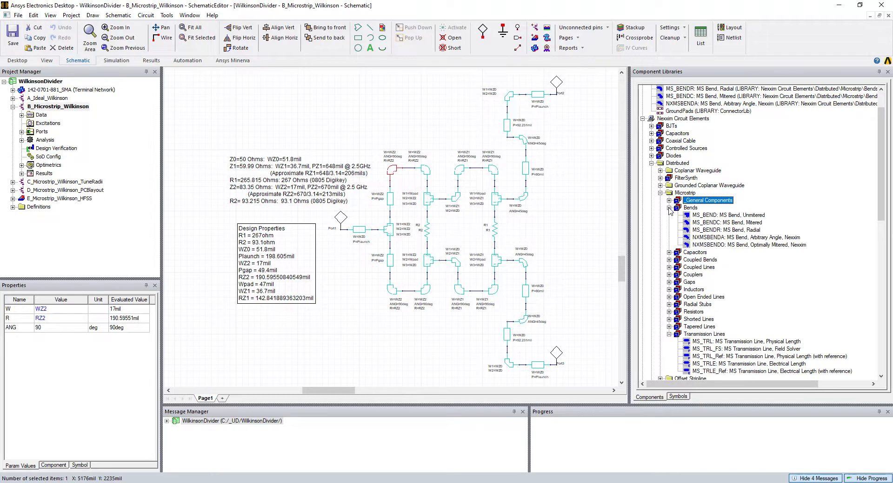
click(705, 230)
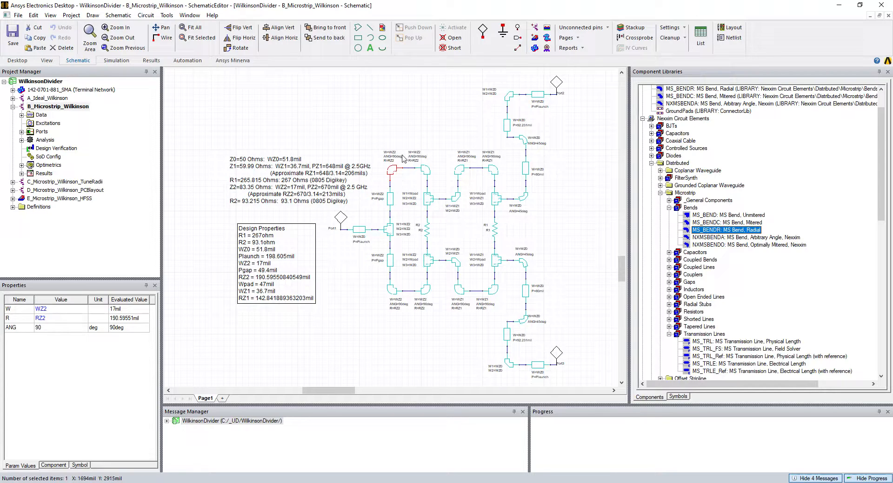
click(460, 171)
click(491, 168)
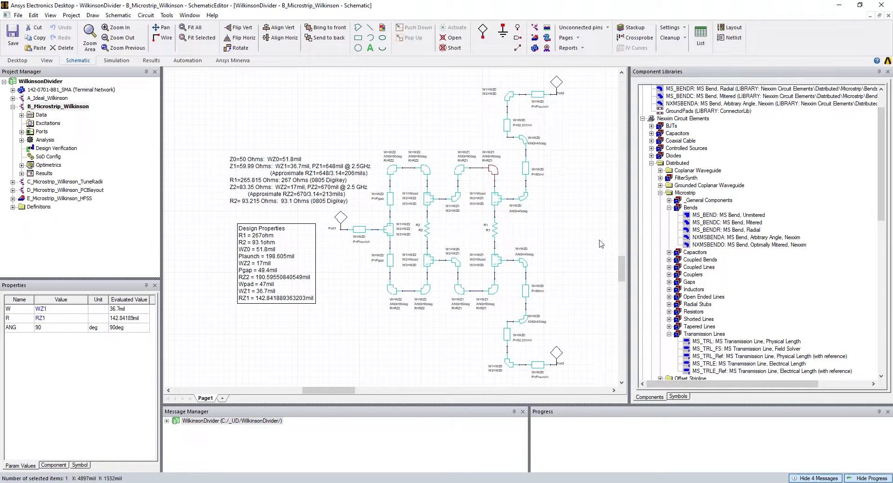
Examine the mitered bends between the two stages and find their MS_BENDC element among the microstrip bends
click(457, 199)
mouse_move(742, 225)
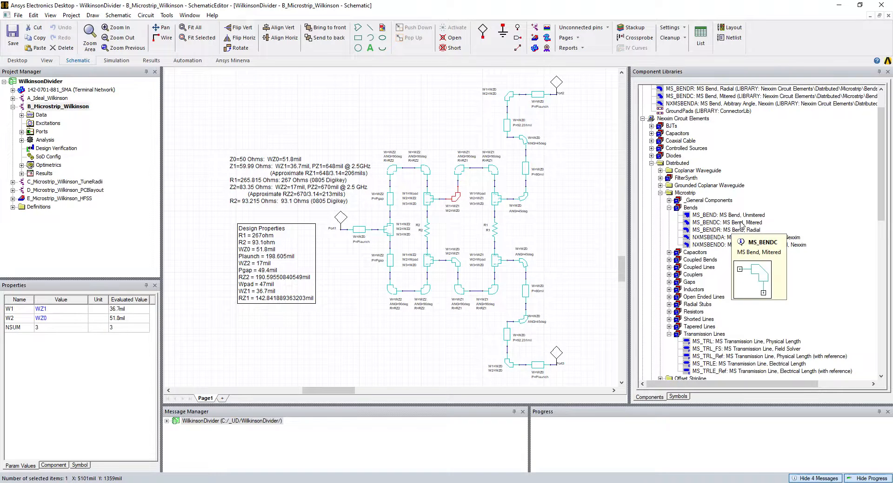
click(736, 224)
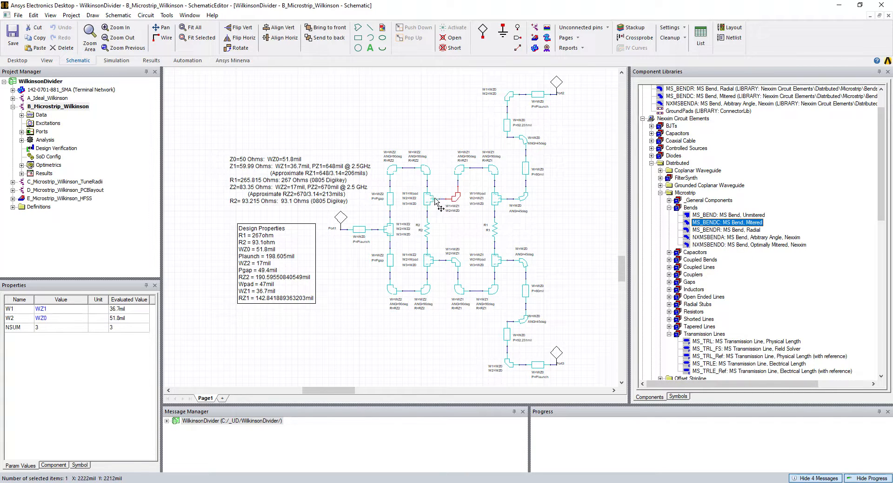
click(455, 201)
click(457, 264)
click(454, 199)
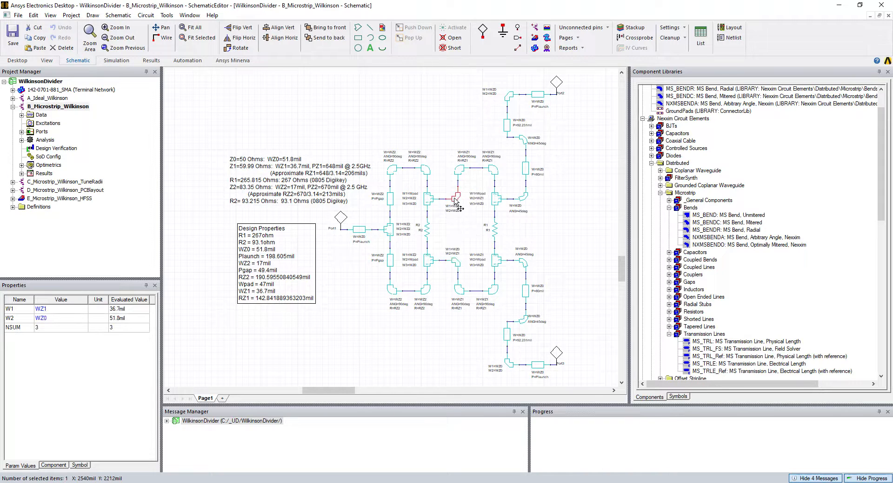
Examine the 45-degree output bends, their NXMSBENDA library element, and the corner bend and launch line at the upper output port
click(525, 200)
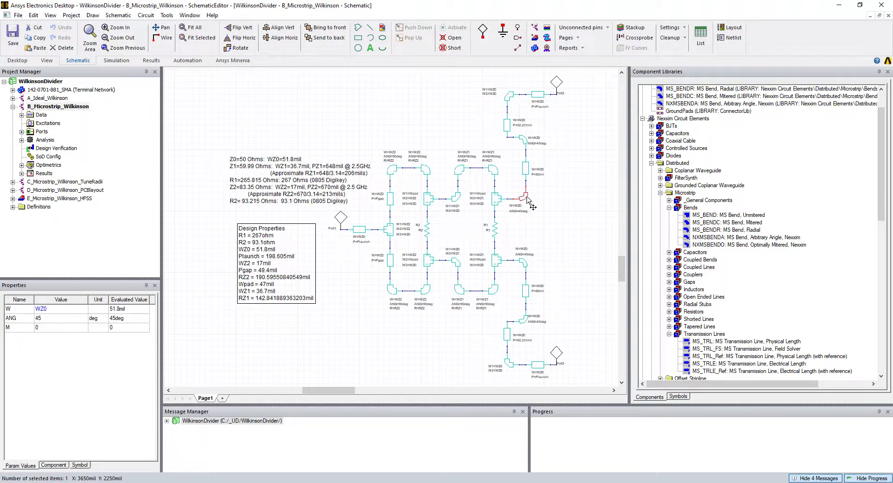
click(746, 238)
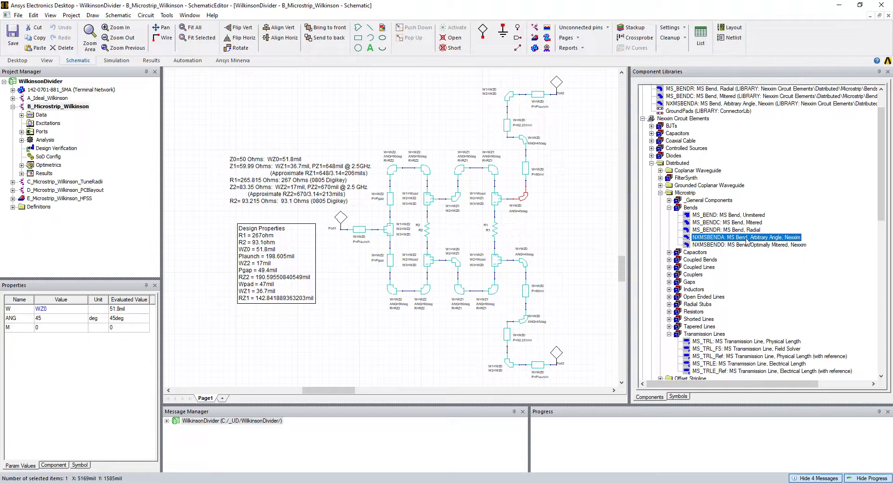
click(453, 201)
click(522, 198)
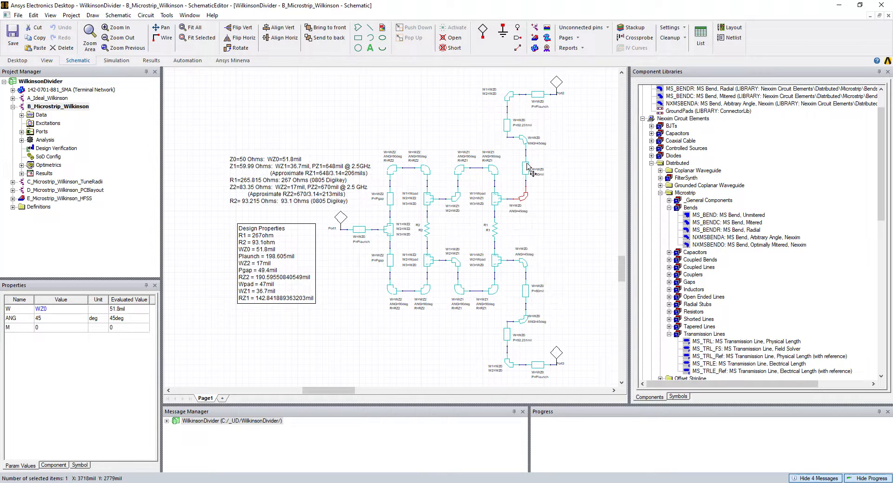
click(524, 140)
click(524, 321)
click(509, 98)
click(538, 96)
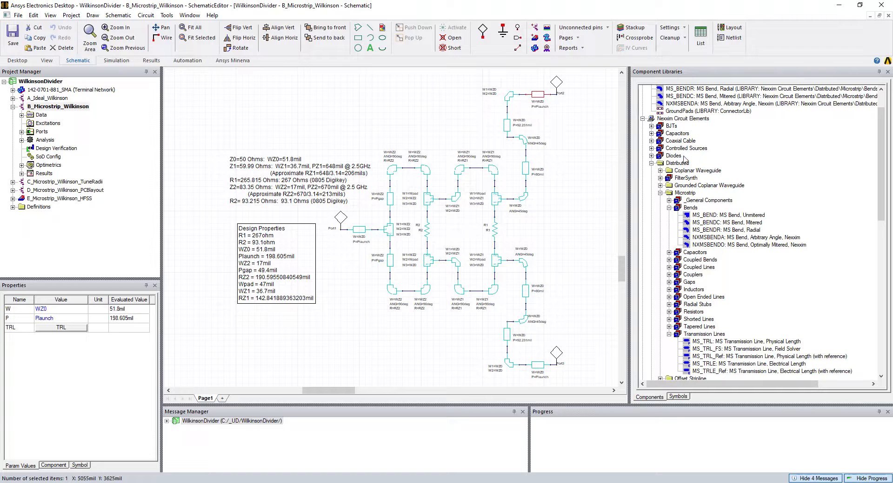
Collapse the microstrip, distributed and Nexxim Circuit Elements branches of the component library so the project components can be viewed
click(669, 201)
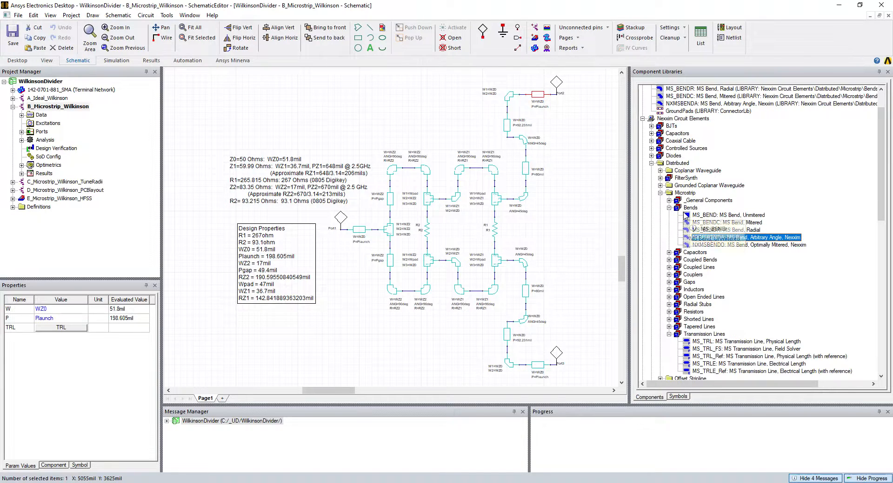
mouse_move(753, 231)
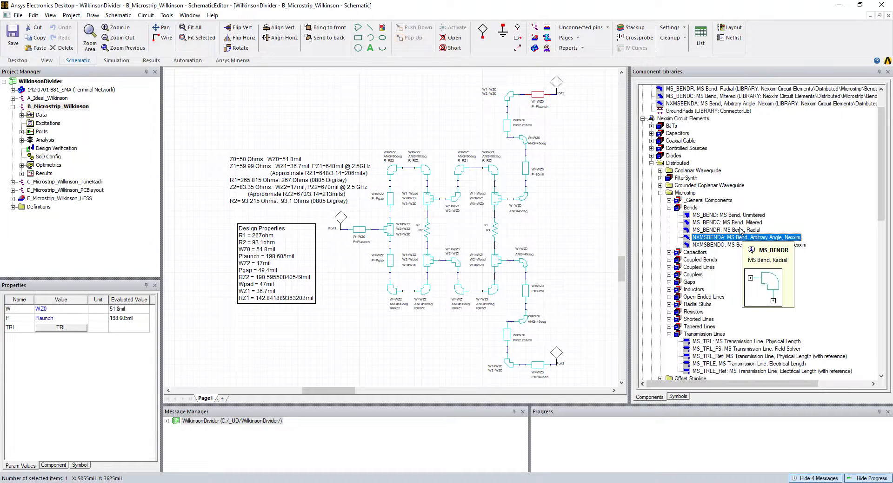
click(670, 209)
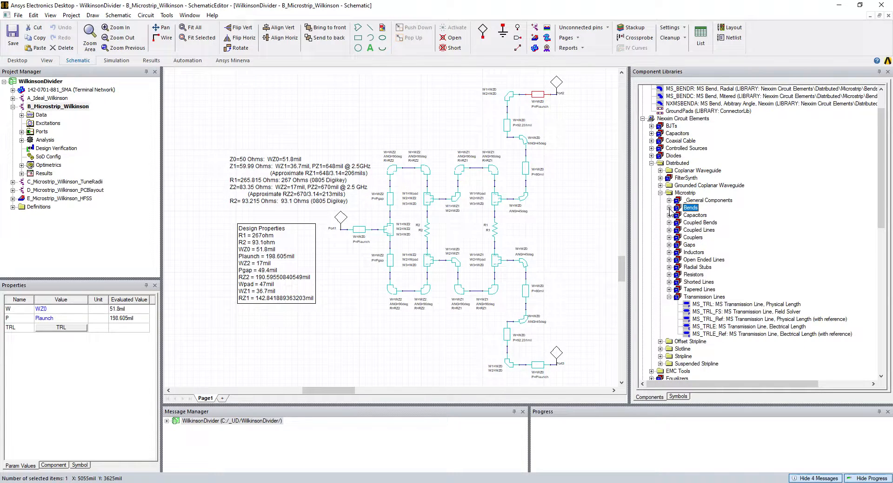
click(714, 305)
click(669, 297)
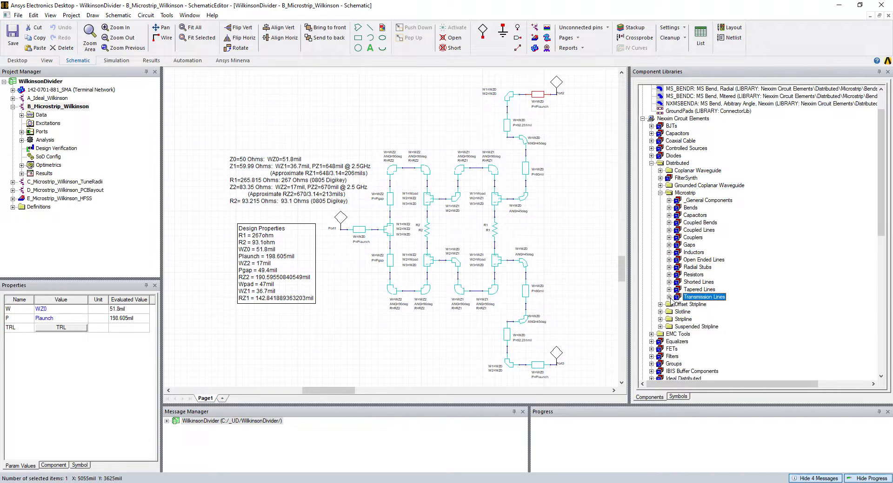
click(660, 193)
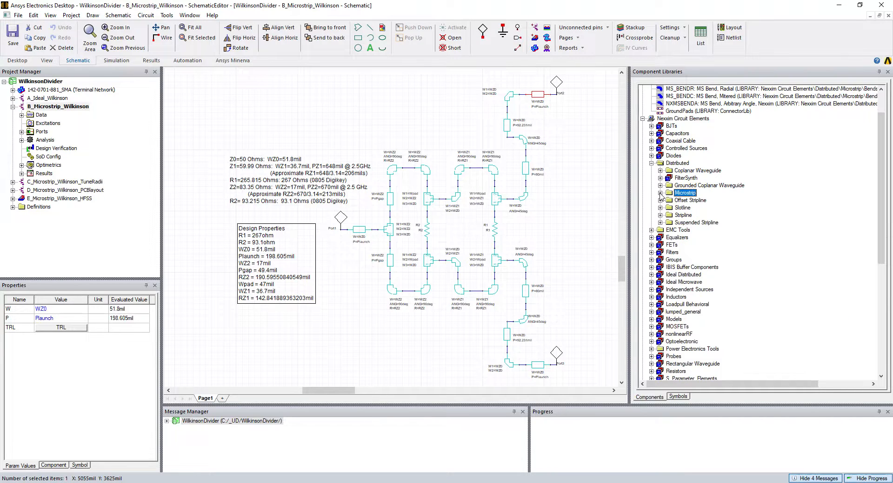
click(651, 163)
click(642, 119)
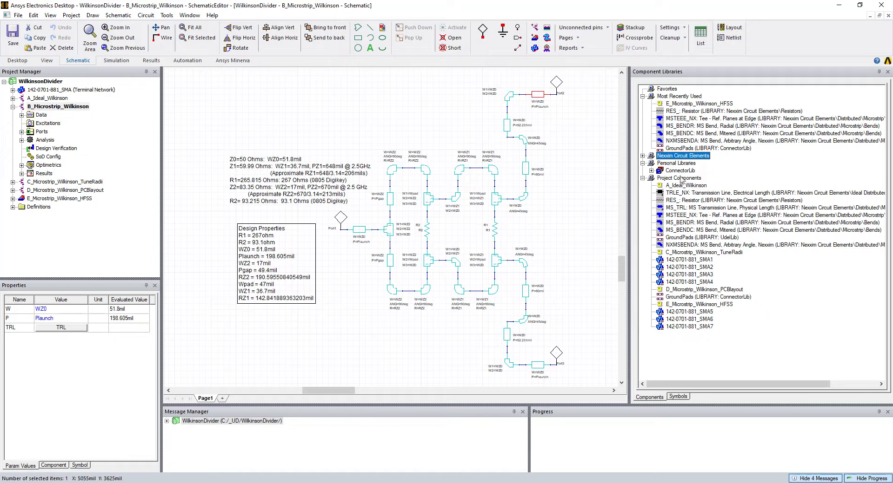
Collapse the project components and recently used components, and close the component libraries to enlarge the schematic
click(642, 178)
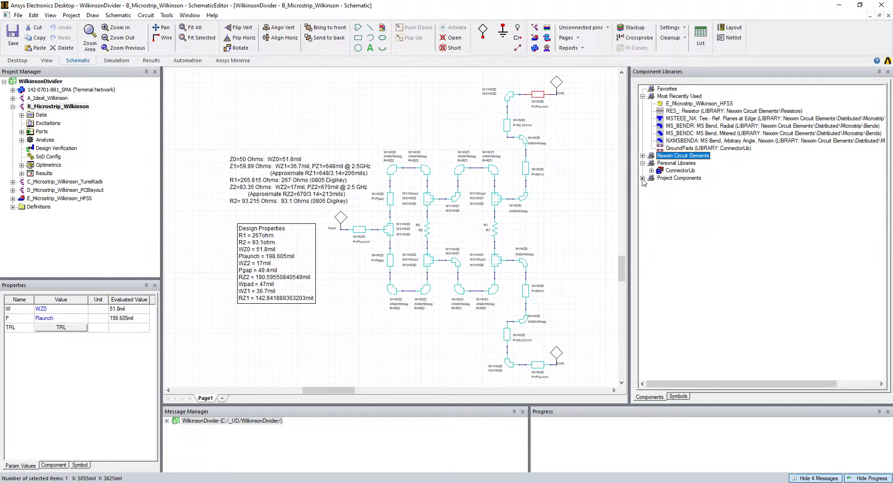
click(642, 97)
click(888, 72)
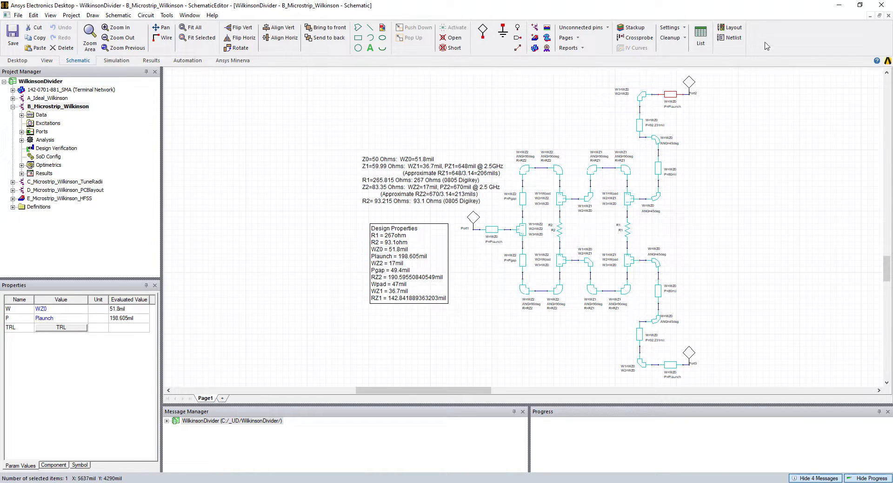
click(776, 88)
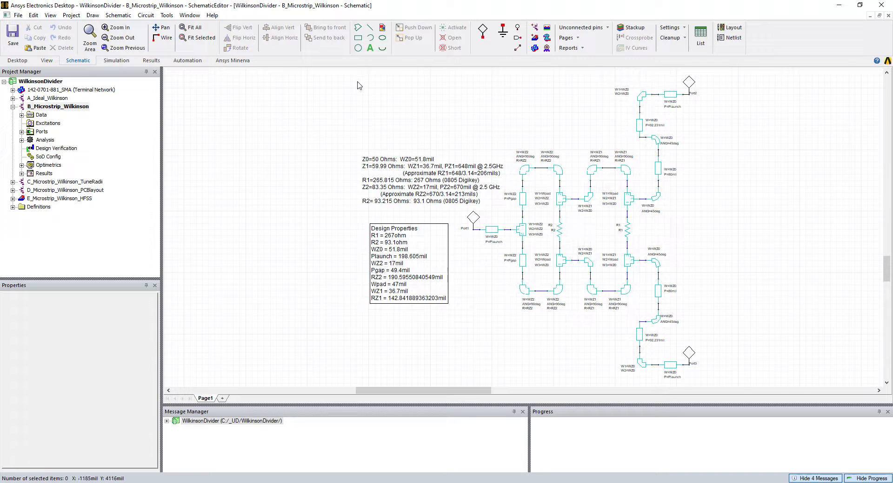
Open the layout of B_Microstrip_Wilkinson and examine the resistor pad gaps between the upper and lower halves
click(731, 28)
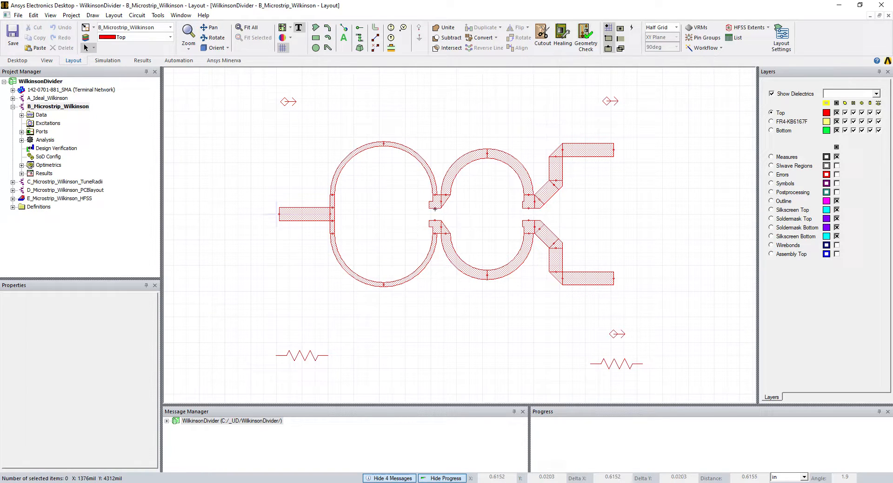
scroll(434, 219, up, 5)
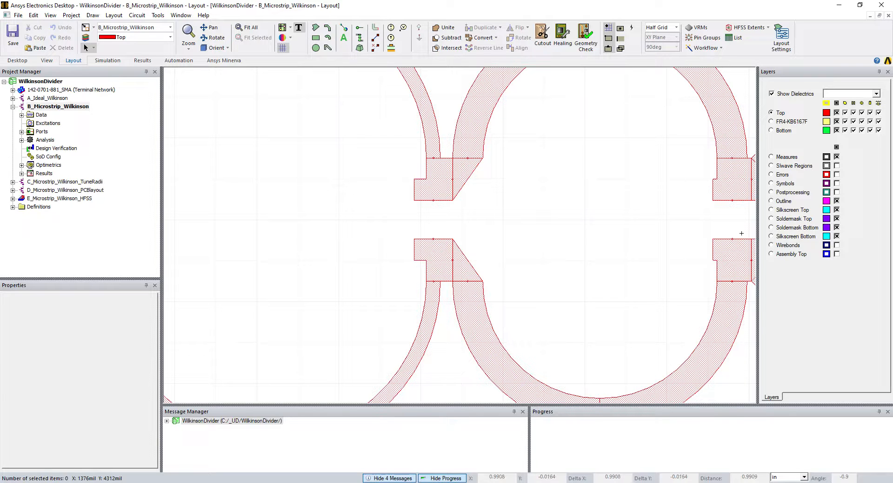
scroll(523, 192, down, 5)
scroll(572, 177, up, 2)
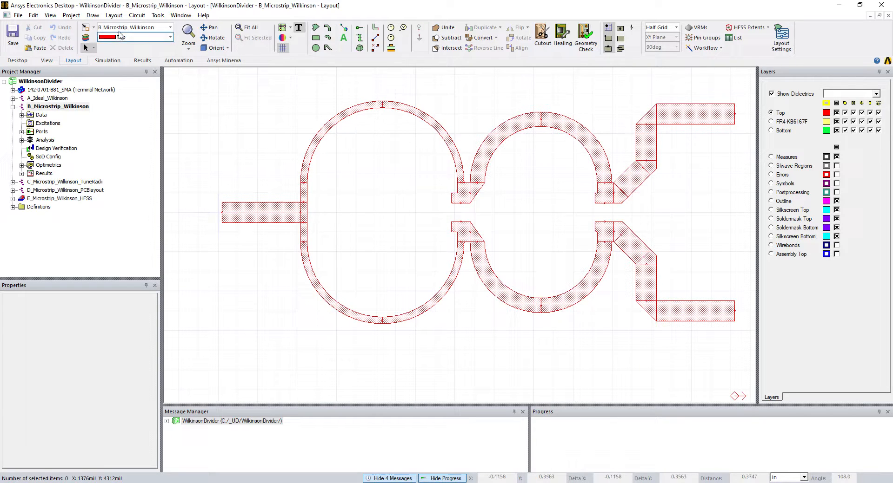
Measure the vertical gap between the resistor pads at the junction of the two rings and show the units in the measurement's properties
click(114, 15)
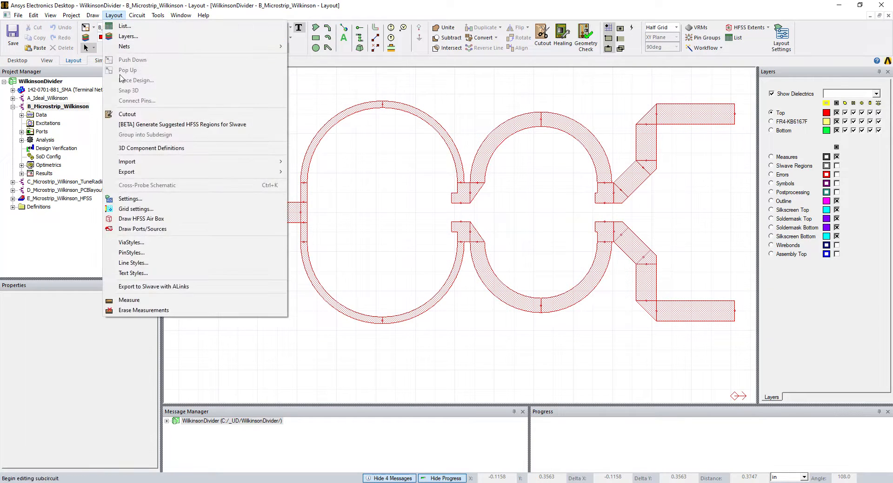
click(136, 300)
scroll(461, 212, up, 5)
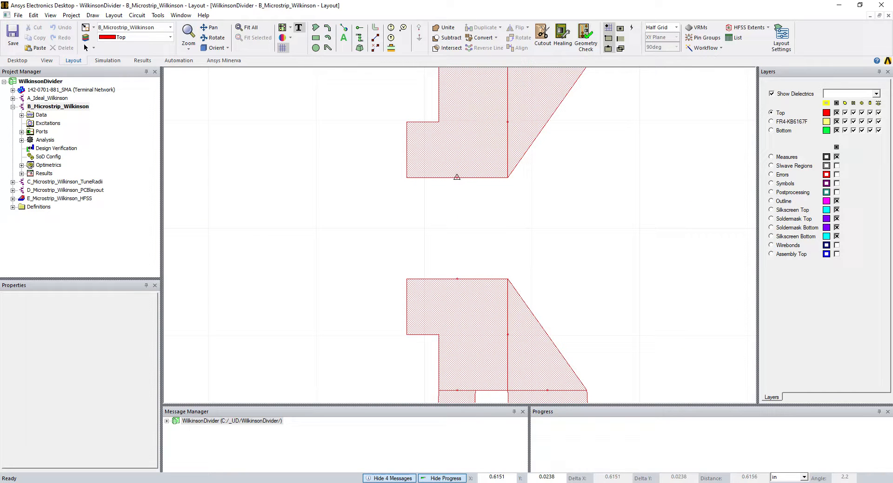
click(456, 177)
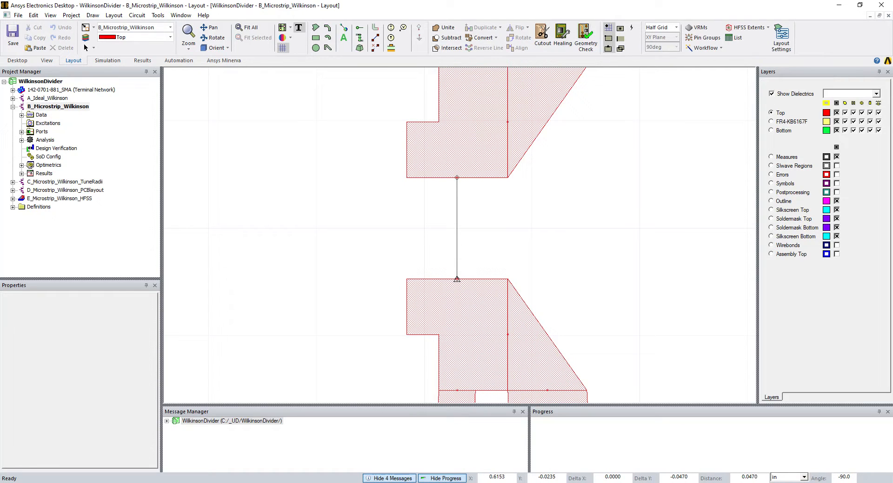
click(456, 279)
right_click(479, 257)
click(488, 260)
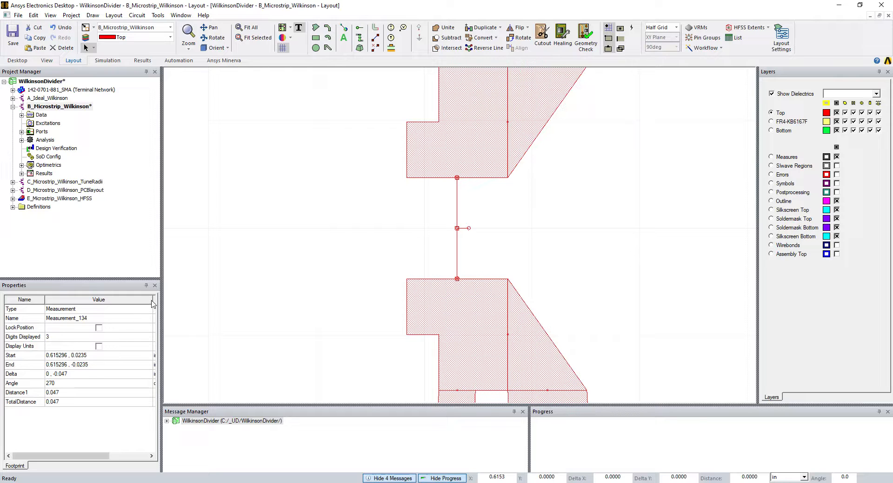
drag(152, 301, 106, 300)
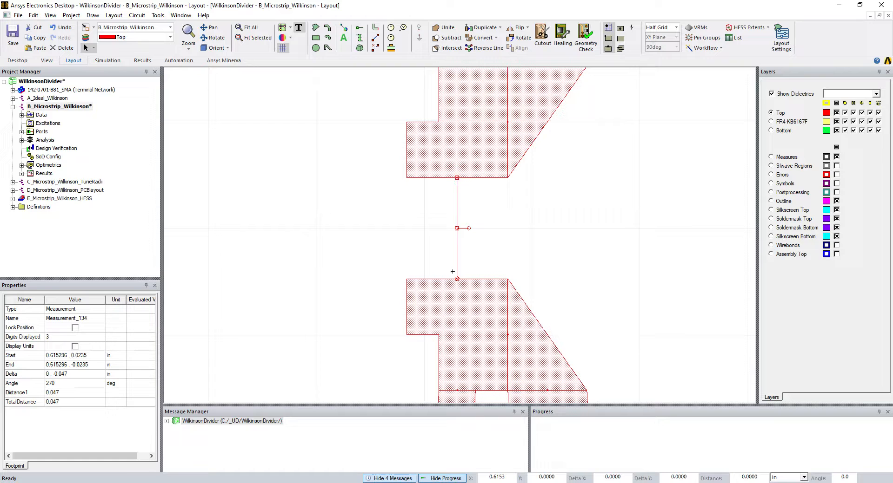
Delete the resistor pad gap measurement from the layout
drag(484, 283, 435, 222)
key(Delete)
scroll(433, 222, down, 5)
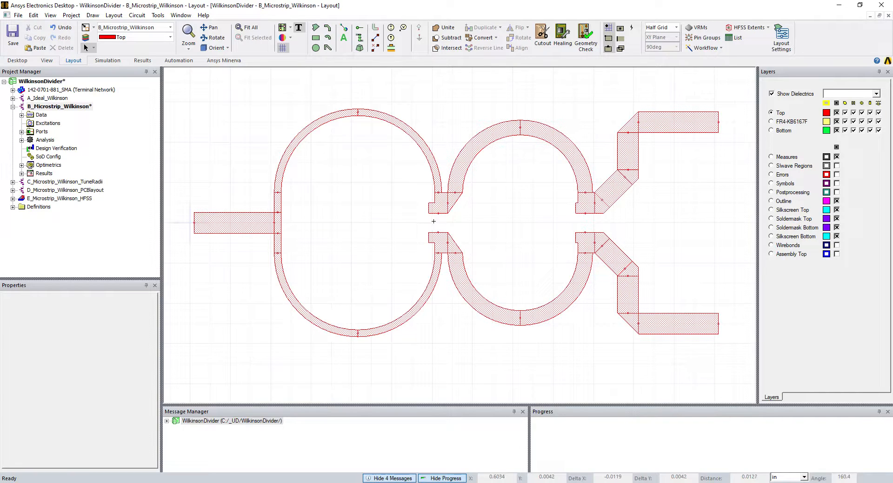
Inspect the parameters of the two short microstrip lines above and below the input tee
click(278, 203)
click(276, 243)
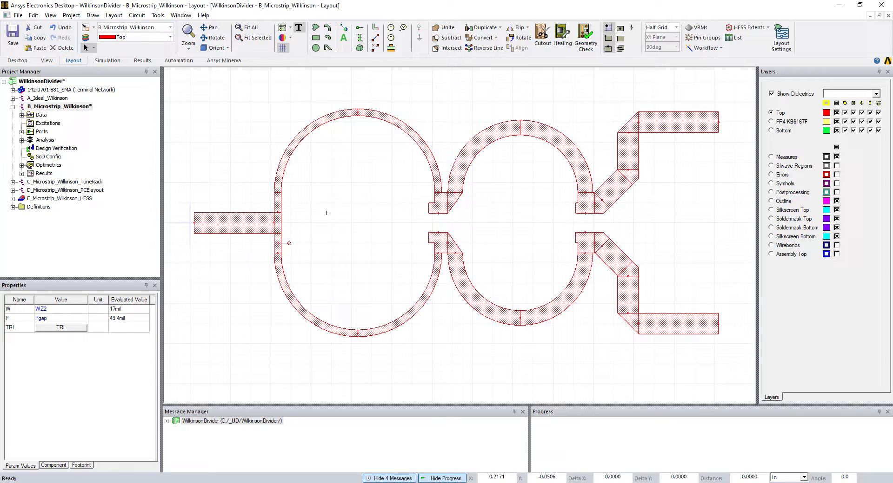
click(278, 206)
click(277, 243)
click(278, 204)
click(529, 82)
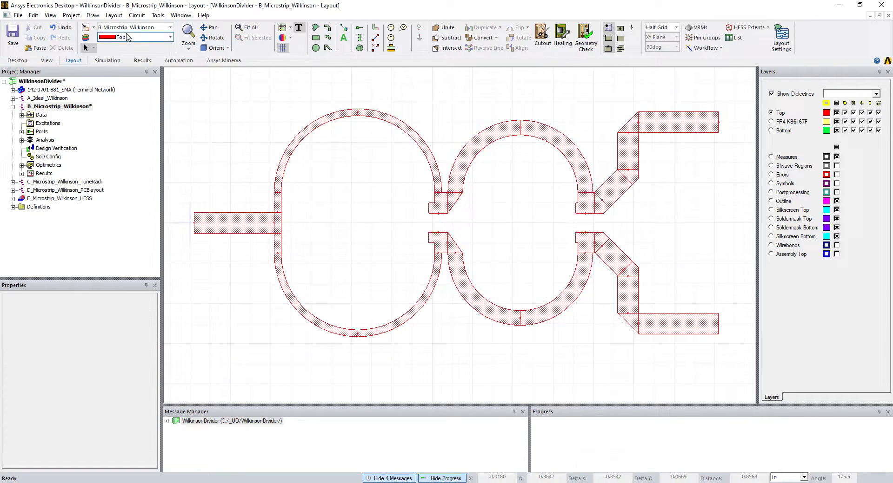
Measure the vertical distance between the ends of the two output launch lines and check the measurement's start and end coordinates
click(114, 15)
click(195, 300)
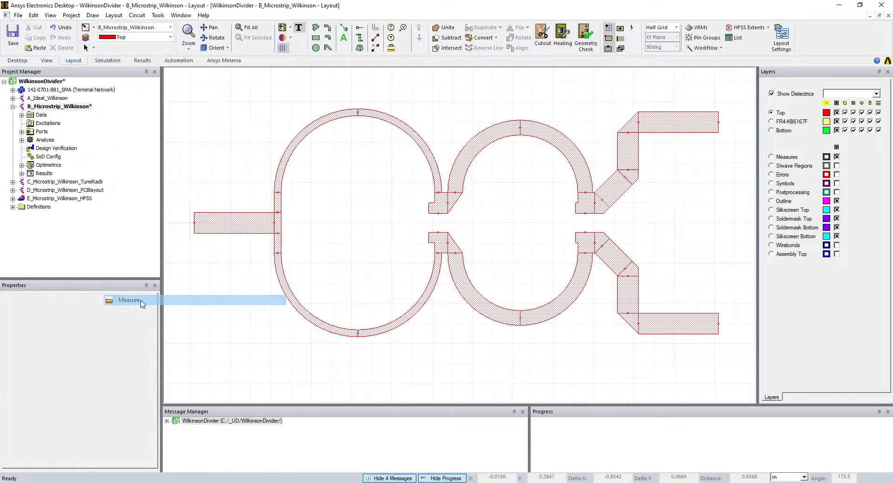
scroll(725, 127, up, 2)
scroll(724, 126, up, 3)
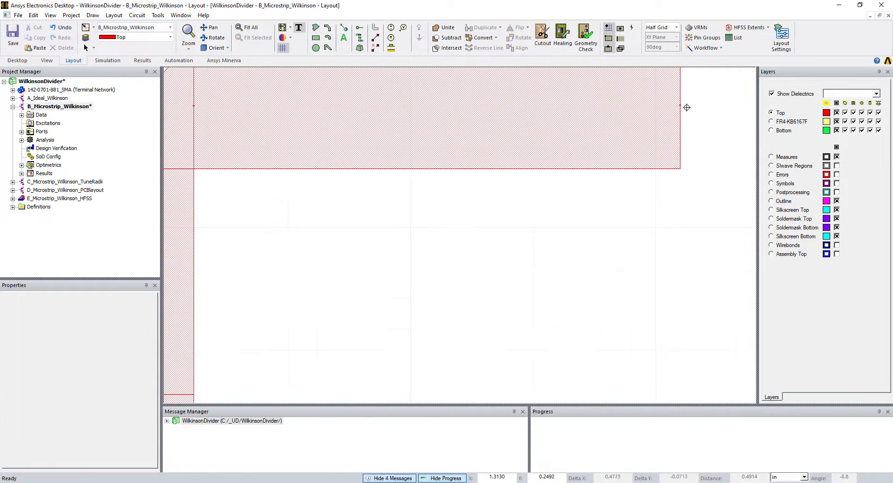
click(679, 104)
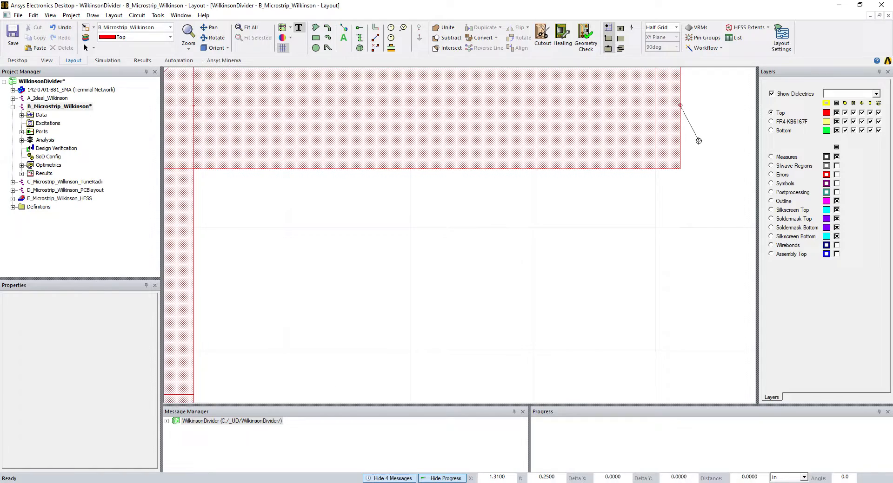
scroll(697, 138, down, 5)
scroll(699, 141, down, 2)
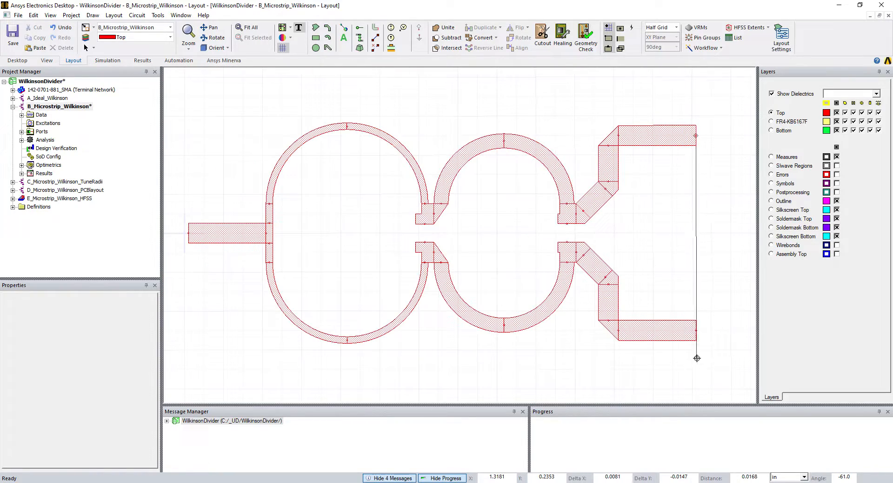
scroll(702, 321, up, 4)
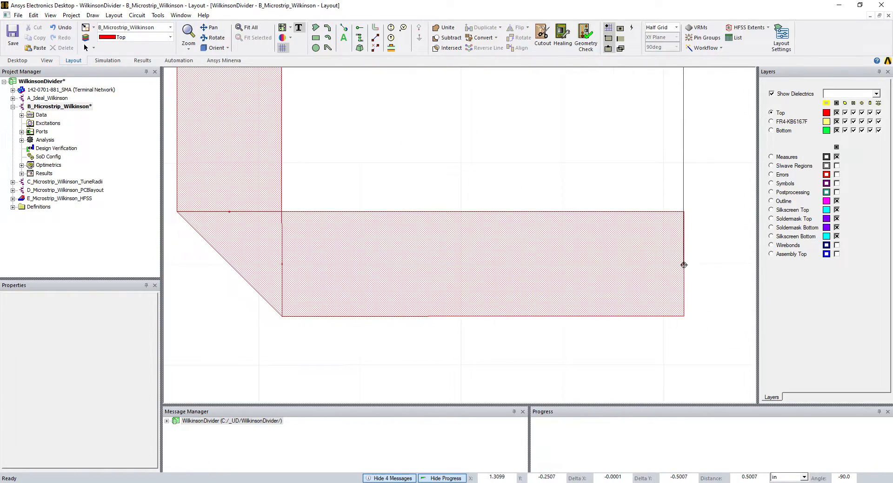
click(683, 264)
right_click(714, 249)
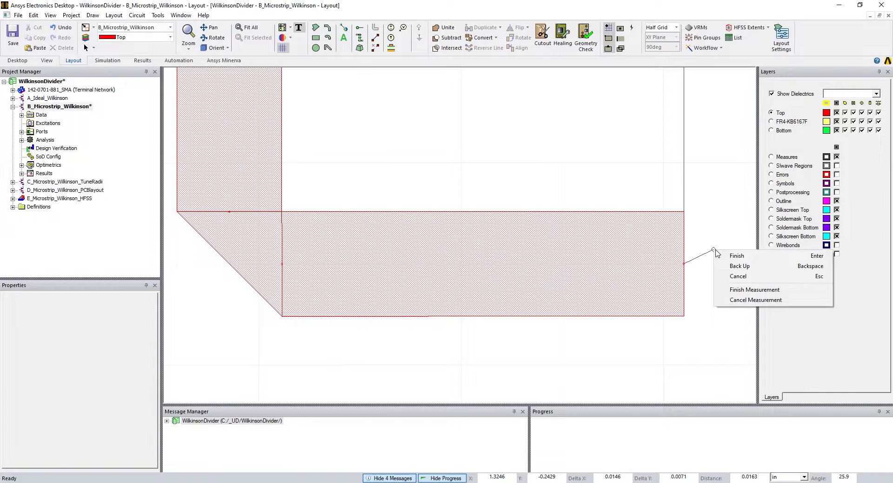
click(725, 253)
click(81, 358)
click(80, 366)
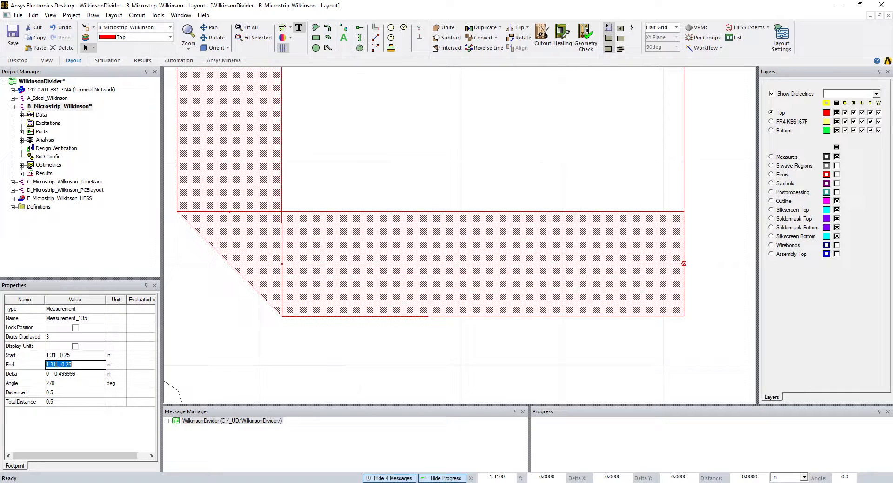
Delete the measurement between the two output launch lines
scroll(592, 273, down, 8)
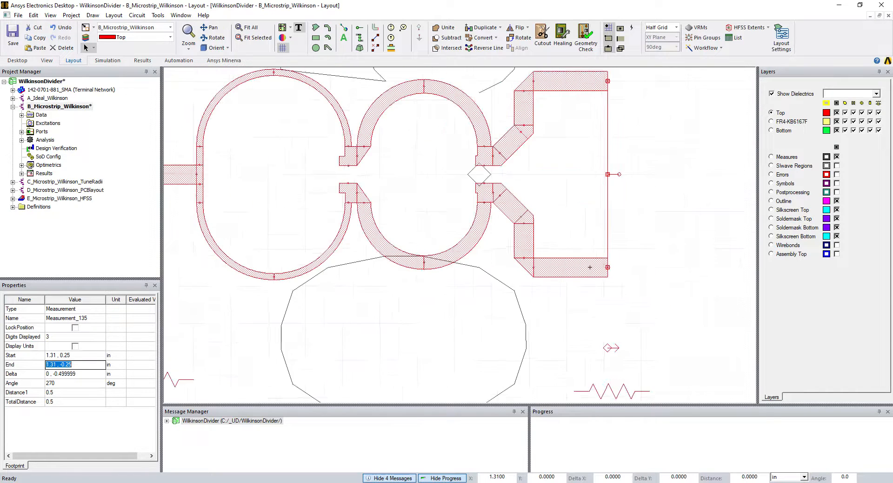
drag(629, 240, 597, 212)
key(Delete)
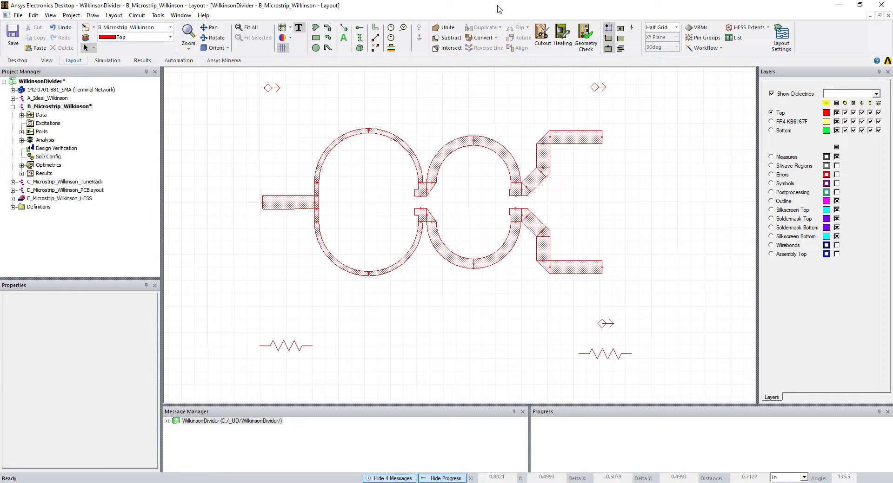
Measure from the outer end of the input launch line to the outer end of the upper output launch line
scroll(304, 186, up, 2)
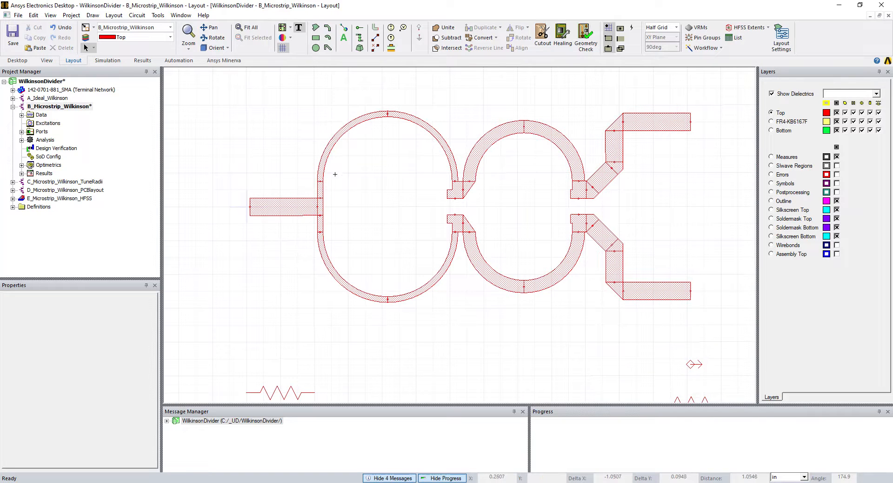
click(114, 15)
click(130, 300)
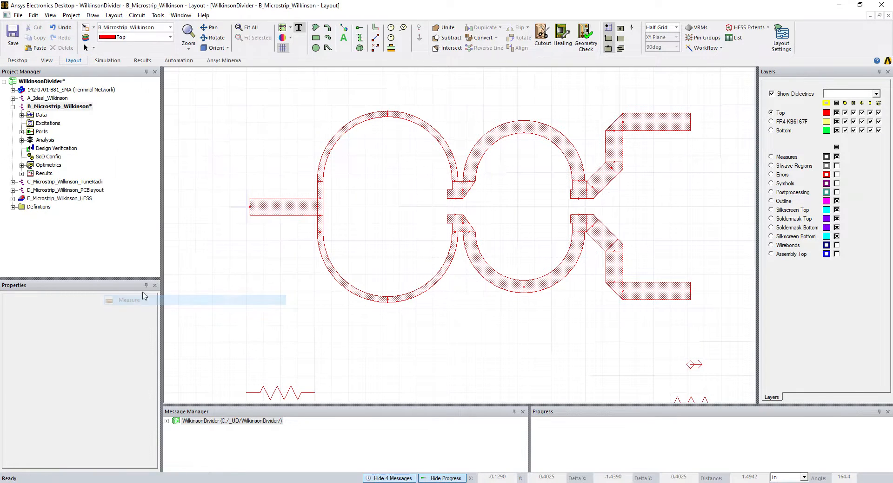
scroll(245, 224, up, 2)
scroll(262, 212, up, 2)
click(246, 170)
scroll(319, 164, down, 3)
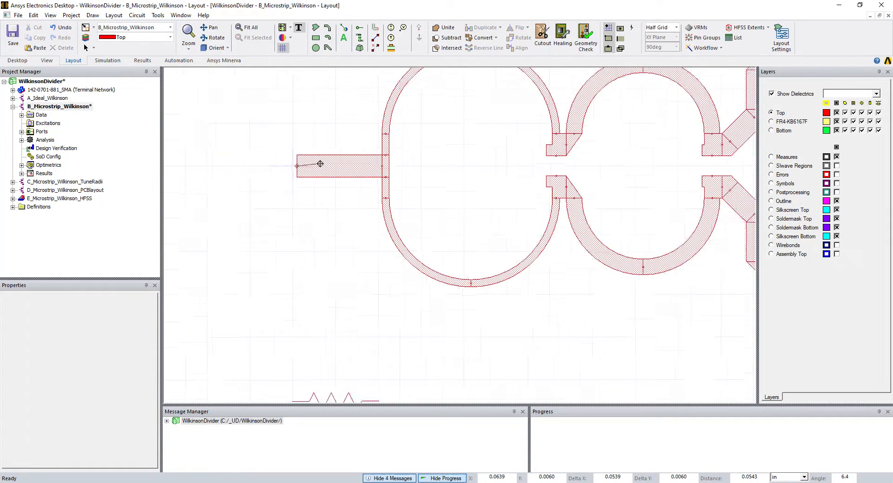
scroll(320, 164, down, 2)
scroll(581, 117, up, 5)
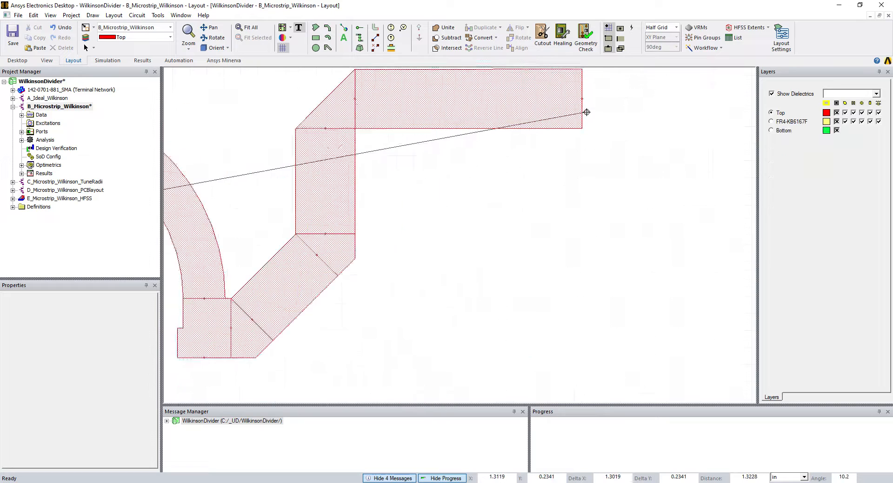
scroll(586, 112, up, 1)
click(582, 95)
right_click(608, 98)
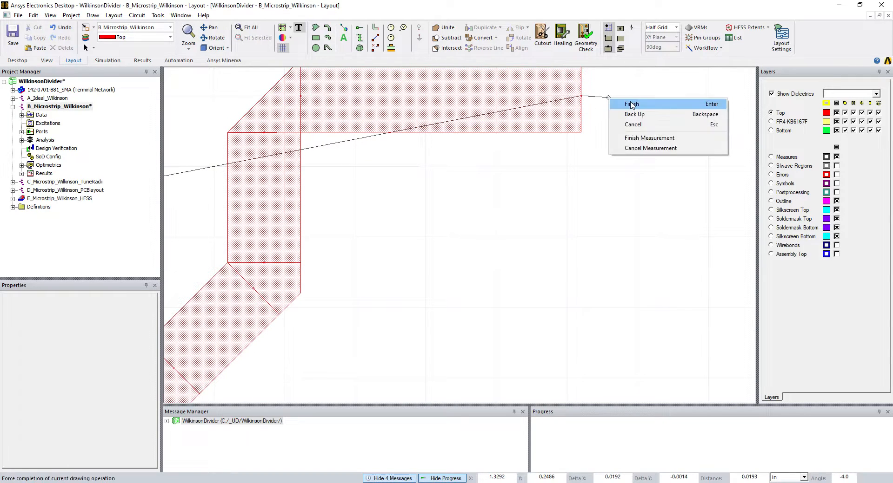
click(627, 104)
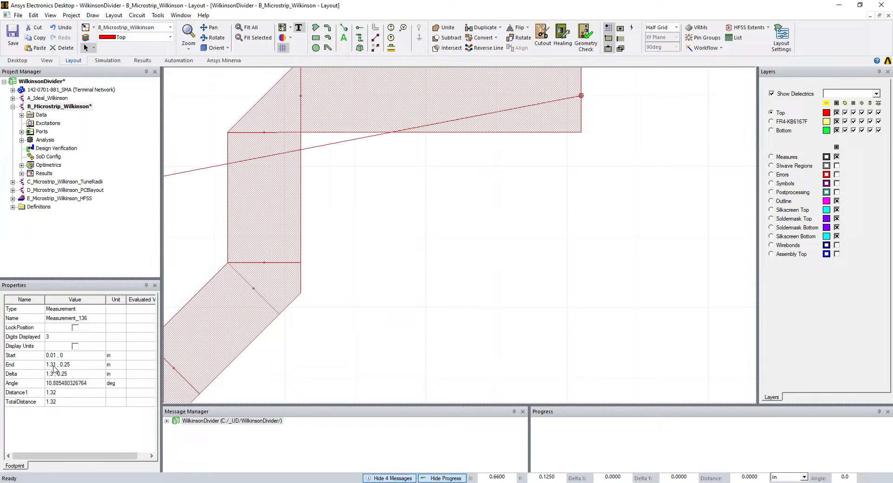
Delete the input-to-output measurement and fit the whole layout in view
click(181, 172)
key(Delete)
scroll(213, 215, down, 9)
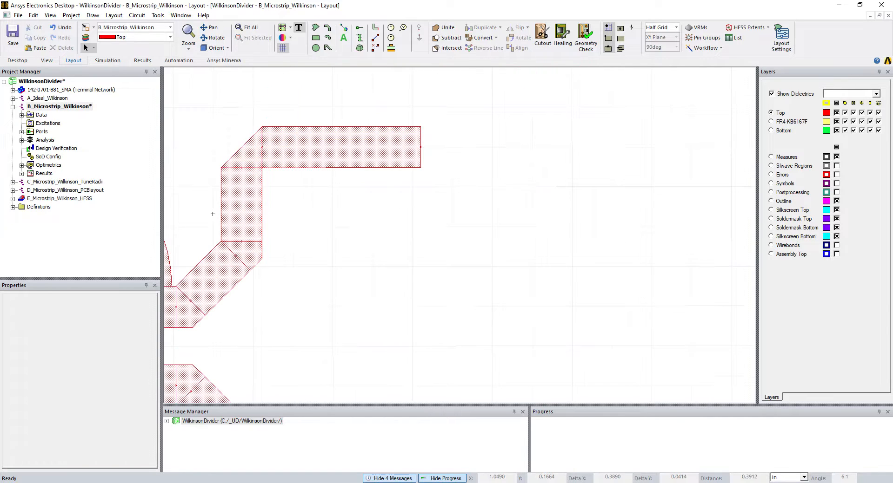
key(ctrl+d)
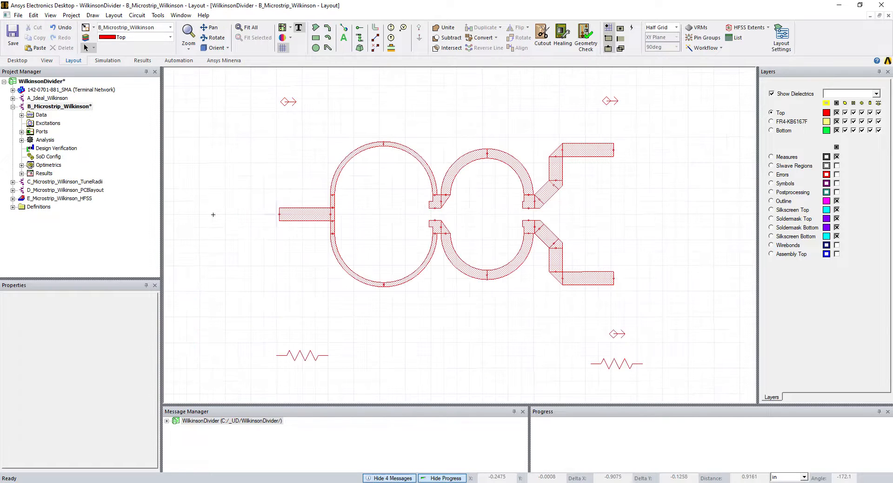
Inspect the input launch line's parameters and return to the schematic of B_Microstrip_Wilkinson
click(306, 219)
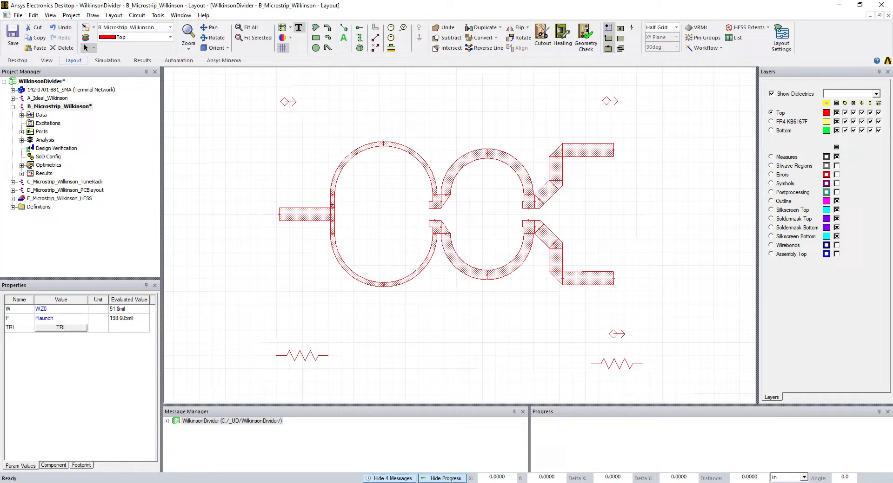
click(46, 61)
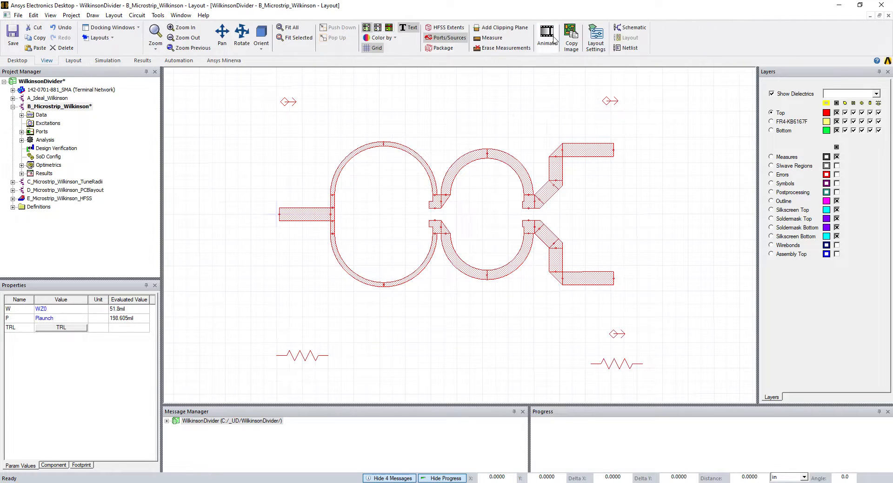
click(618, 29)
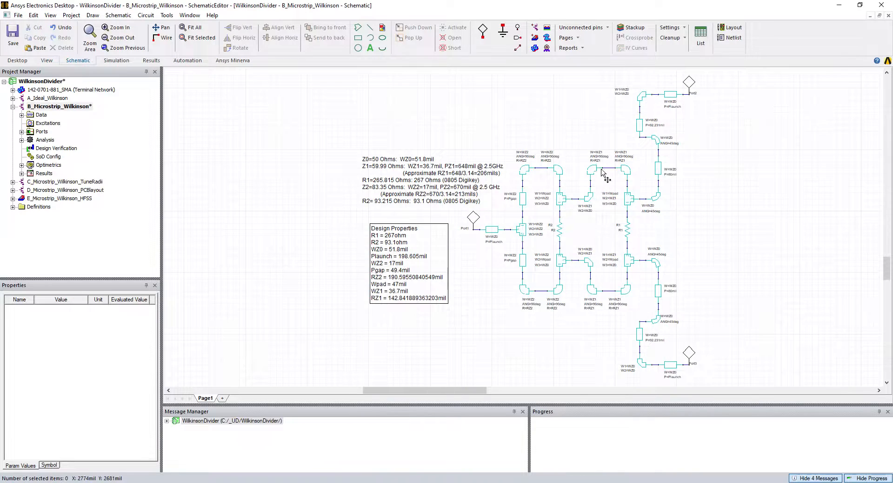
scroll(599, 176, down, 3)
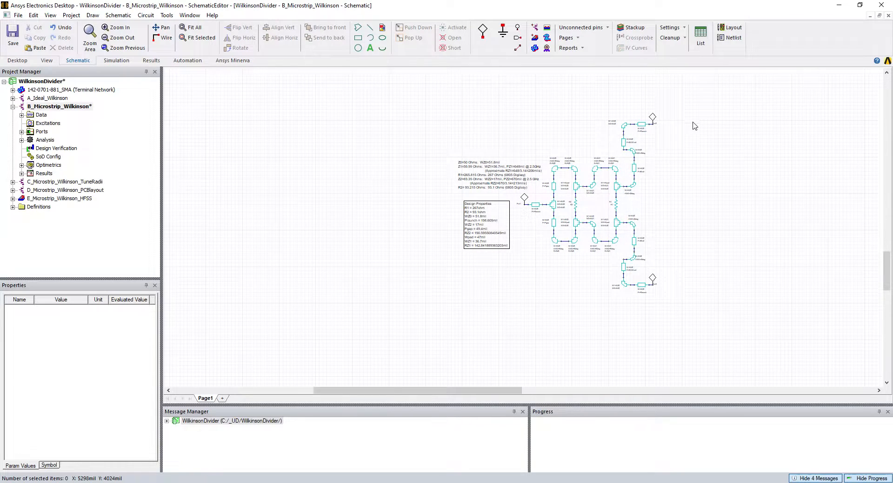
Examine the B_Microstrip_Wilkinson schematic from Port1 to Port2, including the line segments, bends, resistors, impedance notes and design properties list
scroll(693, 123, up, 3)
scroll(662, 188, down, 2)
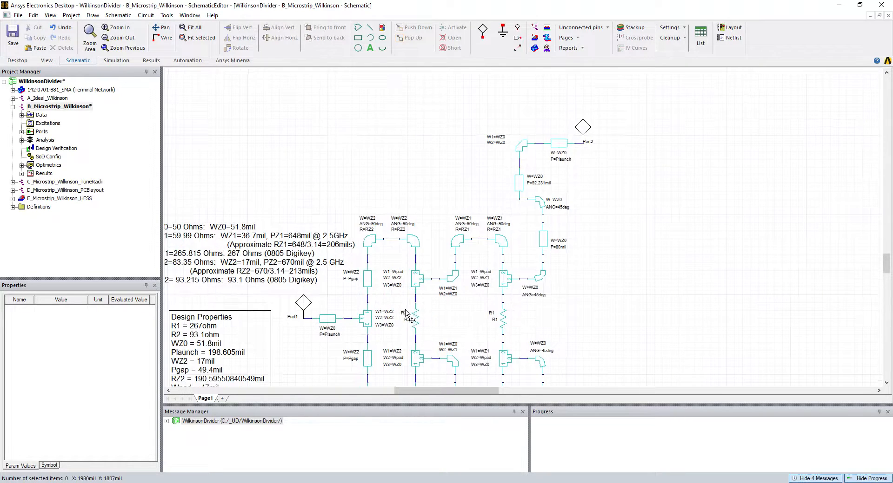
scroll(320, 317, up, 1)
scroll(314, 318, up, 1)
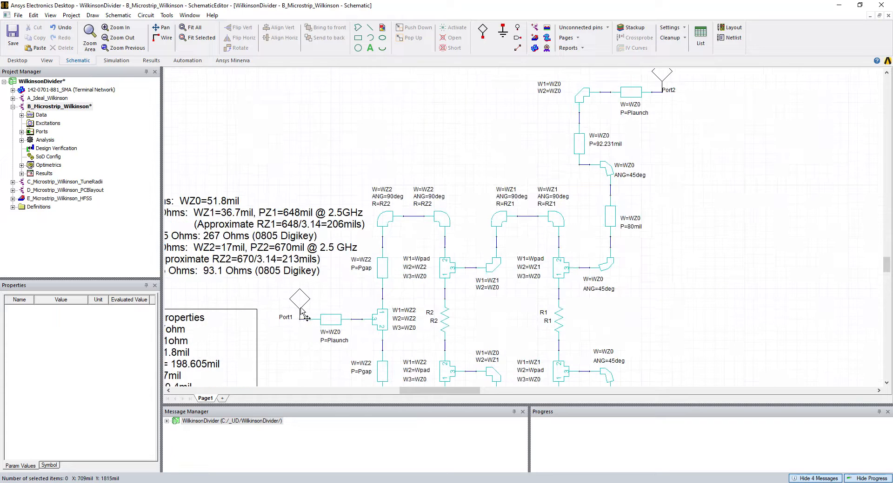
click(161, 27)
drag(299, 133, 364, 145)
key(Escape)
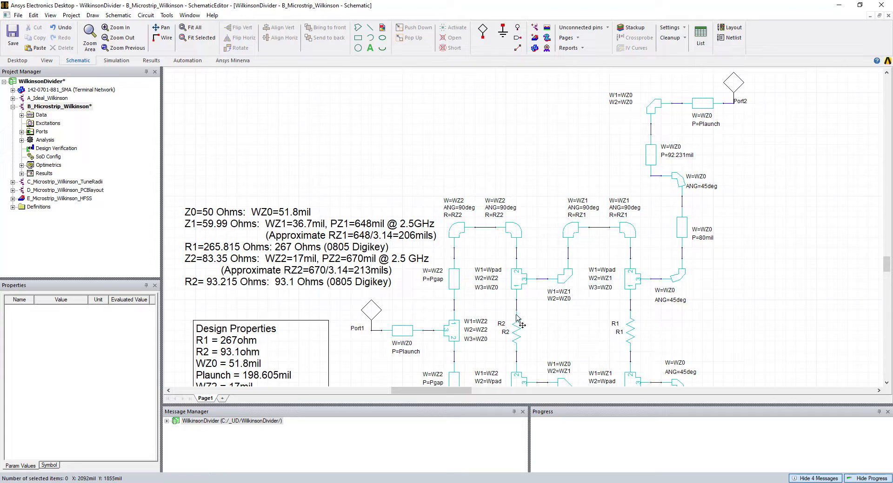
scroll(362, 368, down, 2)
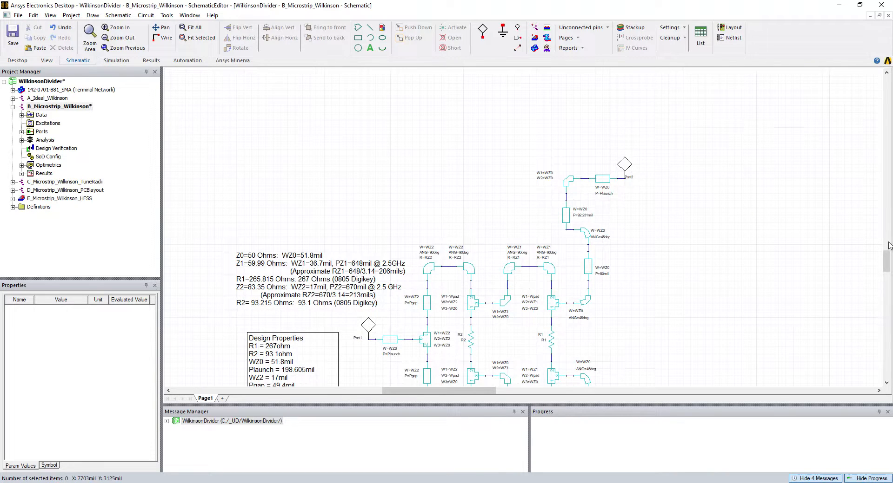
scroll(888, 259, down, 2)
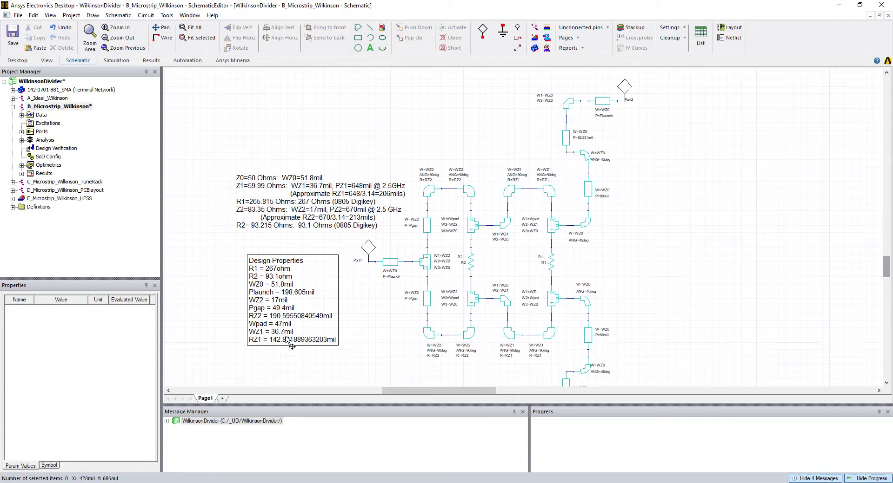
scroll(471, 208, up, 2)
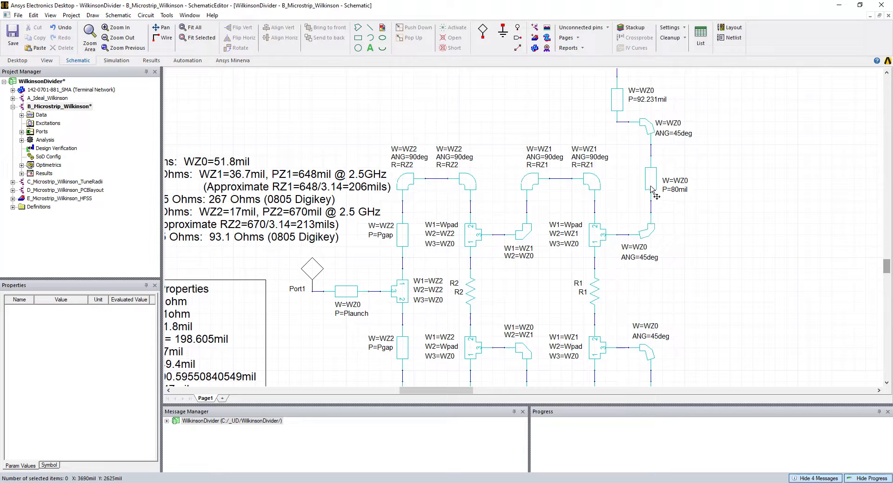
scroll(651, 144, down, 5)
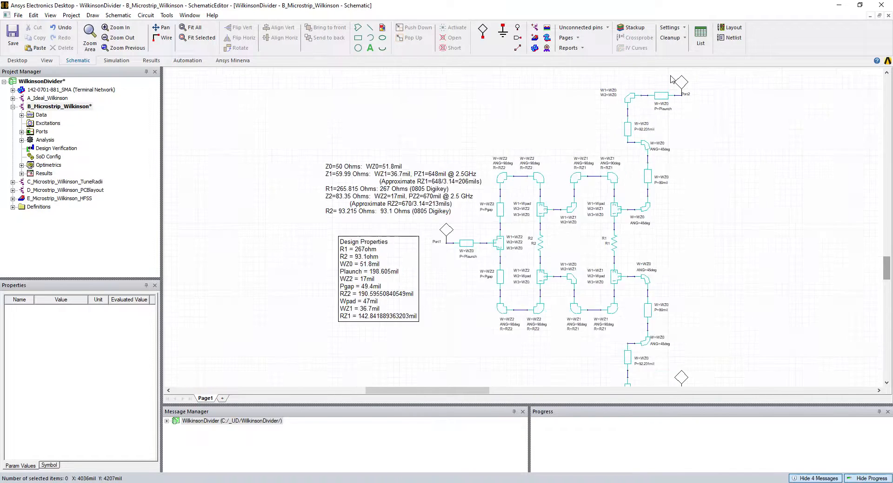
scroll(671, 79, up, 1)
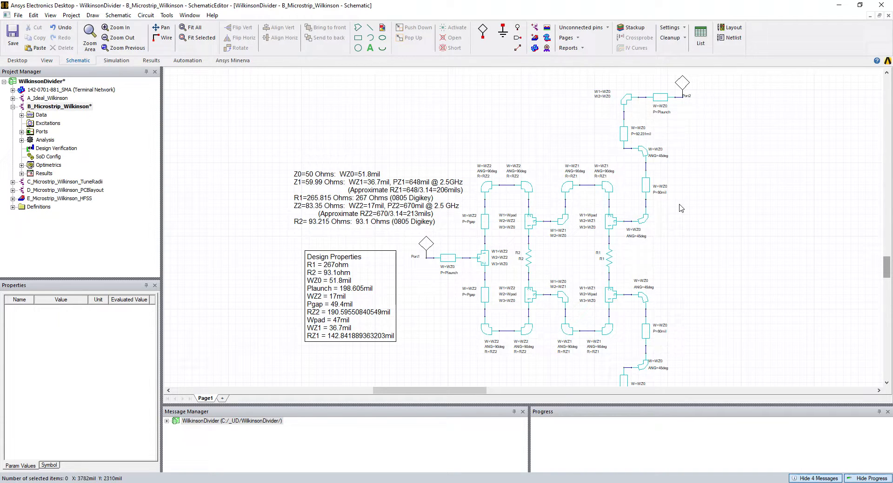
scroll(766, 137, up, 1)
scroll(767, 136, up, 1)
scroll(766, 136, down, 1)
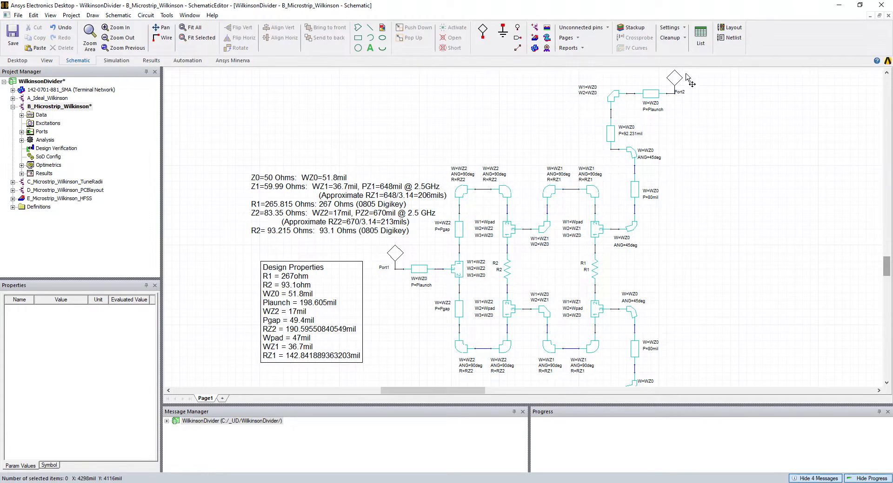
Show the B_Microstrip_Wilkinson layout and inspect the parameters of each segment along the upper output branch, from the second ring to the launch line
click(729, 29)
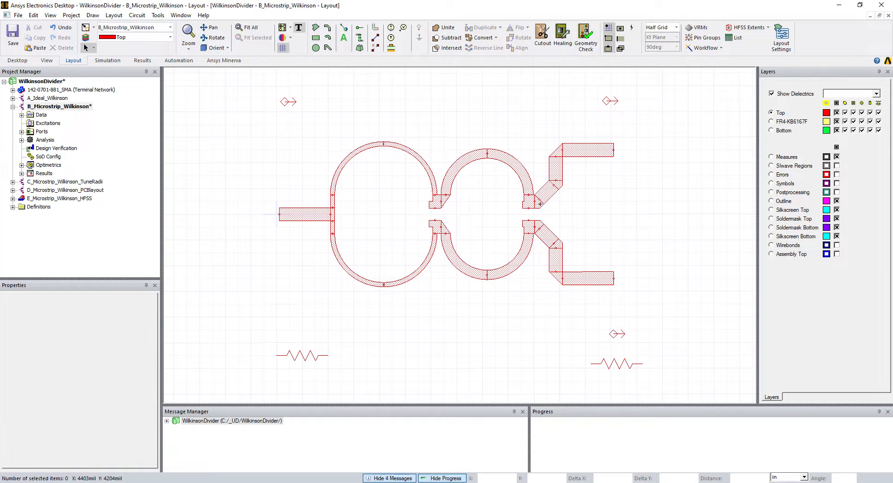
click(539, 204)
click(548, 192)
click(558, 186)
click(558, 173)
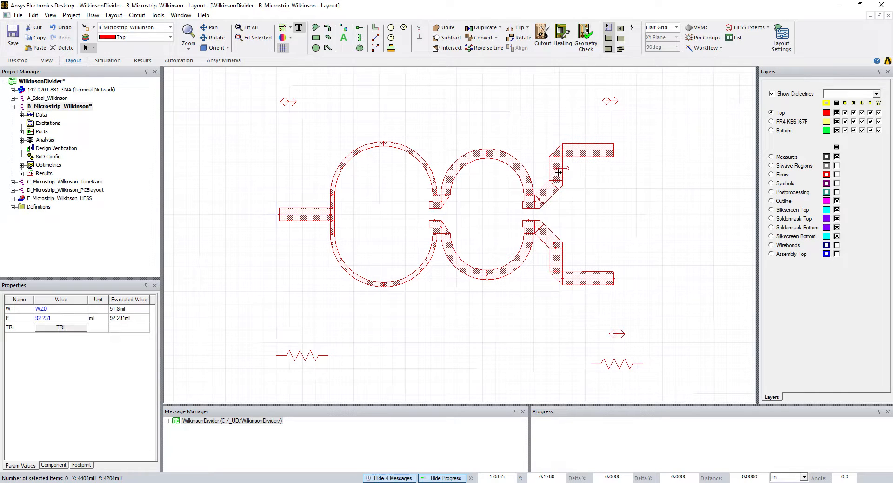
click(558, 151)
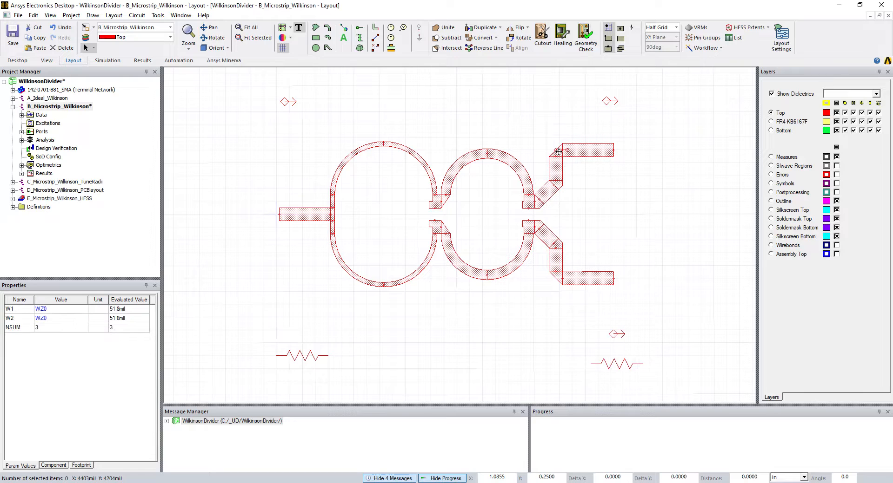
click(585, 149)
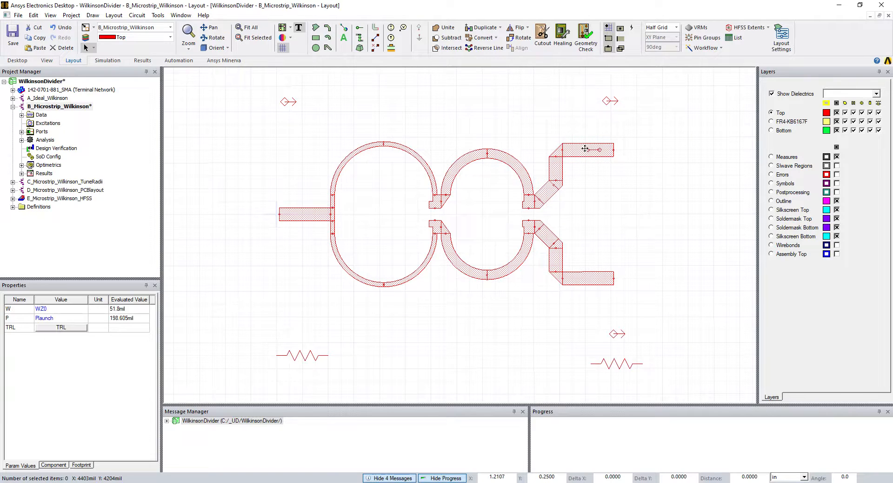
click(666, 150)
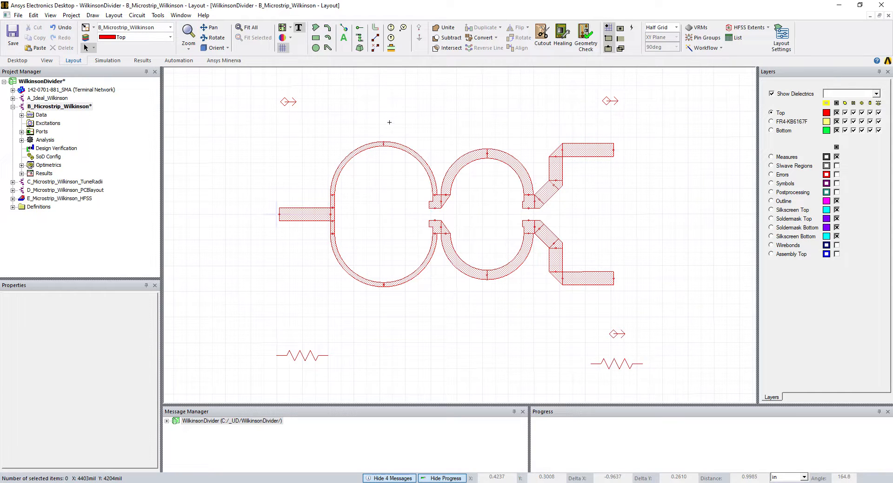
Return from the layout to the schematic of B_Microstrip_Wilkinson
click(42, 62)
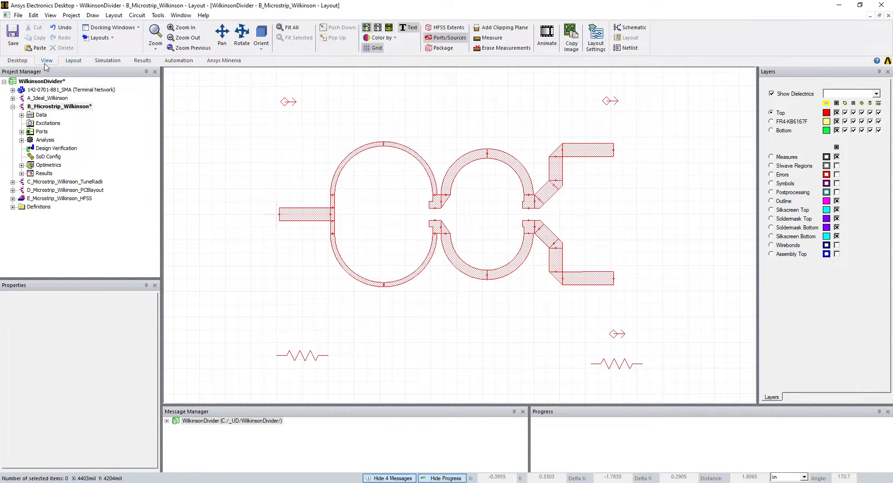
click(642, 28)
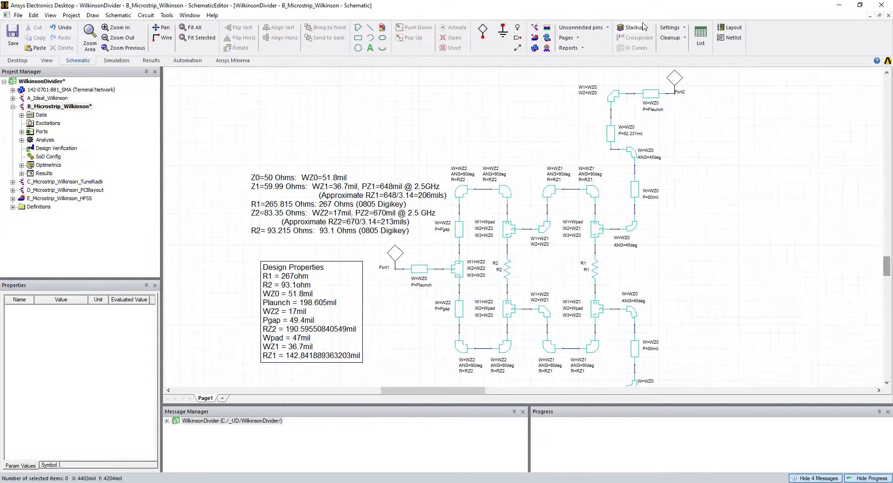
scroll(656, 118, down, 2)
scroll(709, 128, up, 1)
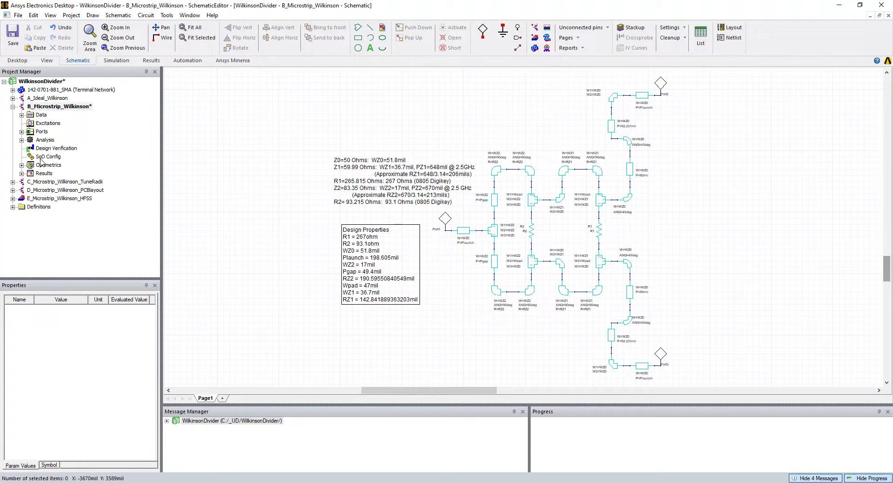
Review the local variables in B_Microstrip_Wilkinson's design properties, including their Optimization / Design of Experiments settings
click(42, 108)
right_click(43, 109)
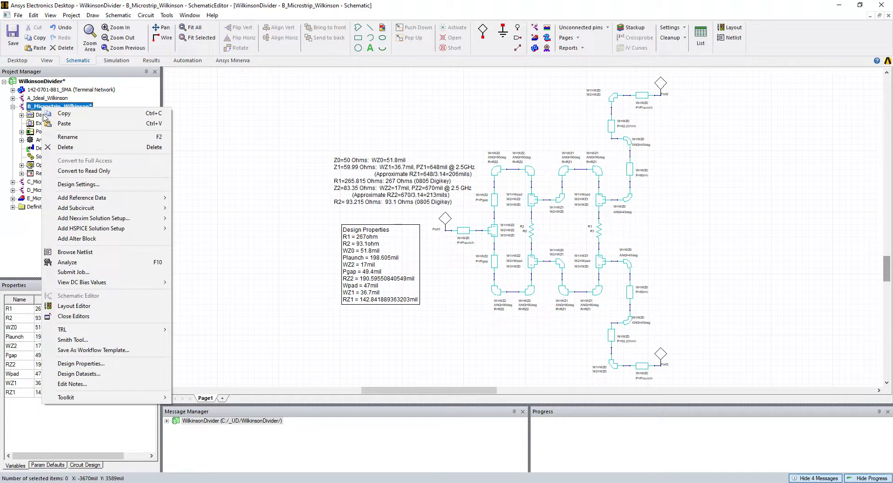
click(75, 364)
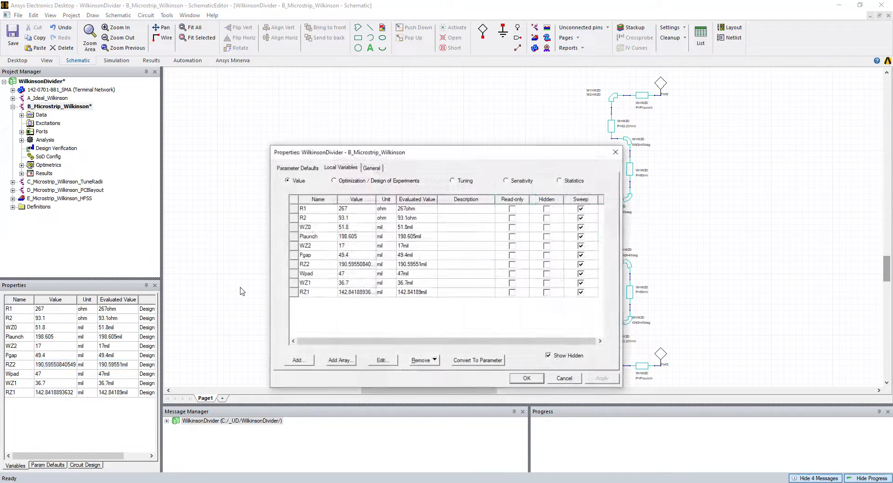
click(337, 181)
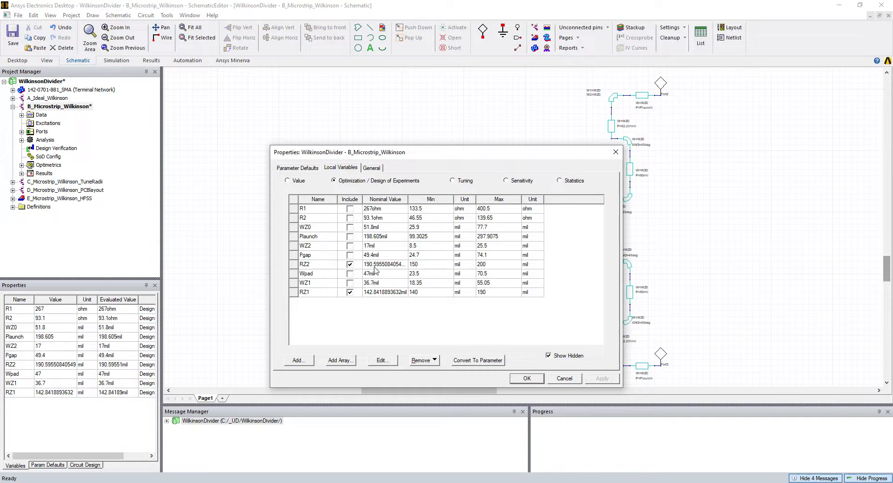
click(524, 379)
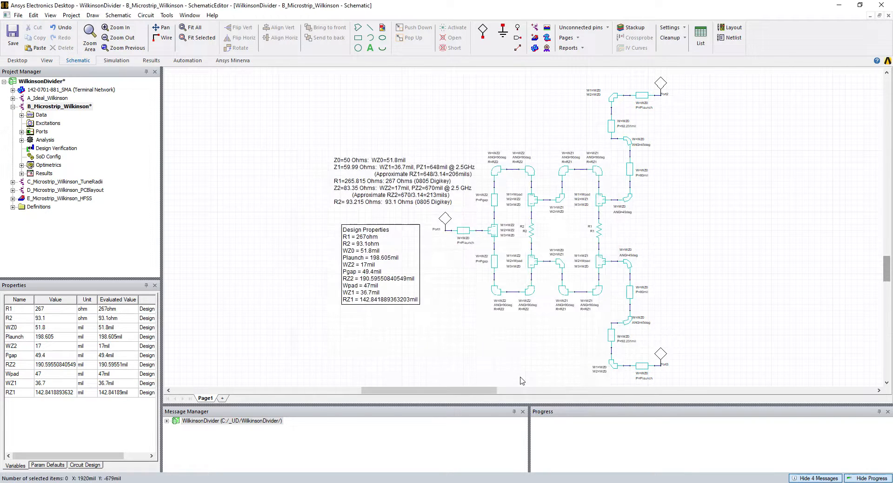
Recheck in the design properties which B_Microstrip_Wilkinson variables are included for optimization and their minimum and maximum limits
right_click(62, 107)
click(97, 364)
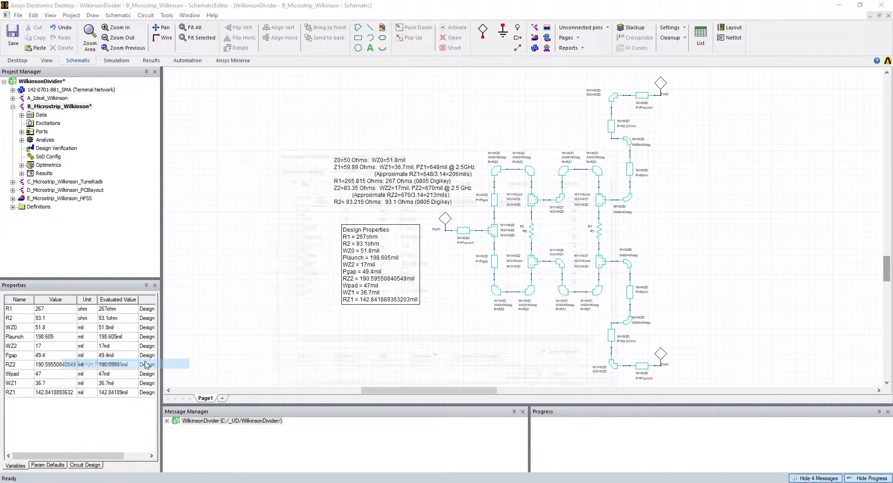
click(344, 182)
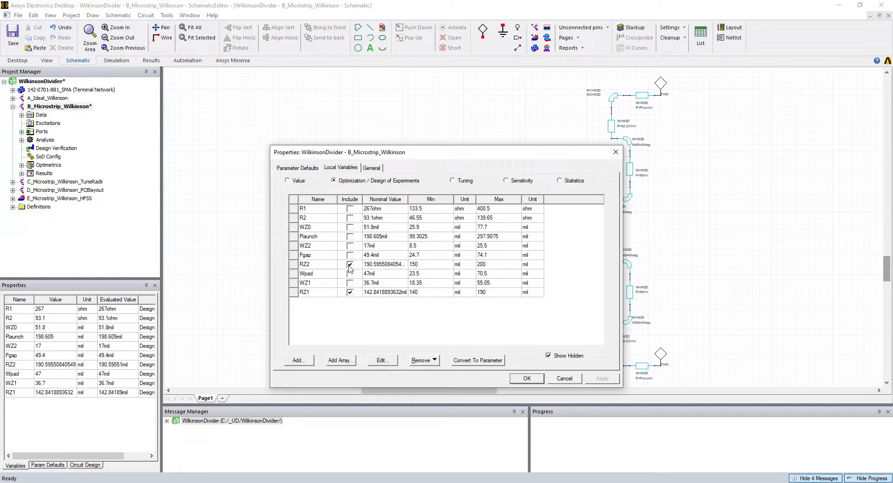
click(513, 378)
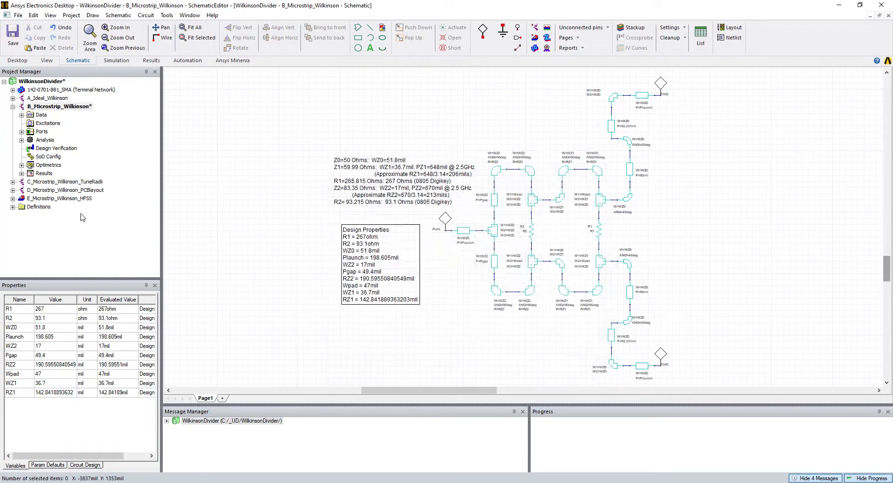
Review the optimizer and cost function goals of OptimizationSetup1 in B_Microstrip_Wilkinson
click(21, 165)
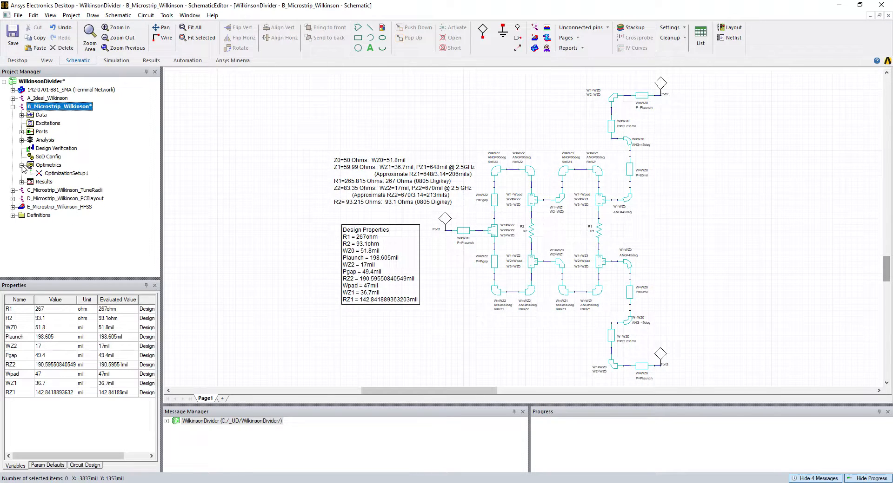
double_click(65, 174)
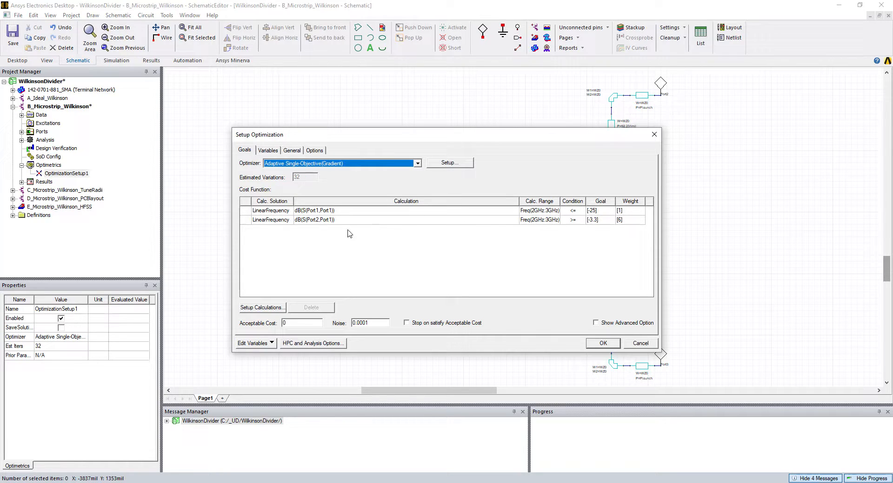
click(315, 221)
click(314, 255)
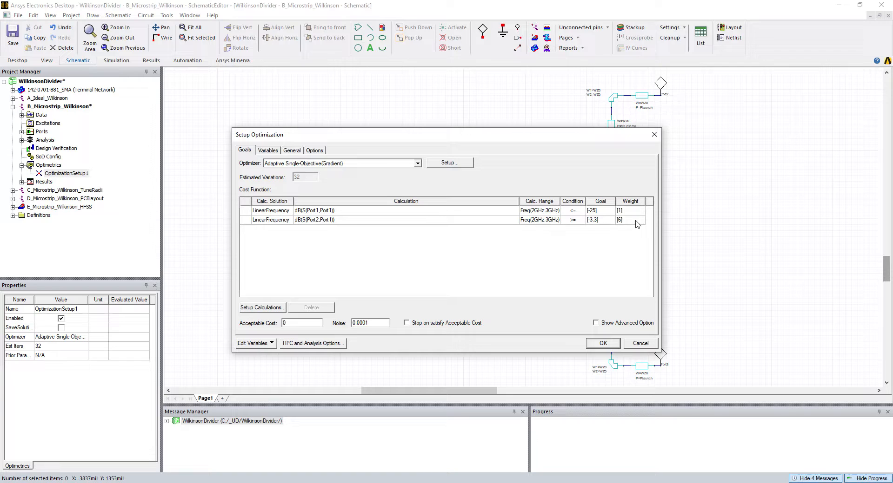
click(603, 344)
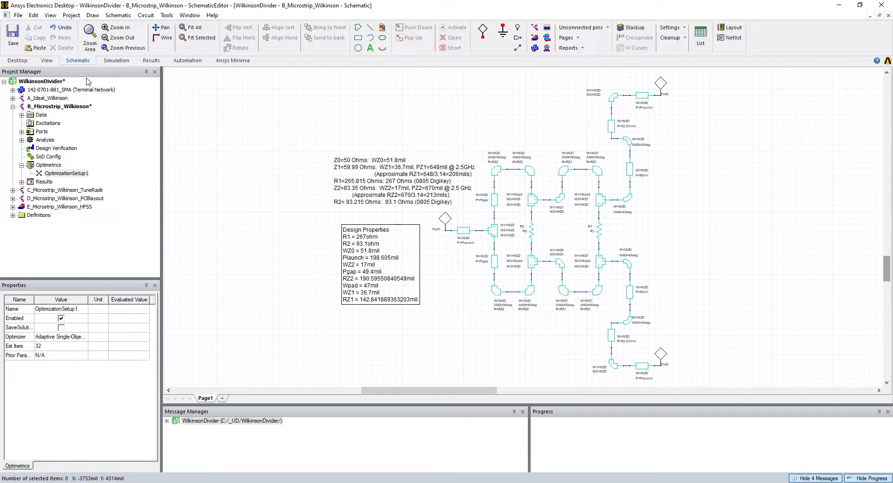
Open the A_Ideal_Wilkinson schematic and expand its project tree entries and the B_Microstrip_Wilkinson results
double_click(44, 98)
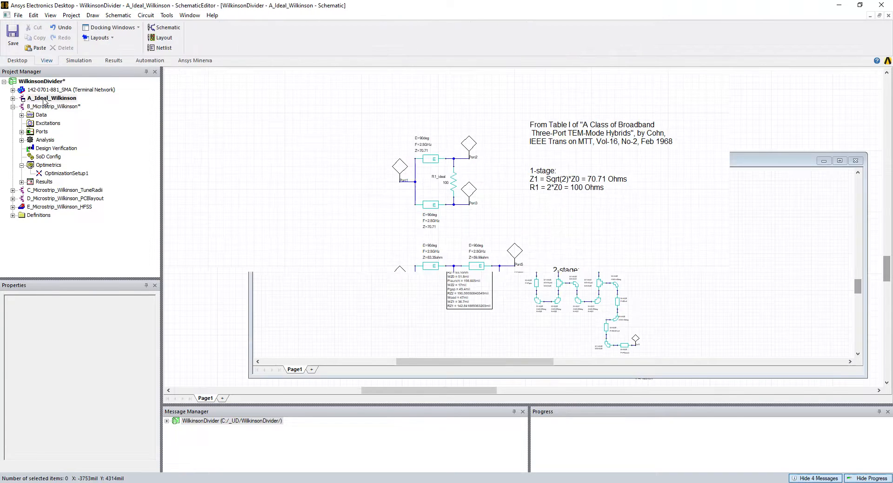
click(13, 98)
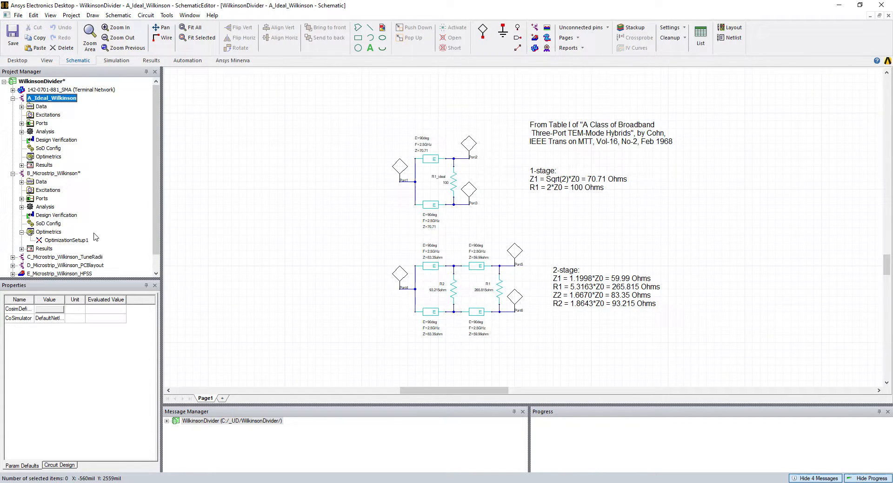
click(21, 249)
scroll(56, 183, down, 1)
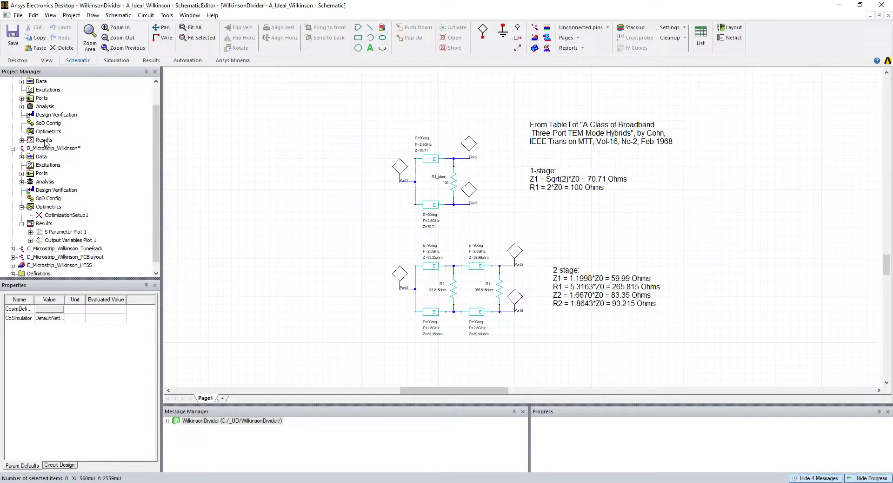
right_click(44, 140)
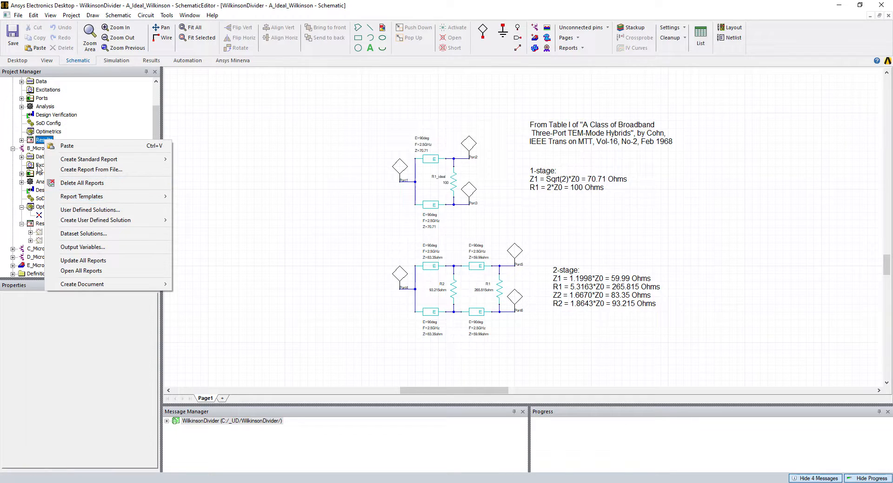
click(84, 124)
scroll(82, 124, up, 1)
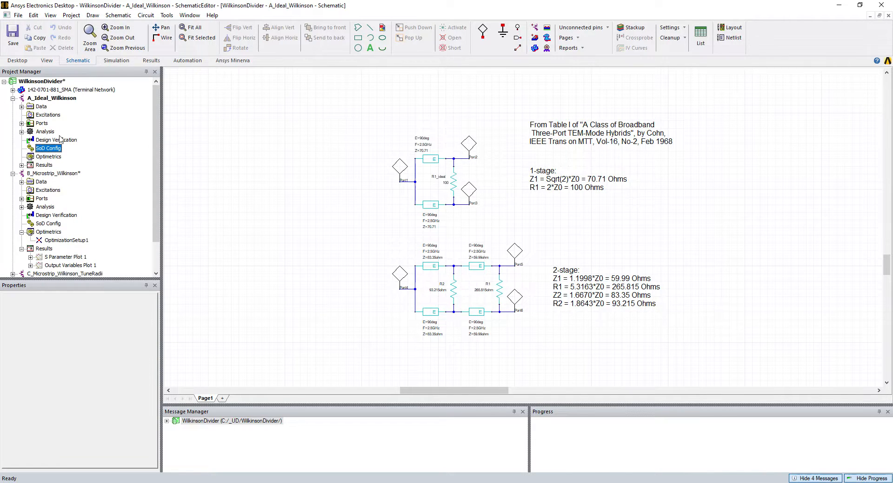
Expand A_Ideal_Wilkinson's analysis and results entries and open its S Parameter Plot 1
click(13, 174)
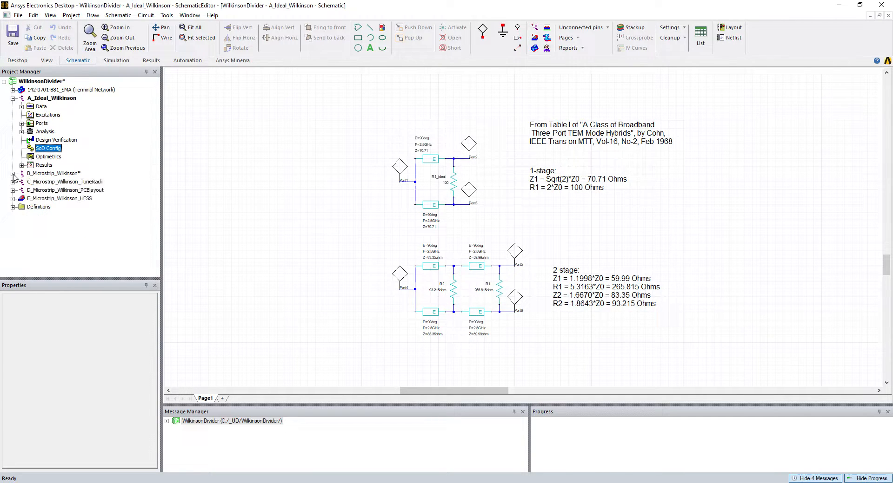
click(22, 132)
right_click(47, 140)
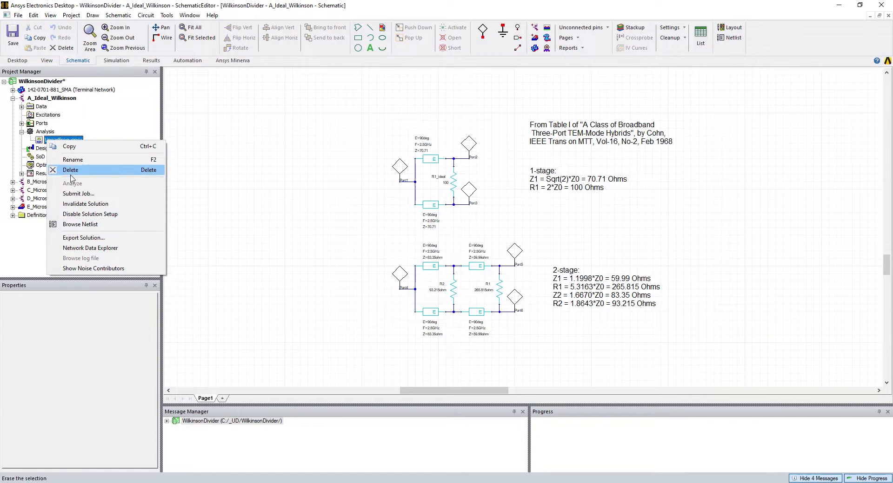
click(93, 138)
click(21, 174)
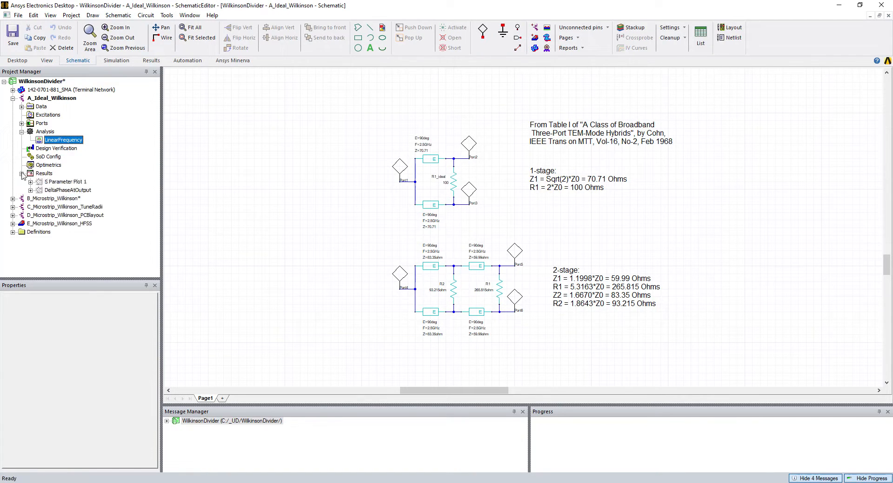
double_click(62, 182)
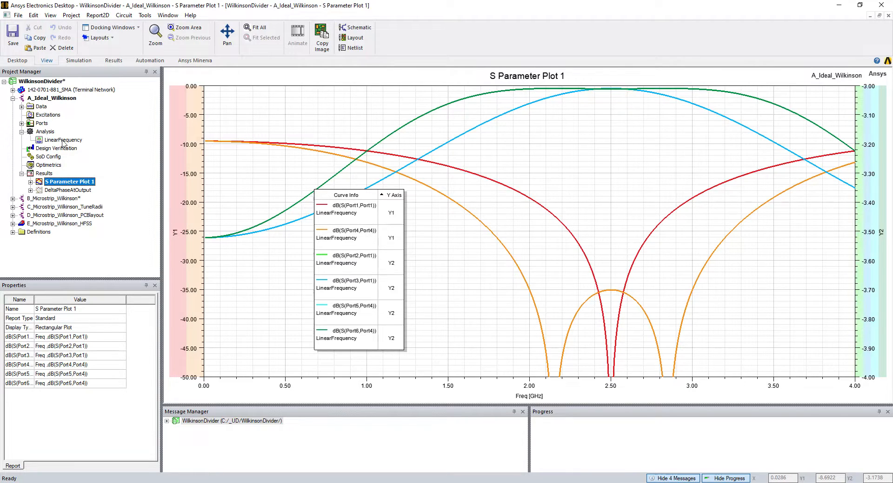
Return to the A_Ideal_Wilkinson schematic and open the S Parameter Plot 1 of B_Microstrip_Wilkinson
double_click(59, 97)
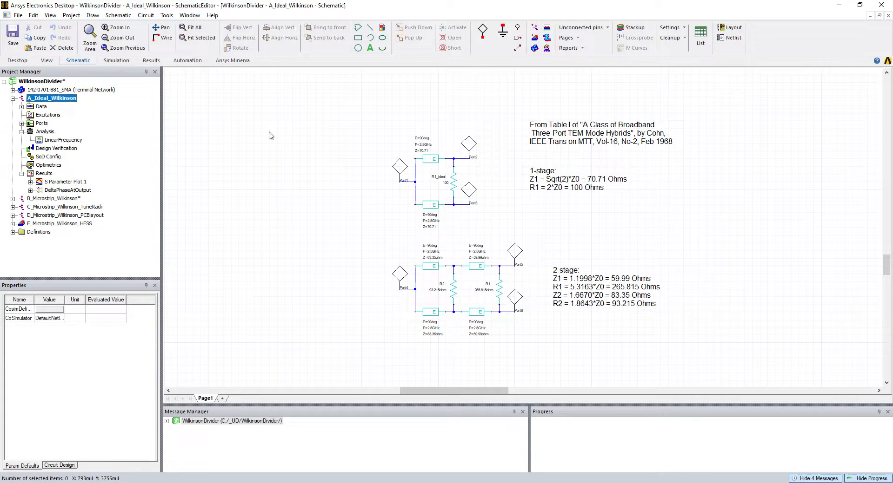
click(13, 98)
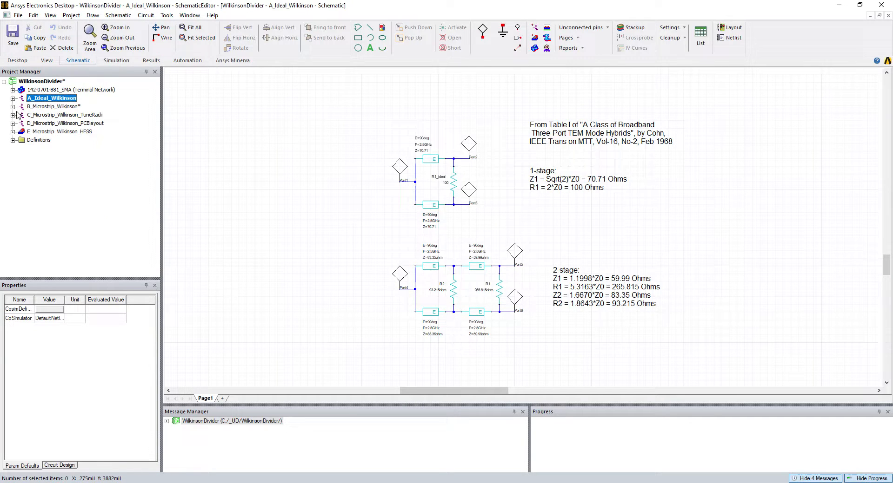
click(43, 108)
double_click(43, 108)
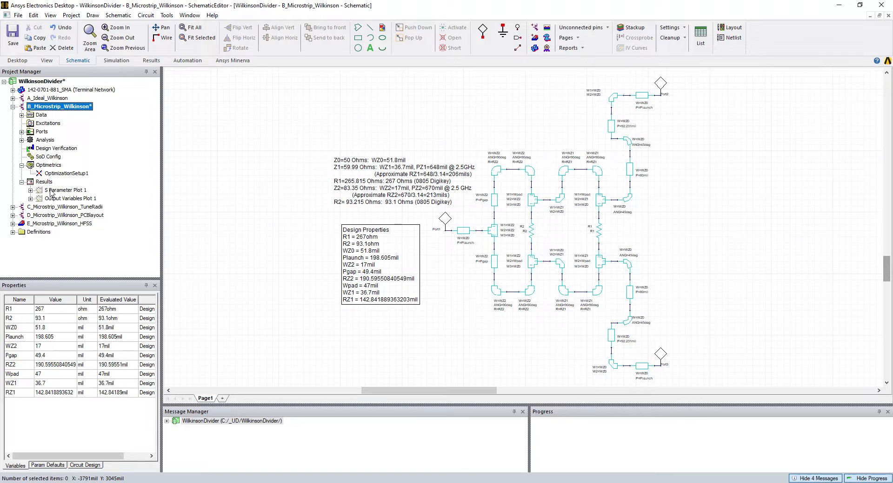
double_click(66, 190)
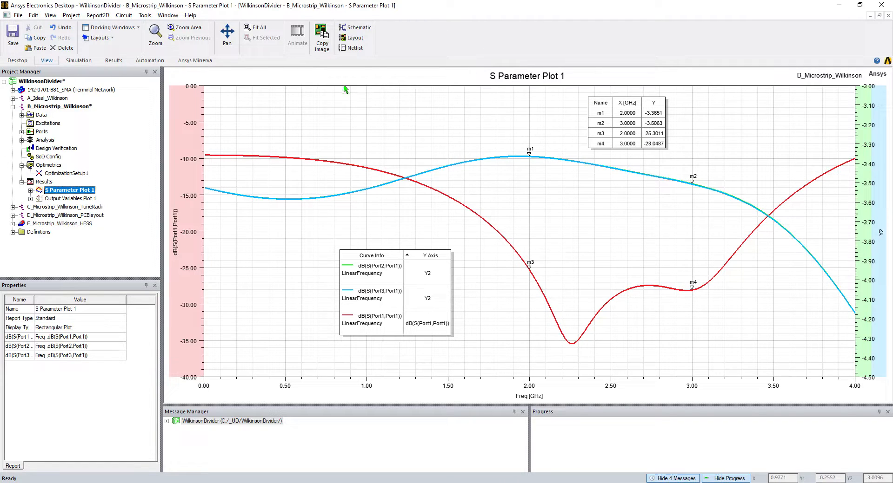
Check the cost function goals of OptimizationSetup1 in B_Microstrip_Wilkinson and run the optimization analysis
double_click(69, 175)
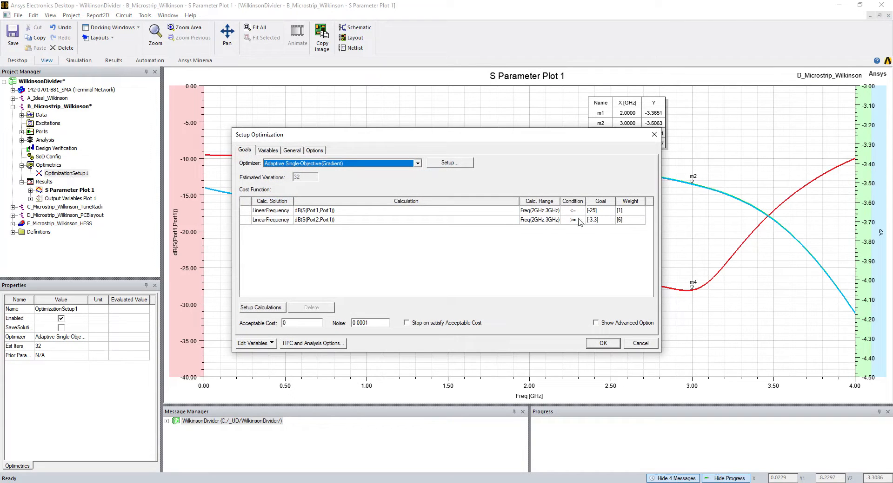
click(600, 344)
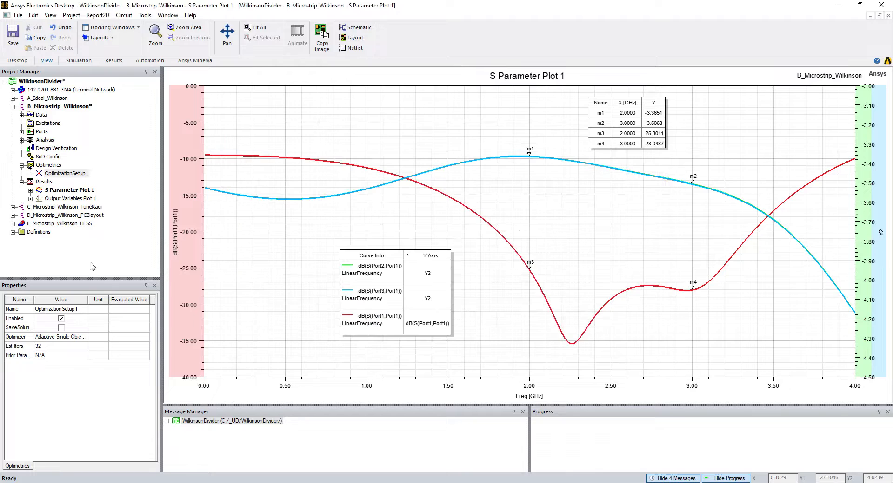
right_click(60, 174)
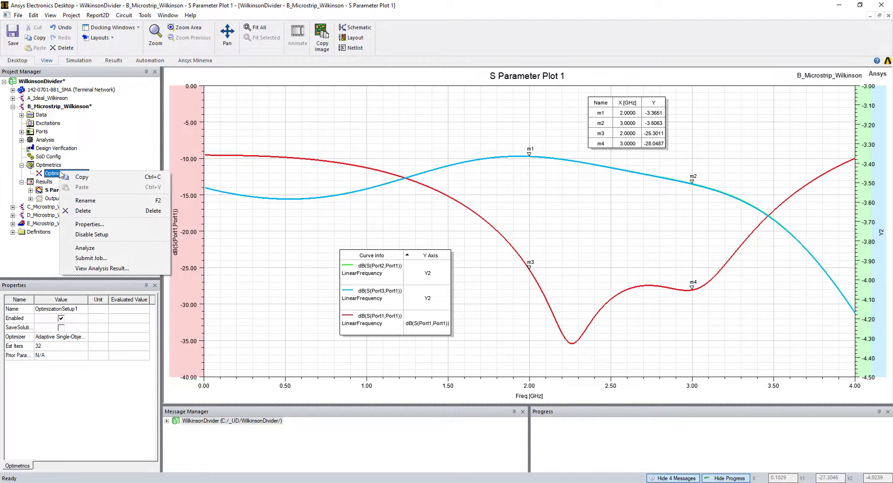
click(91, 248)
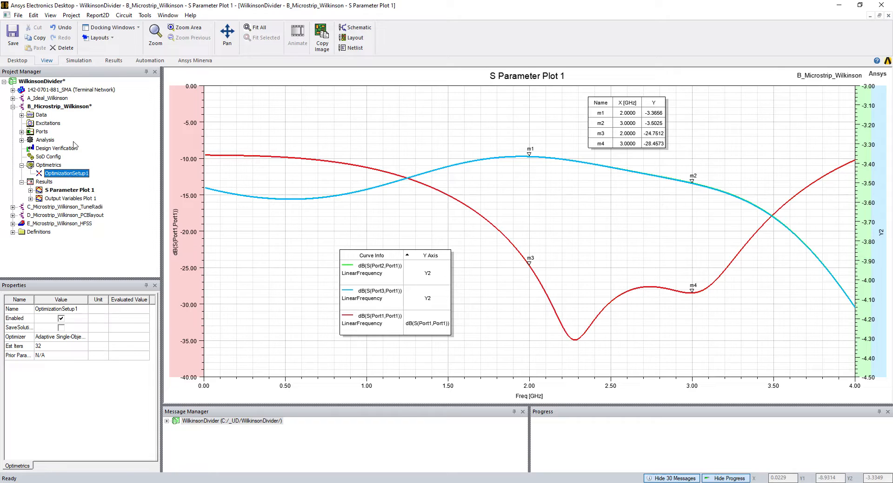
Review the optimized design properties in the B_Microstrip_Wilkinson schematic and open its layout
double_click(53, 107)
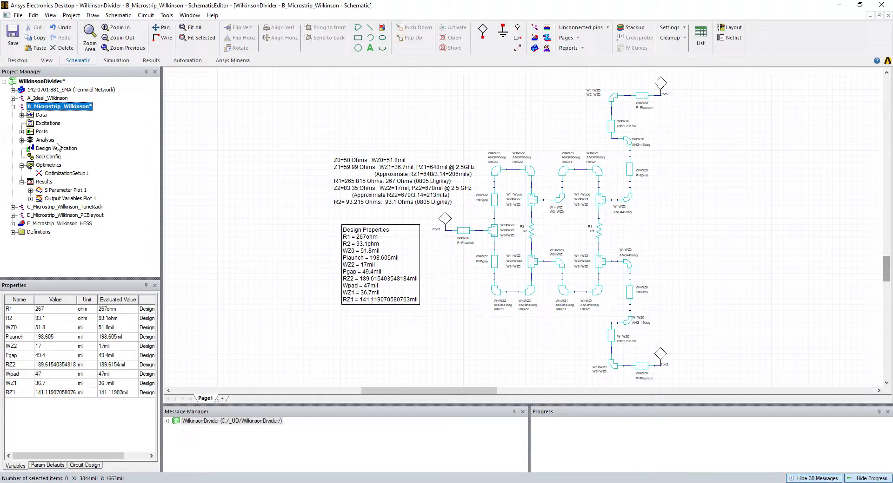
click(46, 65)
click(372, 39)
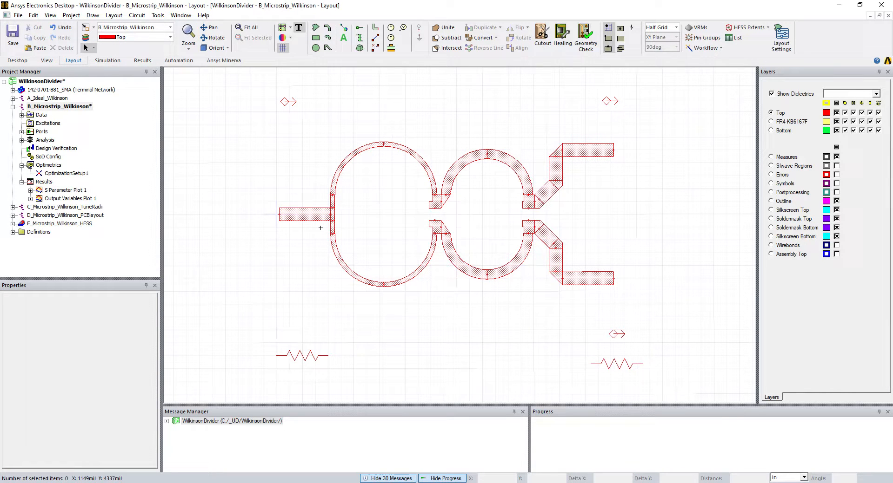
right_click(43, 108)
click(57, 114)
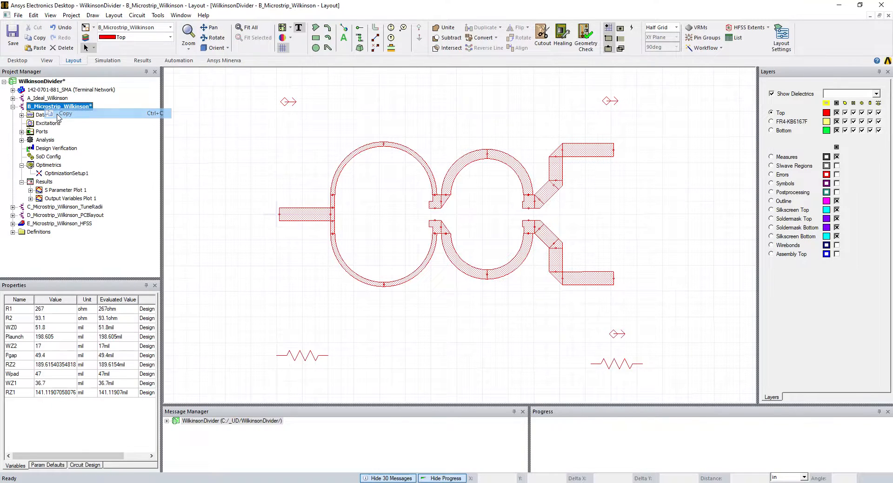
click(48, 83)
right_click(47, 81)
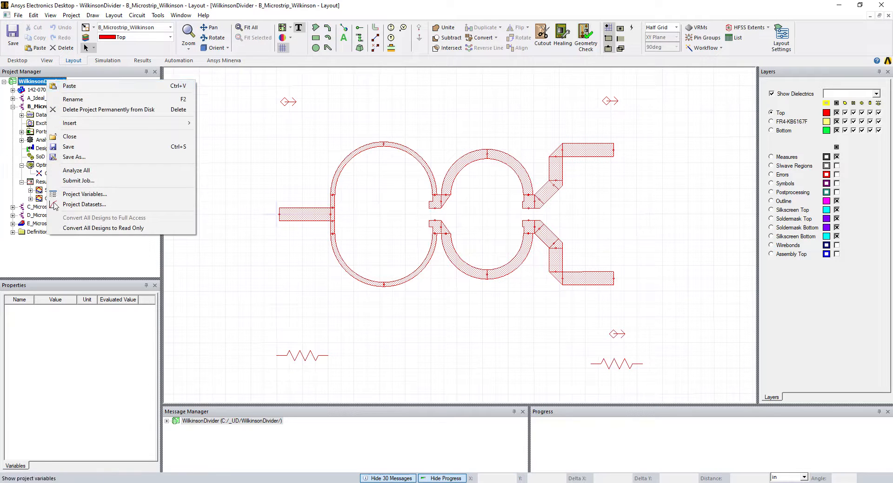
click(37, 263)
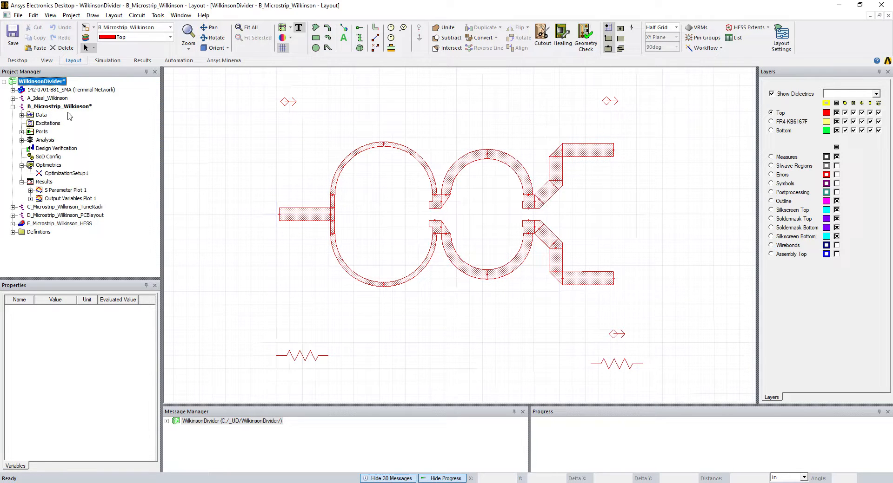
Open the D_Microstrip_Wilkinson_PCBlayout schematic and switch to its layout view
click(13, 106)
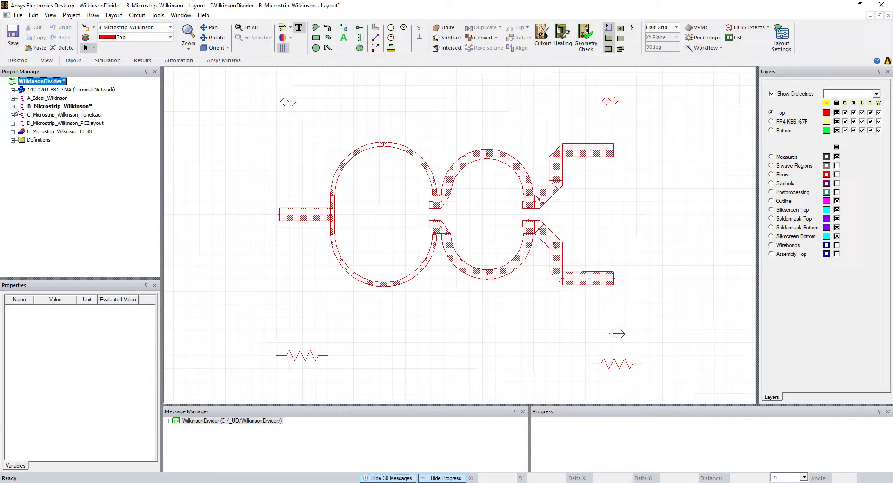
click(58, 123)
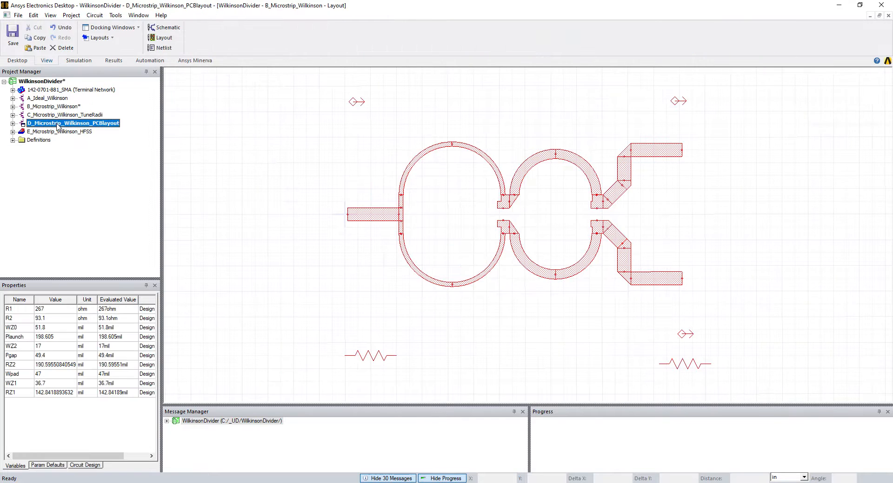
double_click(58, 124)
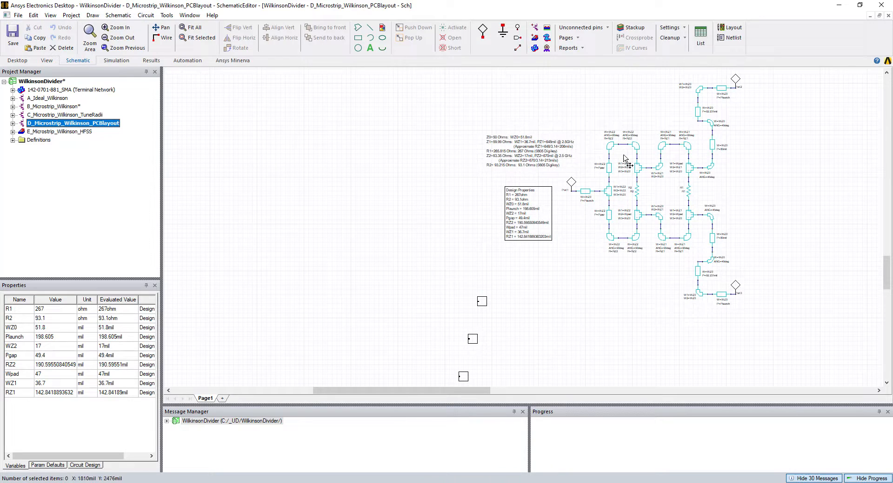
click(735, 27)
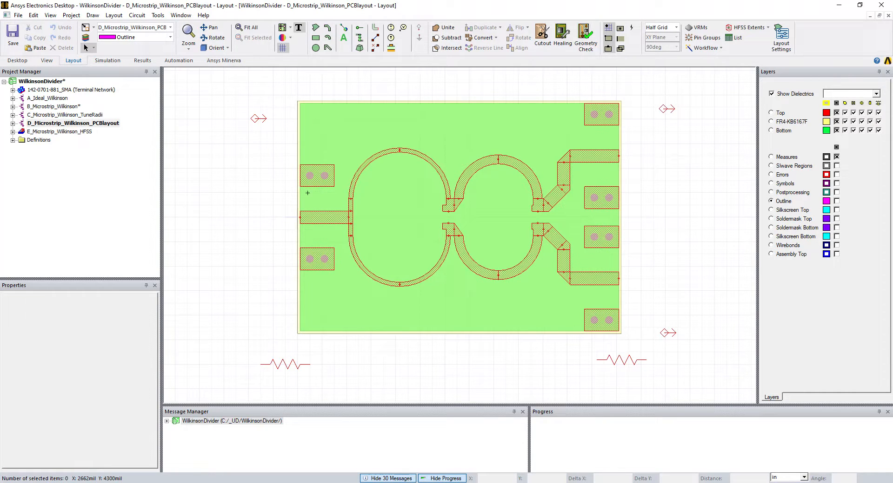
Inspect the footprint placement properties of the input launch line in the D_Microstrip_Wilkinson_PCBlayout layout
scroll(298, 222, up, 5)
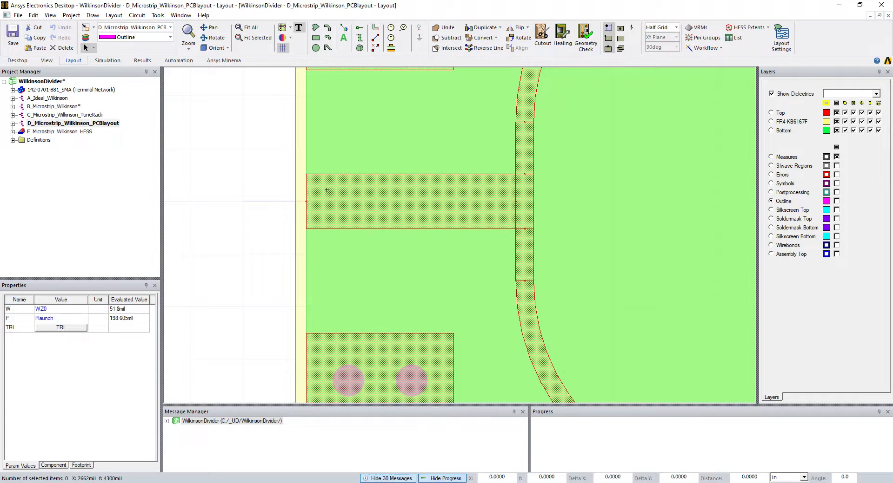
click(83, 464)
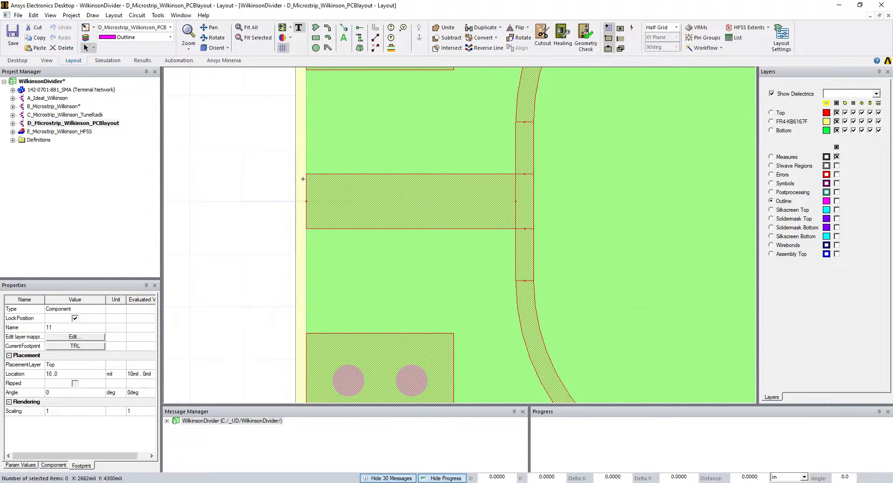
scroll(302, 179, down, 10)
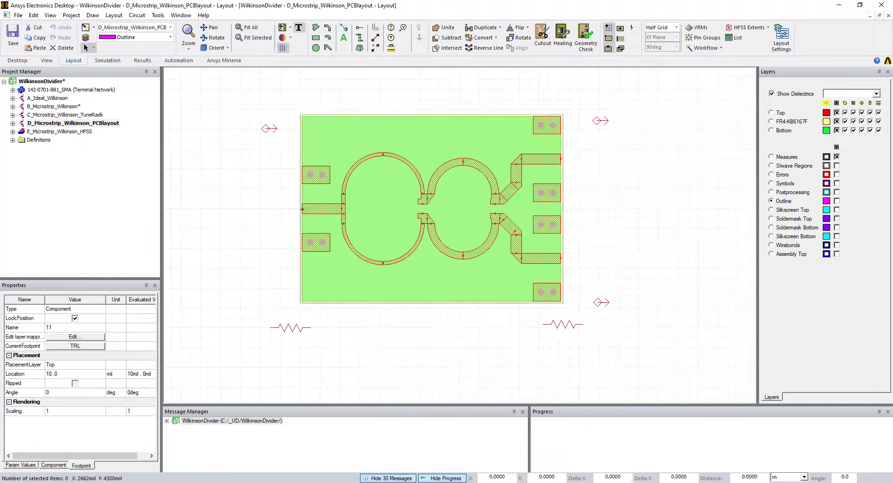
click(292, 212)
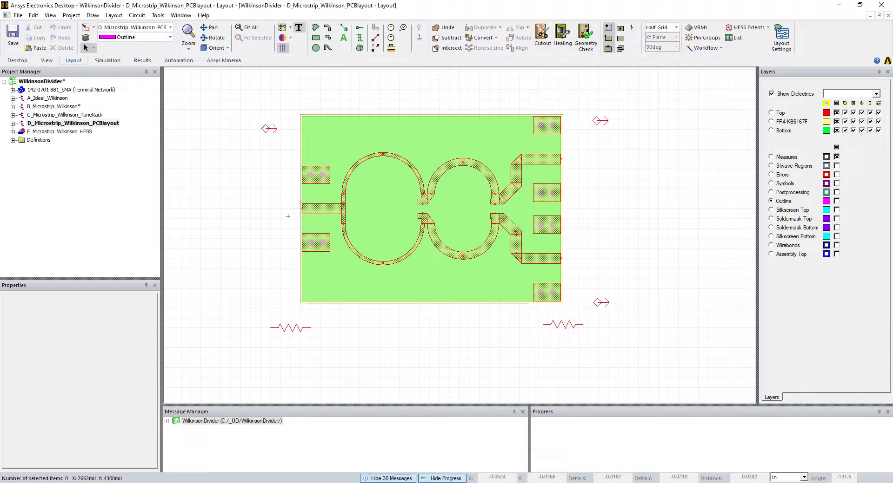
Compare the footprint position and lock settings of the two output launch lines with those of the input line
click(288, 215)
click(263, 215)
click(550, 160)
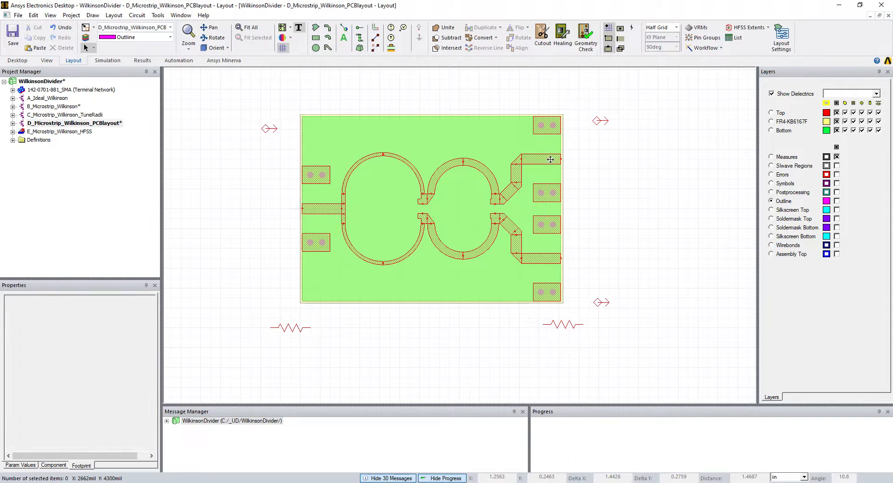
click(542, 261)
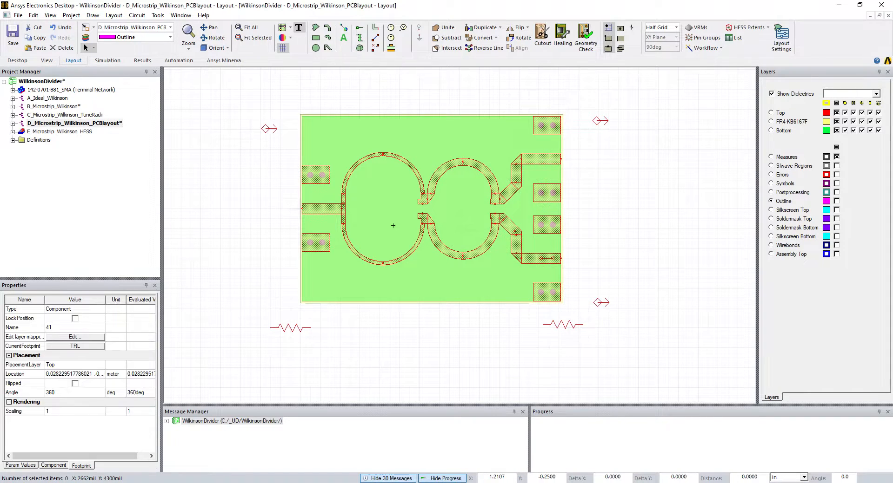
click(331, 210)
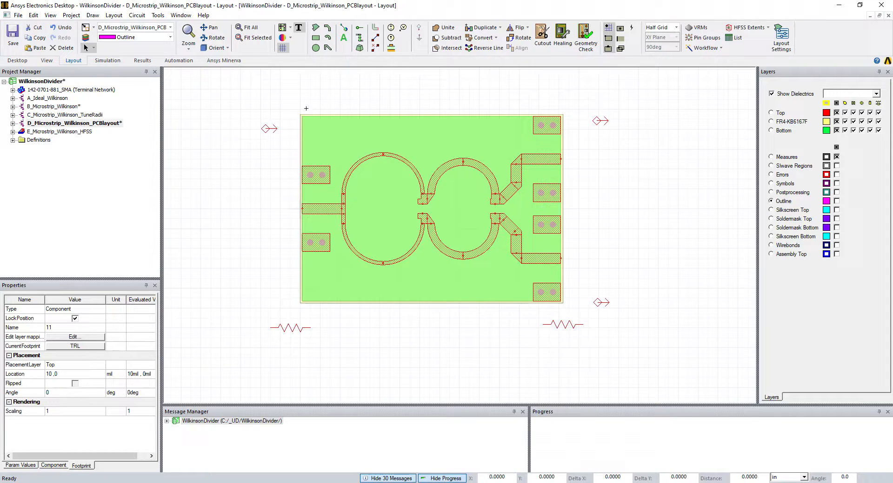
Return to the D_Microstrip_Wilkinson_PCBlayout schematic and inspect the parameters of the launch line at Port1
click(47, 61)
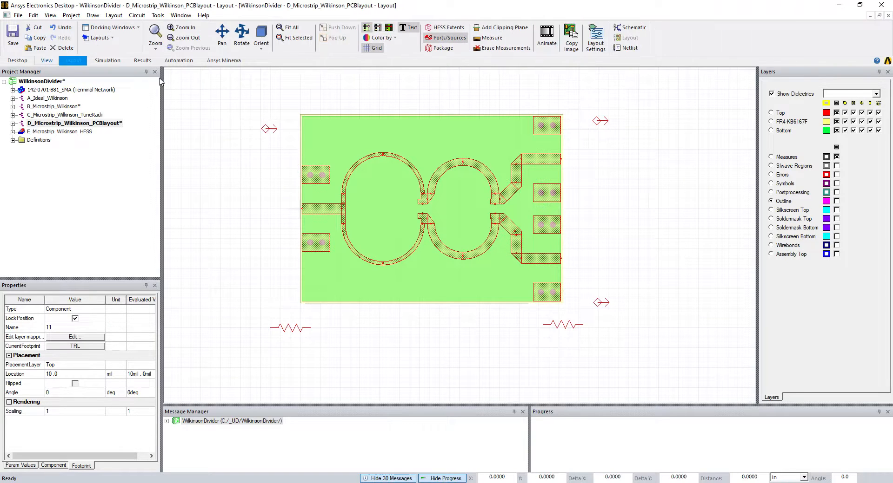
click(633, 28)
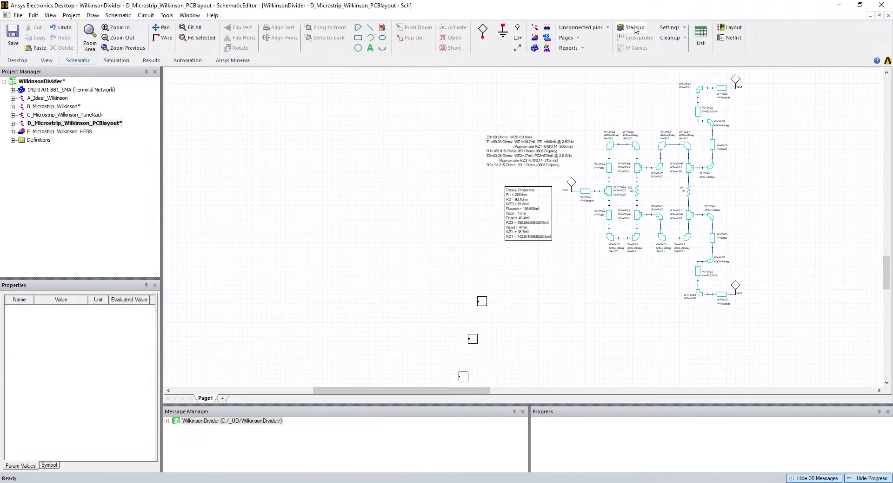
scroll(708, 74, up, 2)
scroll(708, 73, up, 5)
scroll(553, 234, down, 8)
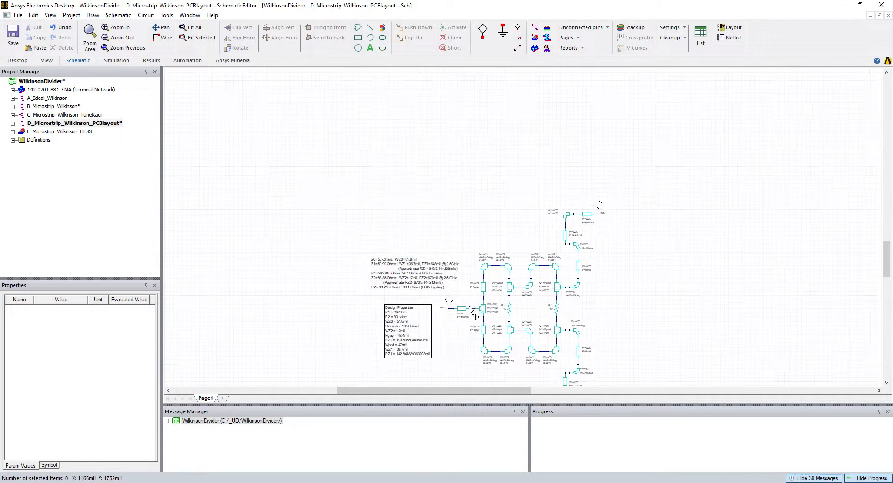
scroll(469, 309, up, 2)
click(463, 308)
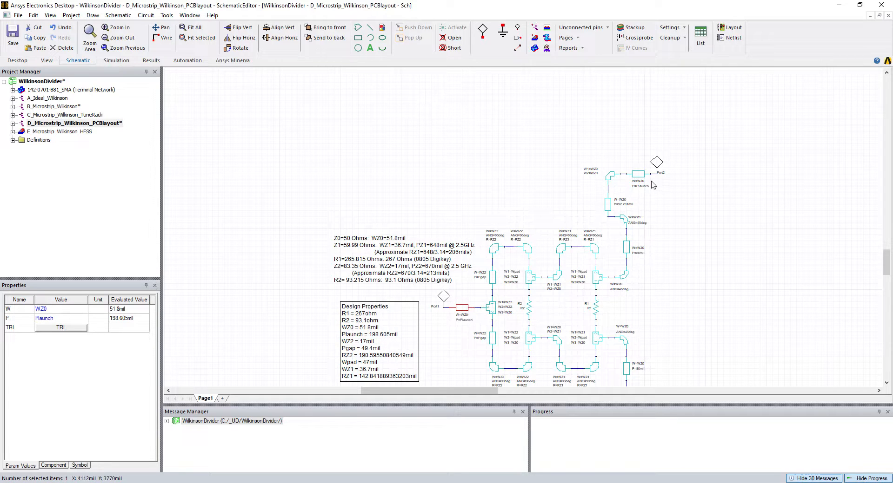
click(667, 245)
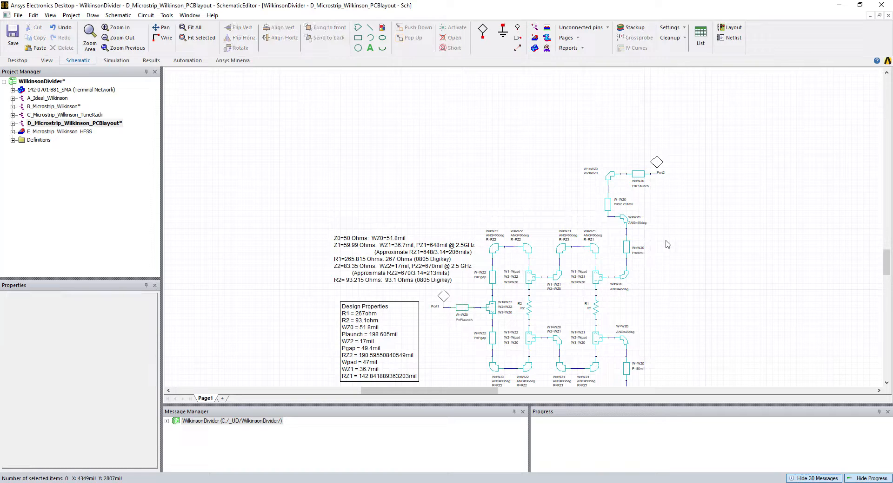
Examine the width and length parameters of the vertical transmission line below the Port2 launch corner
click(613, 204)
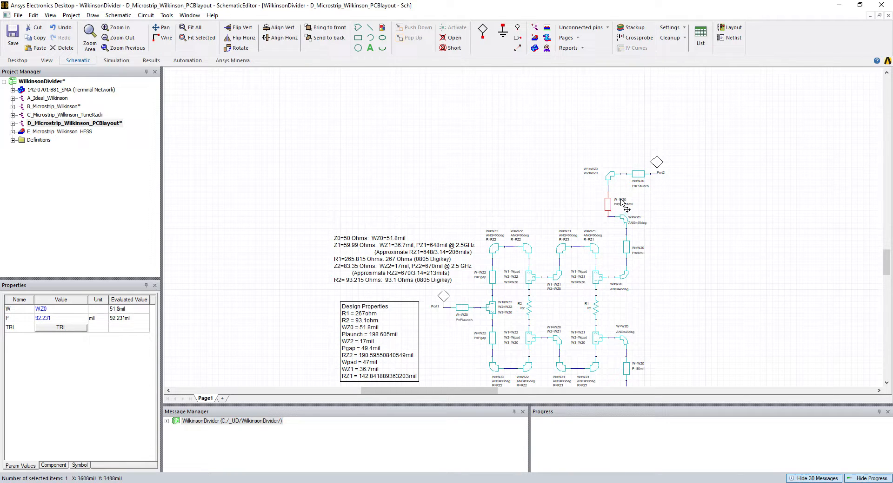
scroll(622, 205, up, 5)
scroll(621, 205, down, 3)
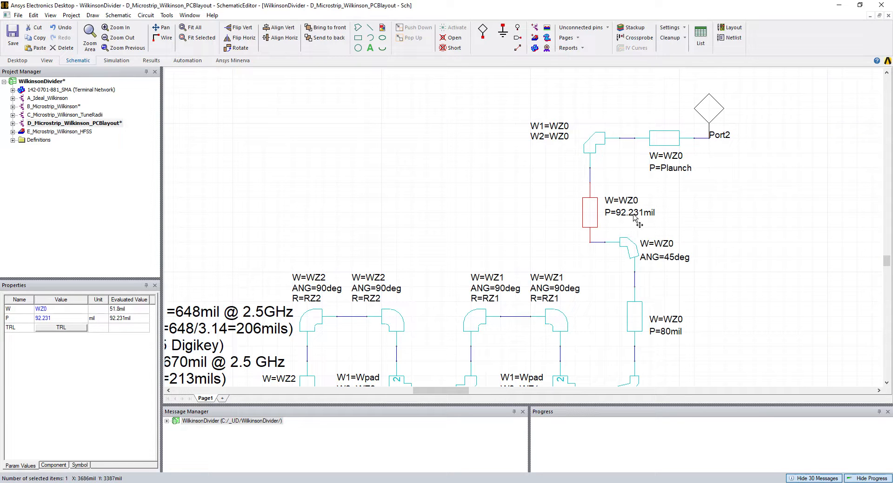
Return to the D_Microstrip_Wilkinson_PCBlayout layout and inspect the footprint placement of the two vertical output line segments
scroll(613, 214, down, 5)
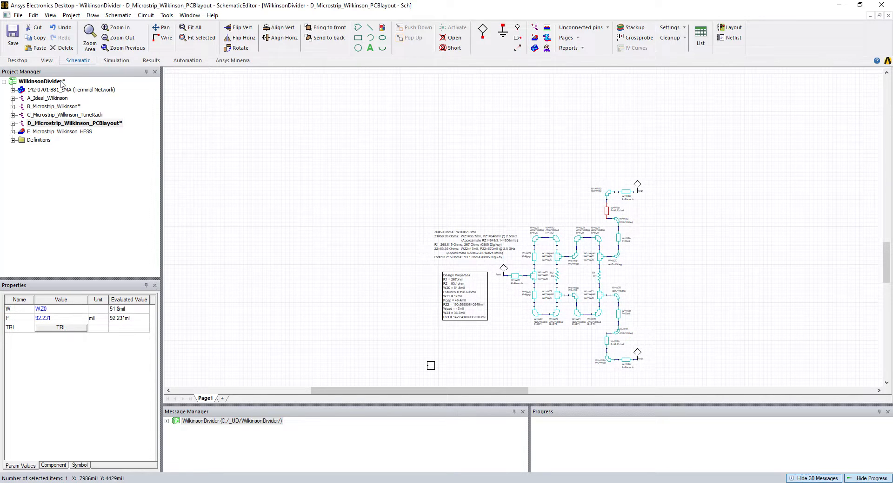
click(46, 60)
click(367, 39)
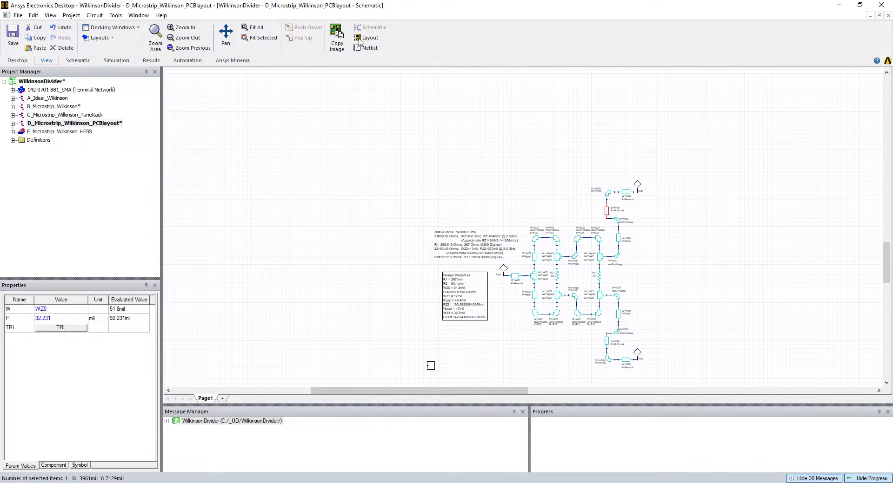
scroll(590, 154, up, 2)
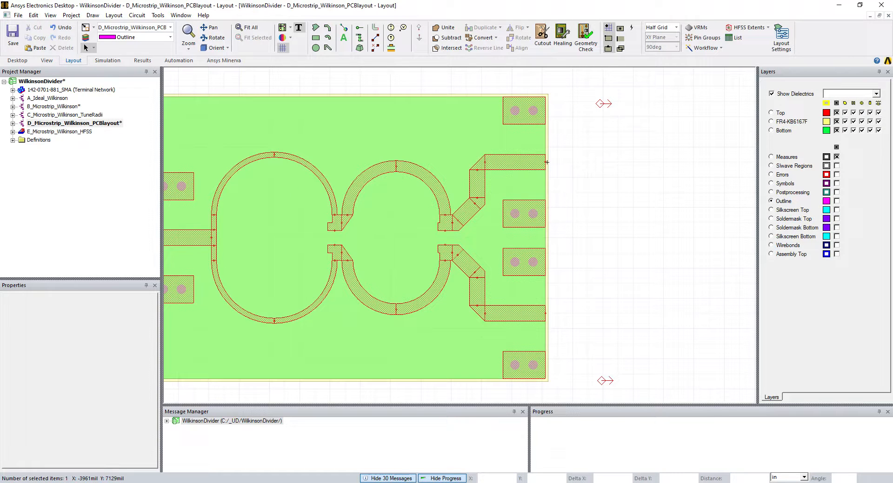
click(476, 183)
click(477, 184)
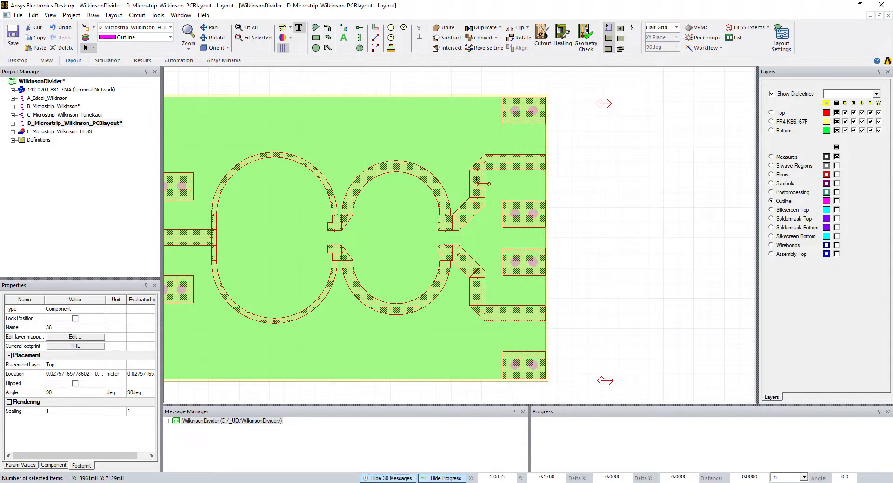
click(476, 292)
scroll(568, 254, down, 2)
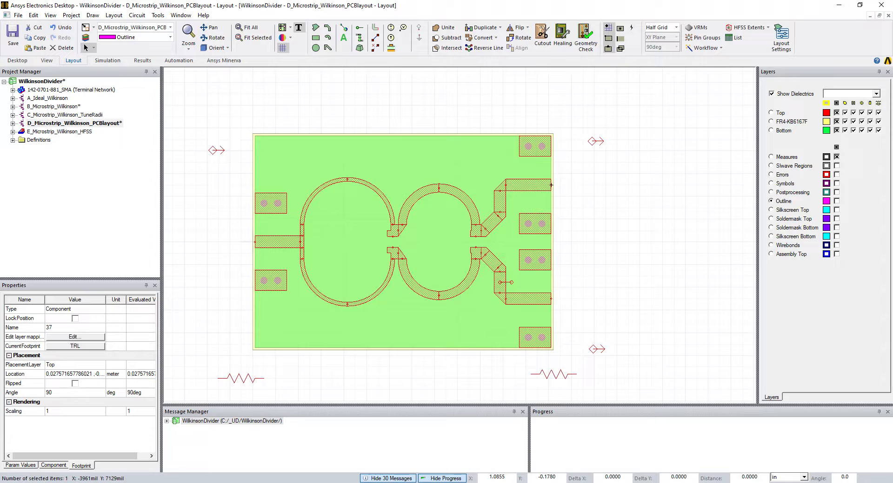
Compare the footprint placement of the input launch line with the lower vertical segment and check the upper output line's end
click(279, 243)
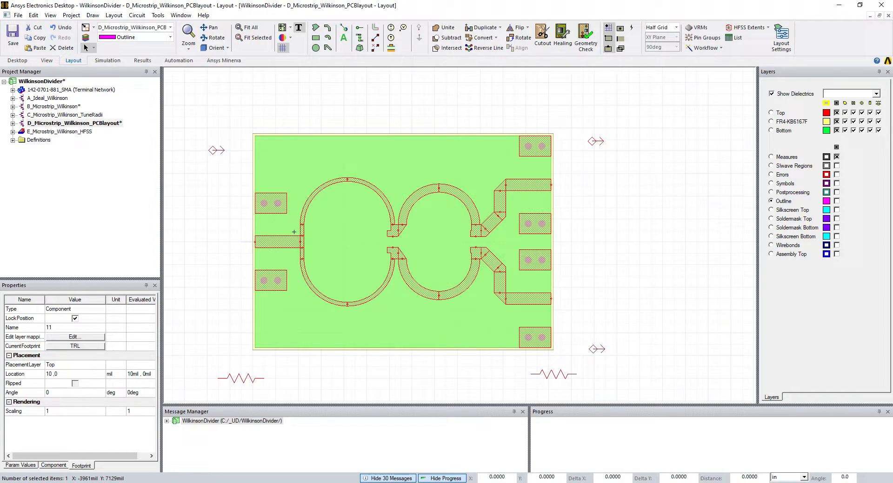
click(497, 203)
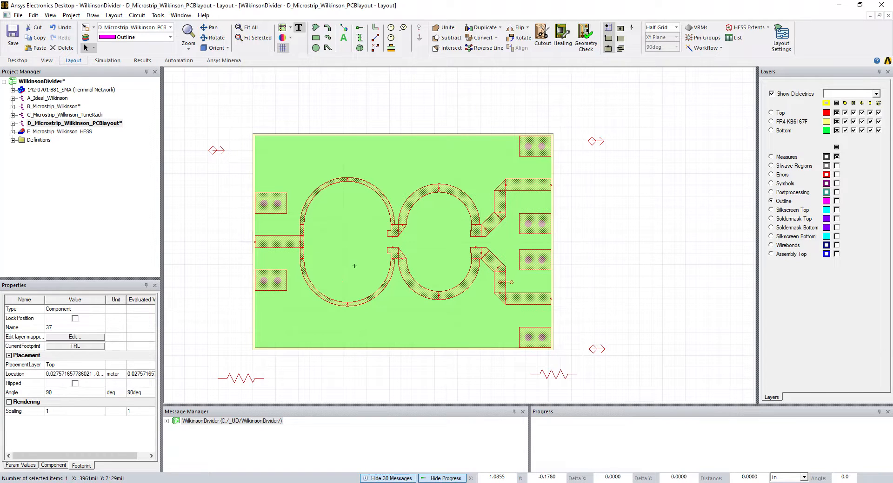
click(583, 286)
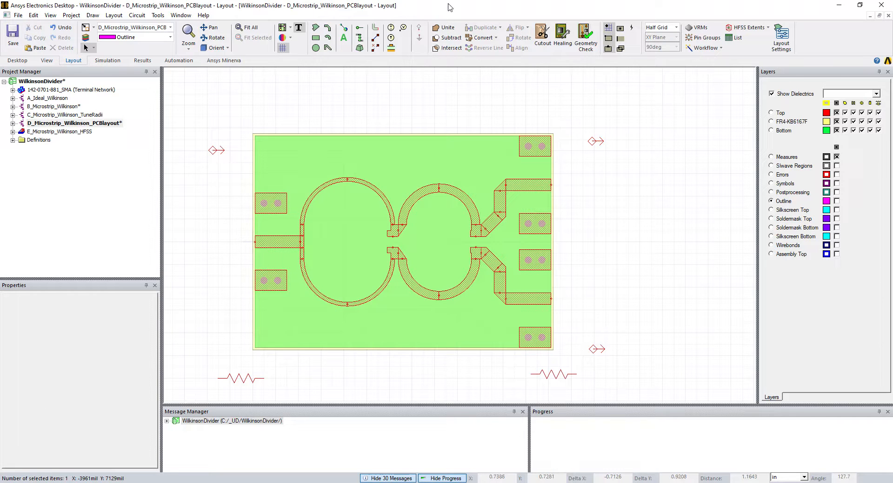
click(113, 15)
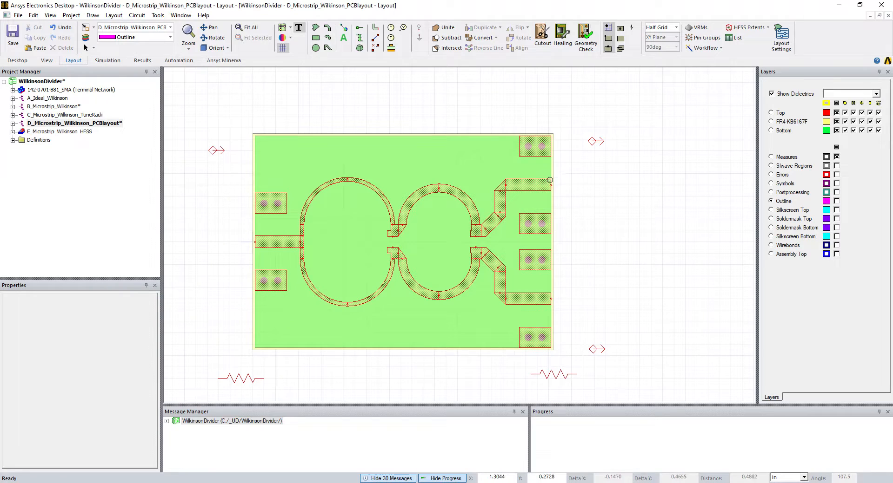
key(Escape)
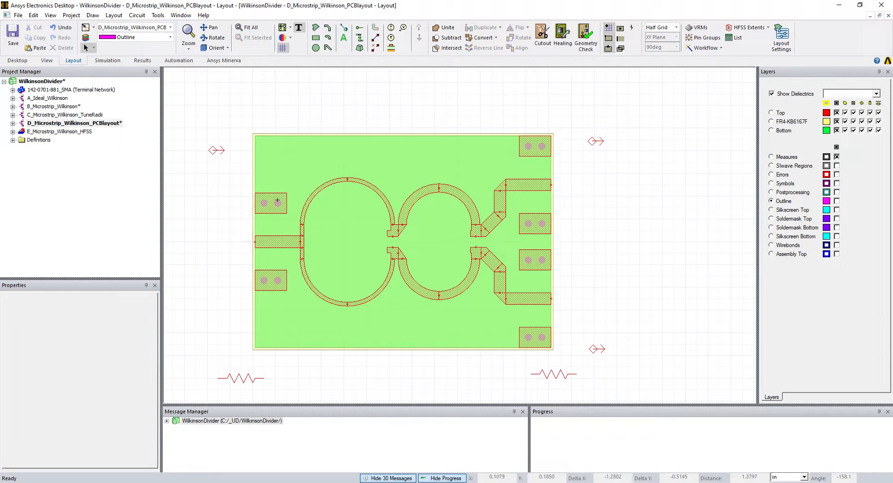
Delete the GroundPads components at the input launch line and at both output launch lines
click(272, 202)
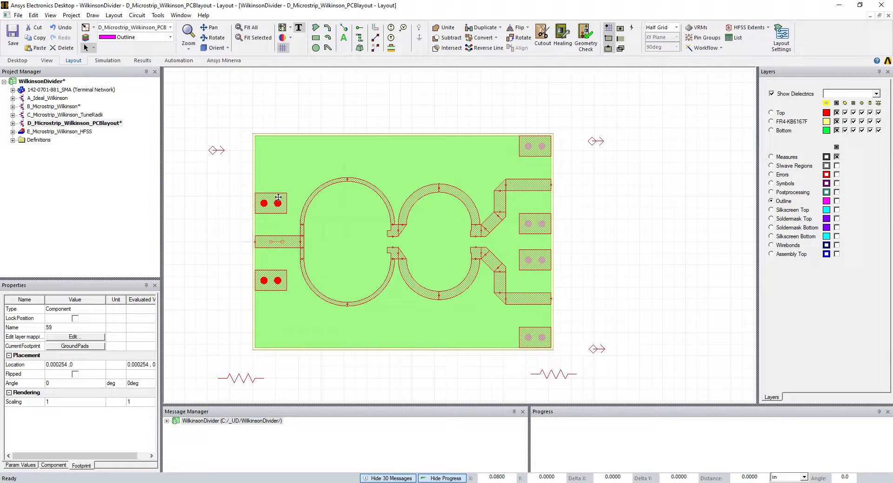
click(535, 222)
click(530, 194)
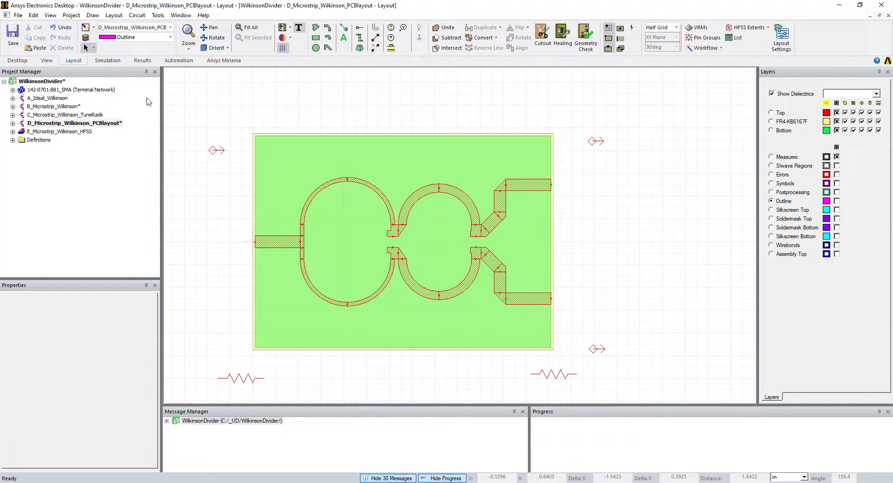
Show the component libraries in place of the layer list and expand ConnectorLib under Personal Libraries
click(50, 15)
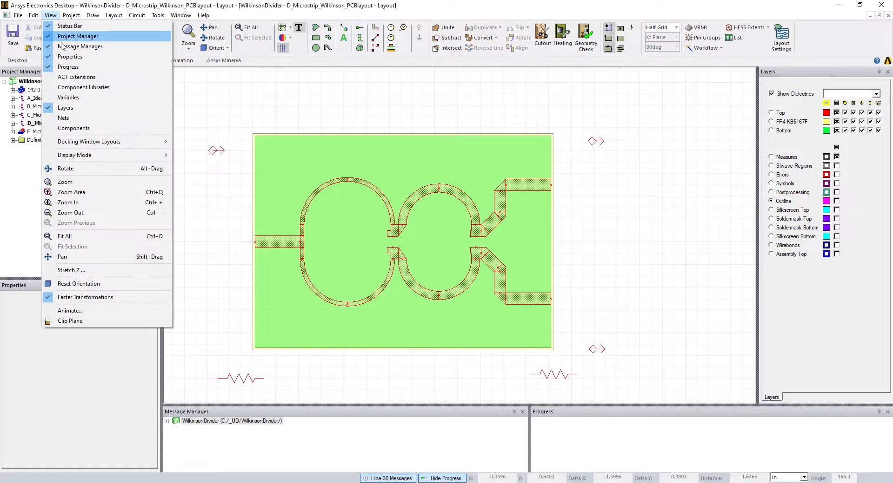
click(69, 91)
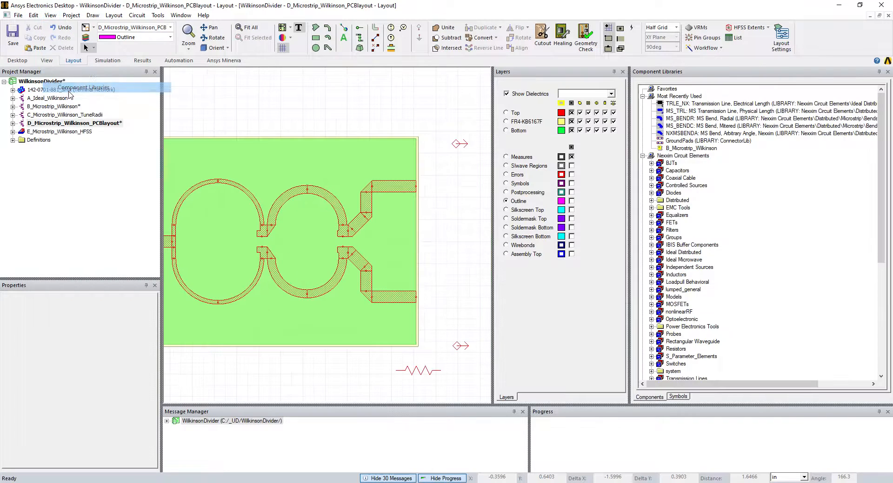
click(623, 72)
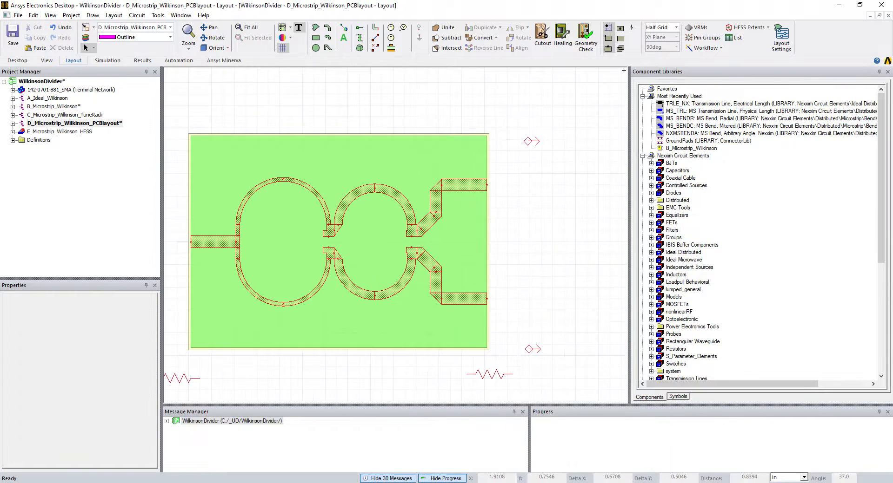
click(642, 155)
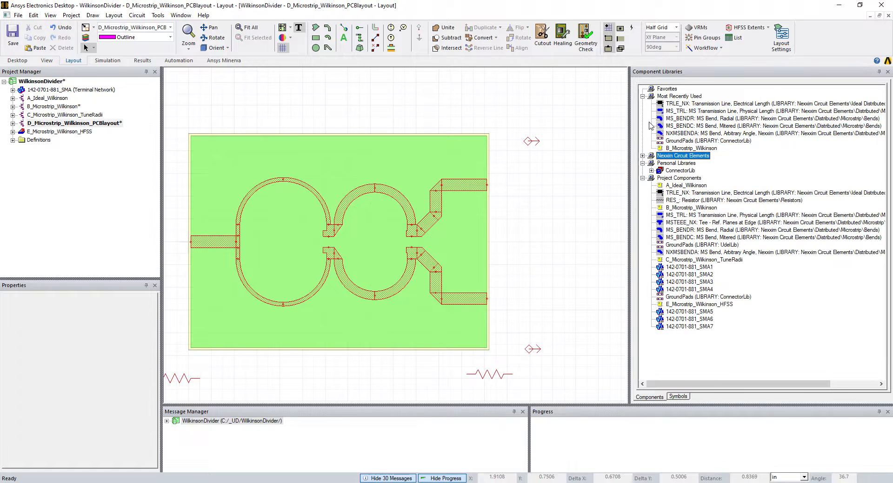
click(643, 96)
click(642, 126)
click(652, 119)
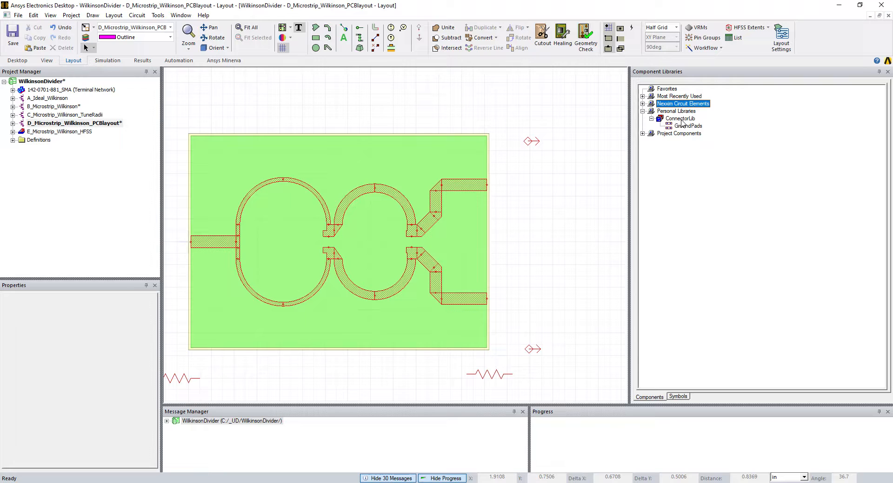
Place a GroundPads component from ConnectorLib, snapped to the board-edge end of the input launch line
mouse_move(688, 128)
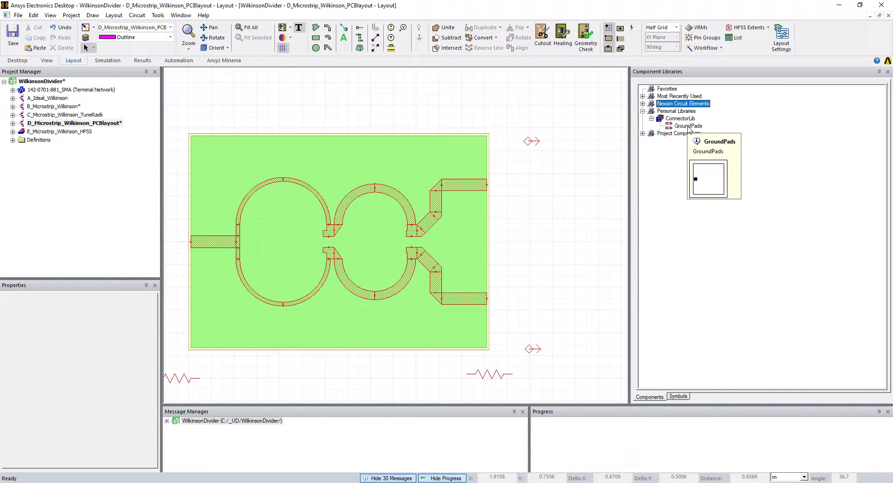
drag(689, 129, 267, 233)
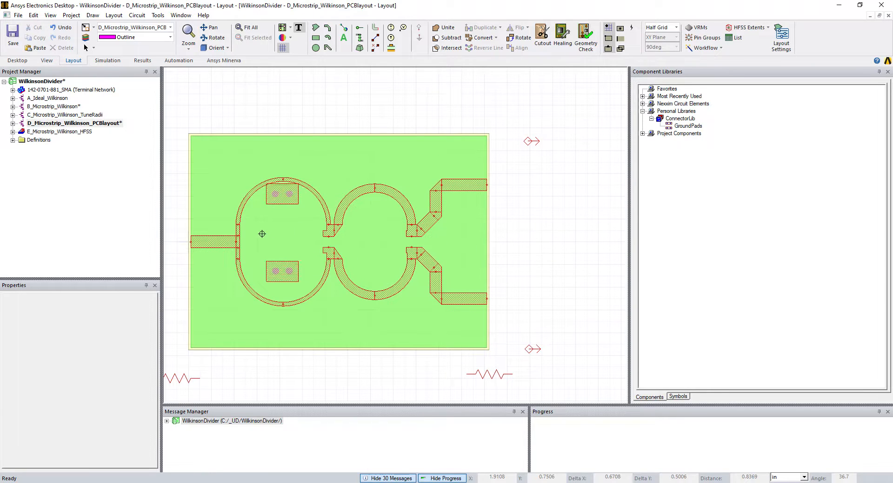
scroll(188, 242, up, 5)
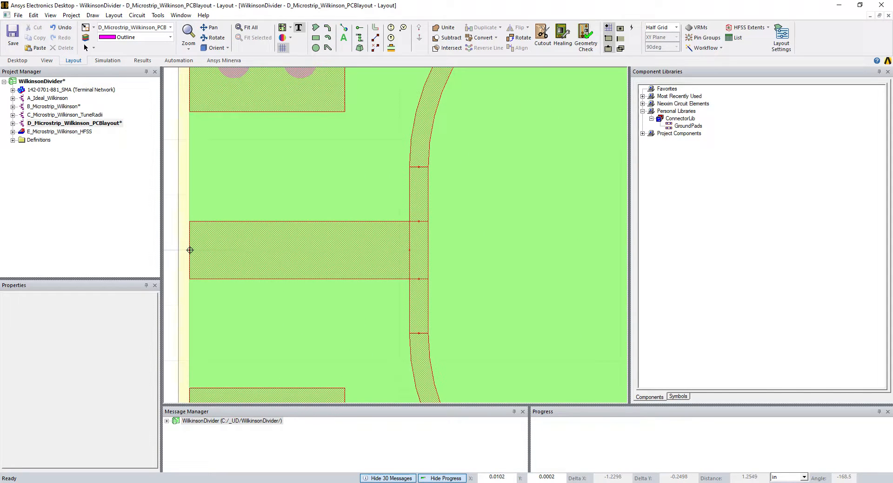
click(189, 250)
scroll(230, 242, down, 2)
scroll(229, 243, down, 3)
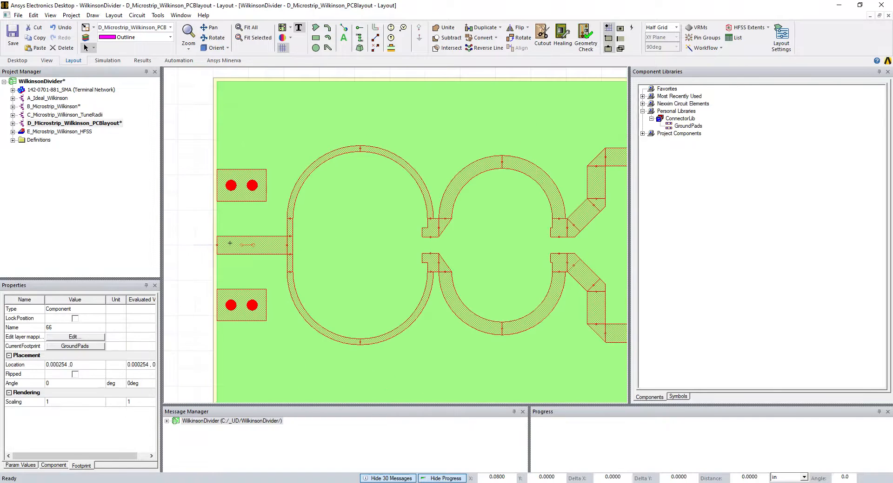
Place a second GroundPads component at the board-edge end of the upper output launch line, rotated 180 degrees
click(688, 126)
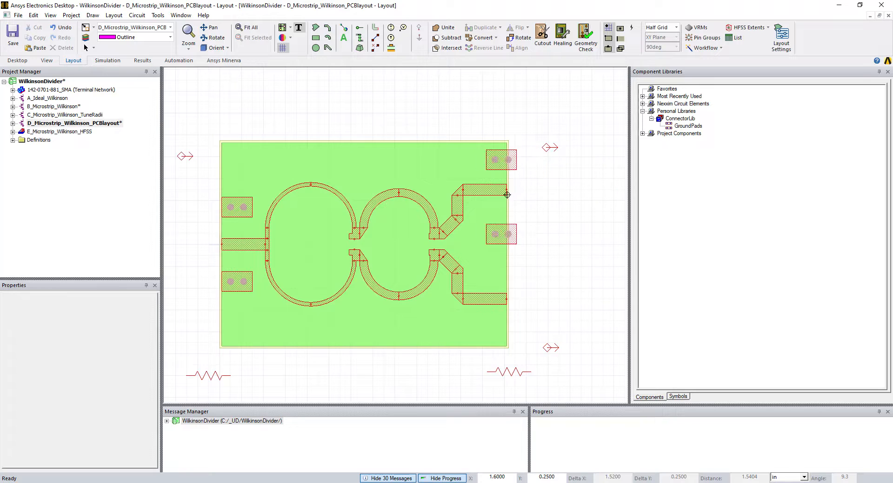
scroll(516, 197, up, 4)
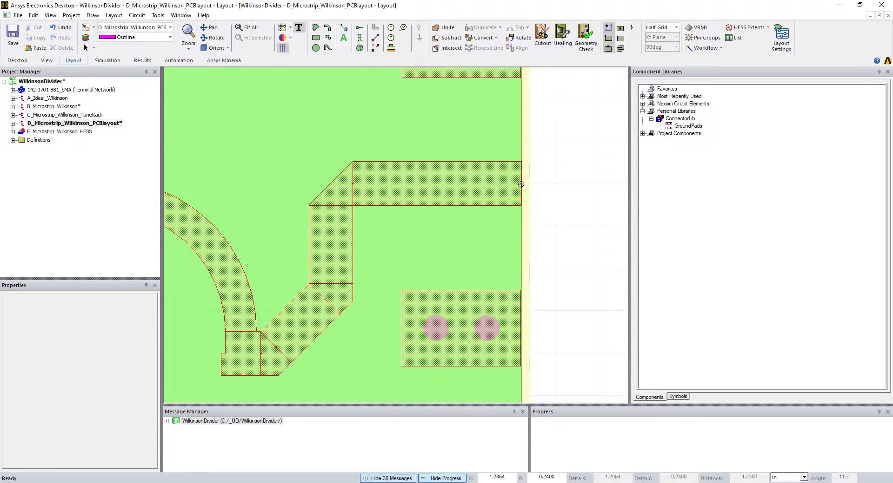
click(521, 185)
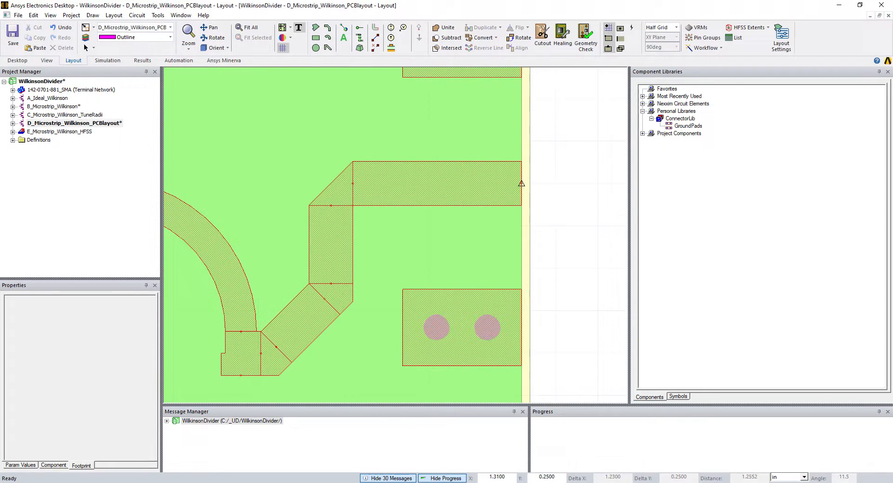
scroll(549, 201, down, 2)
scroll(549, 200, down, 3)
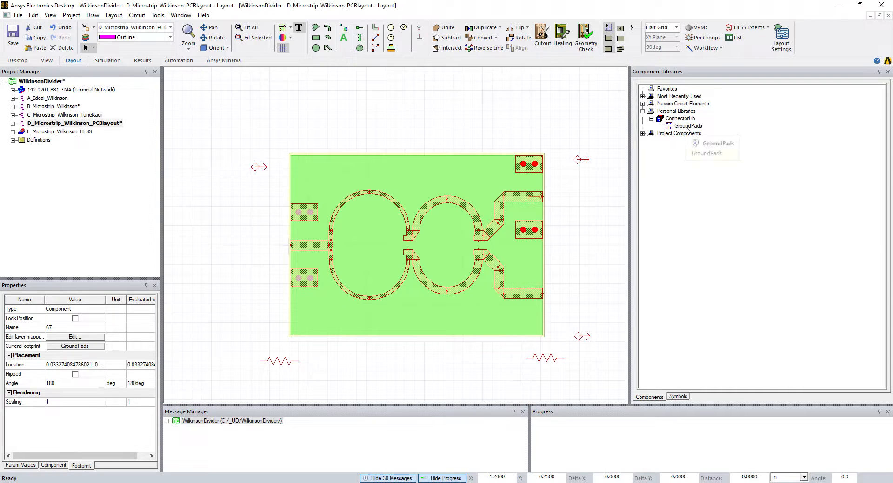
Place a third GroundPads component at the lower output launch line's end, rotated 180 degrees, and inspect the board's pads in 3D
click(687, 126)
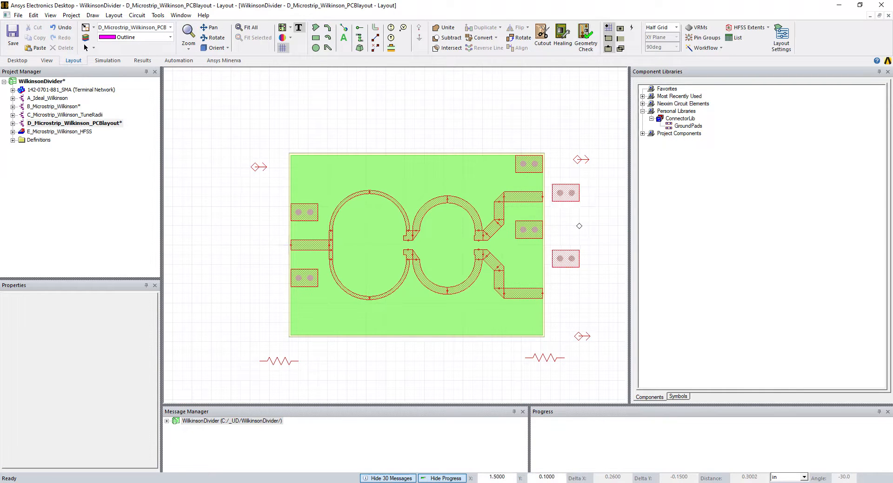
scroll(558, 270, up, 2)
scroll(538, 322, up, 2)
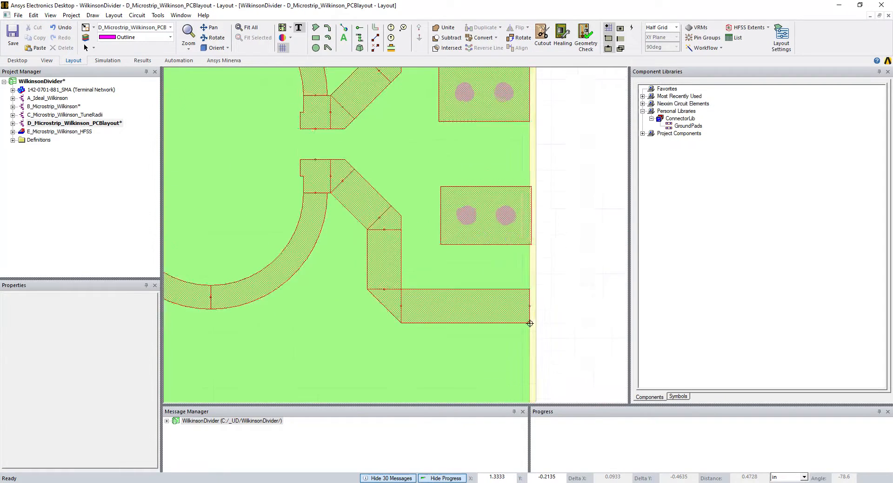
click(528, 305)
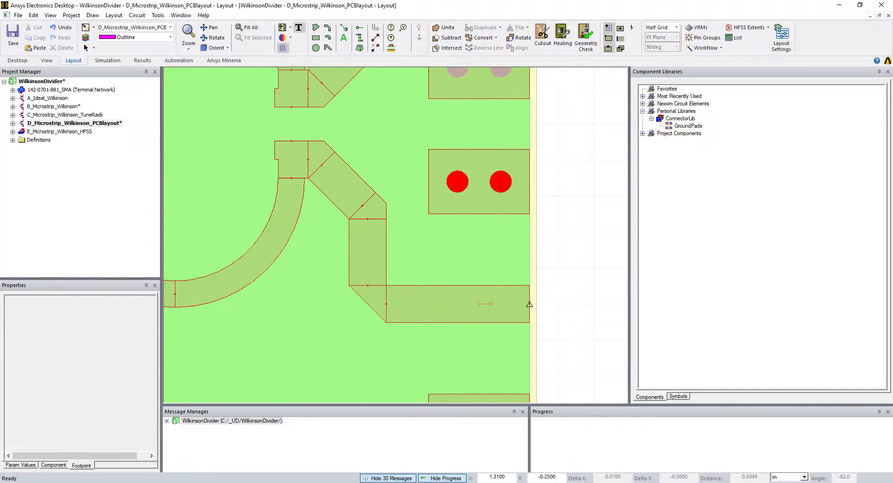
scroll(571, 291, down, 2)
scroll(572, 291, down, 2)
click(571, 291)
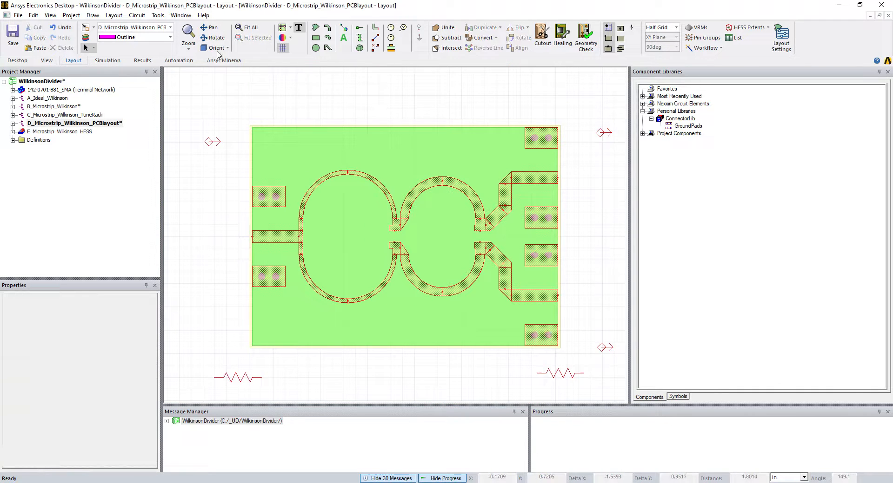
click(212, 37)
drag(399, 271, 471, 249)
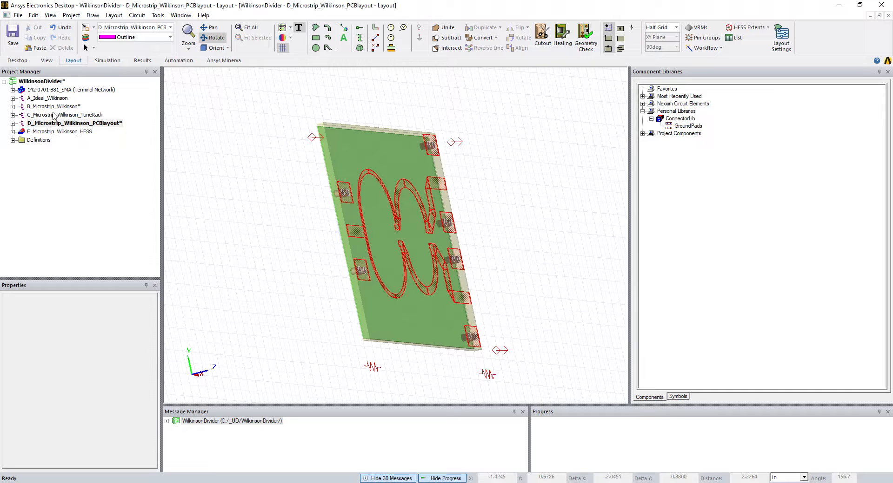
Insert a new HFSS 3D Layout design into the WilkinsonDivider project using the Oshpark_0p8mm_KB6167F technology
click(31, 83)
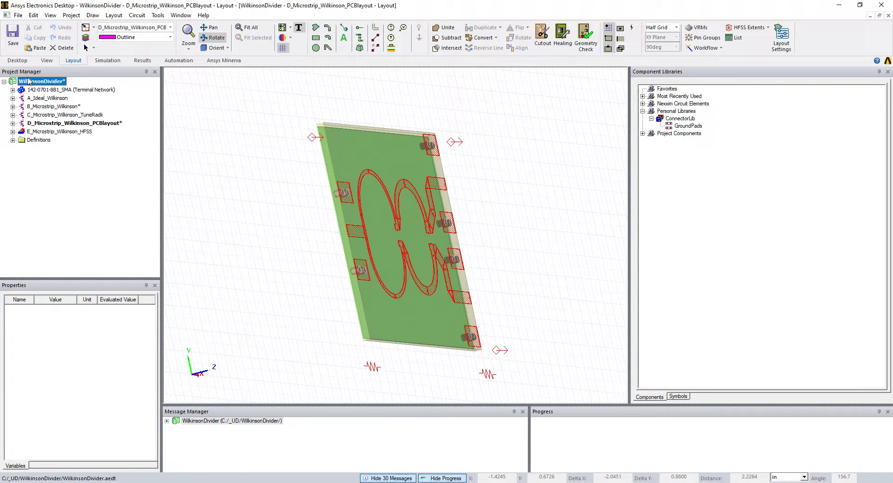
click(17, 61)
click(246, 46)
click(263, 70)
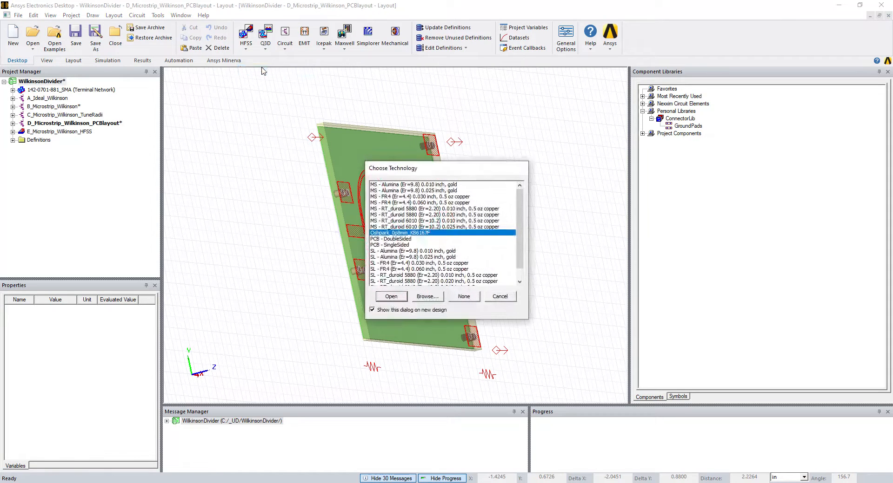
click(391, 296)
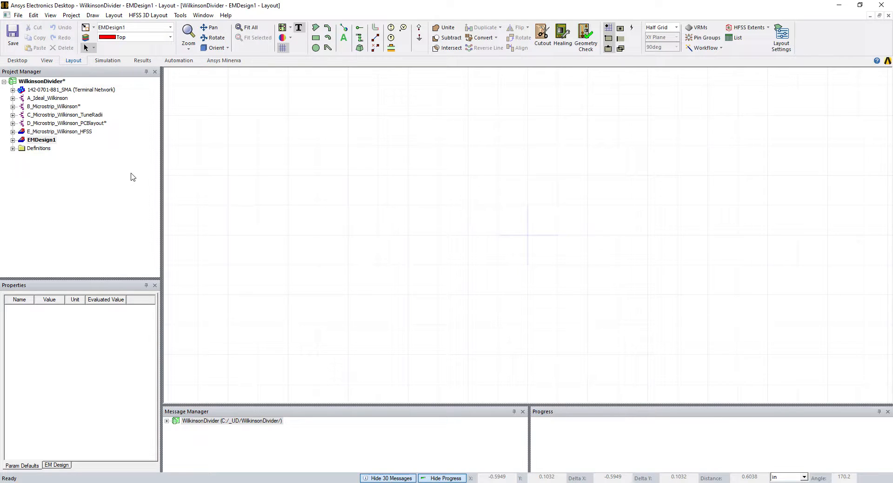
Choose the PlanarEMVia padstack from the via style definitions for the new layout design
click(114, 15)
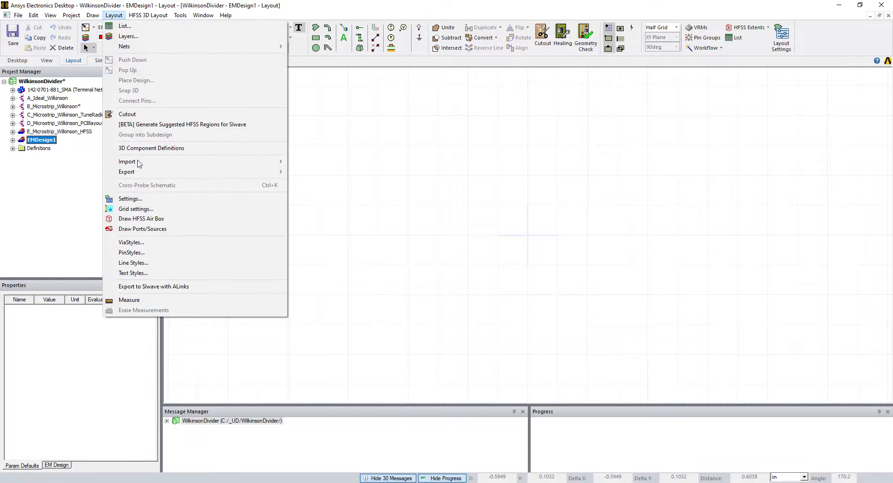
click(138, 243)
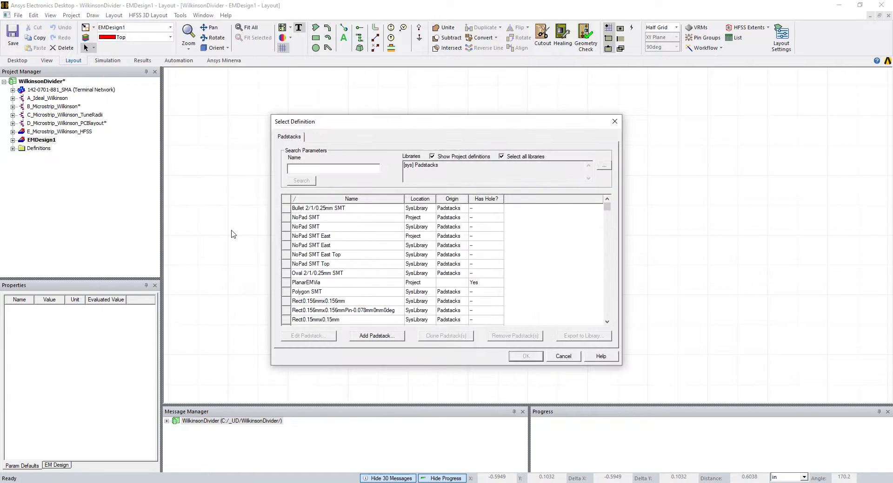
click(299, 284)
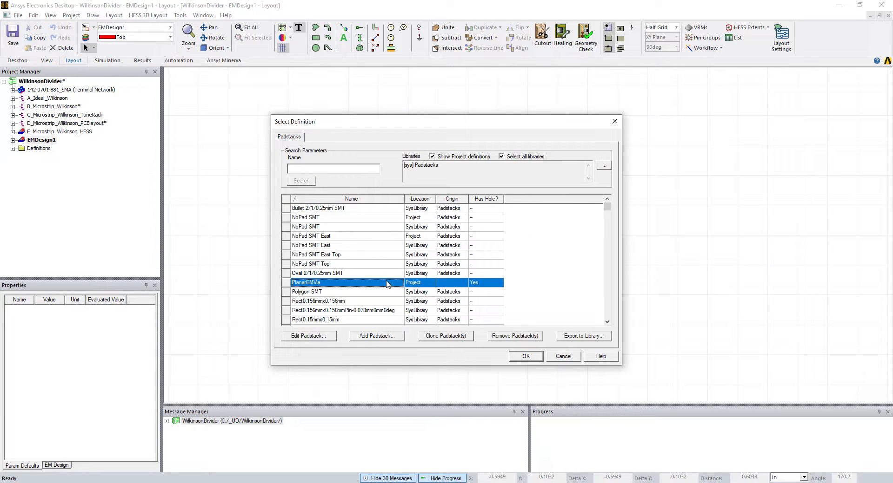
click(525, 356)
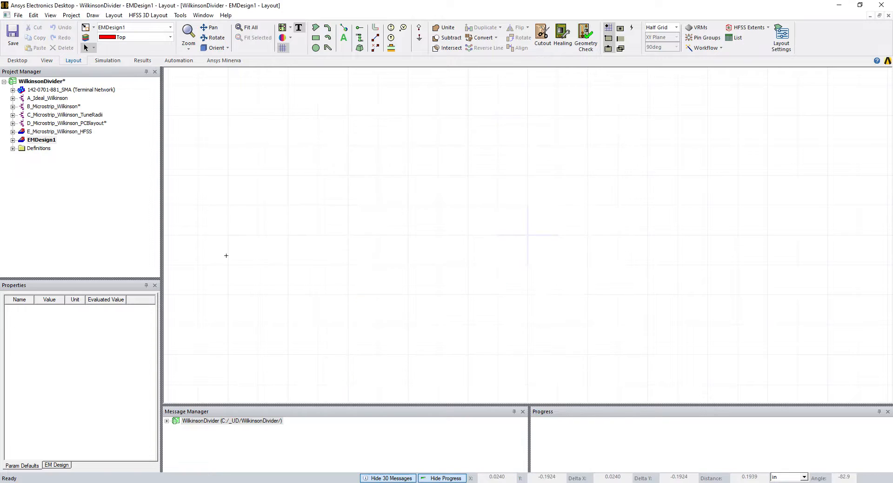
Delete the EMDesign1 design from the WilkinsonDivider project
right_click(35, 141)
click(59, 168)
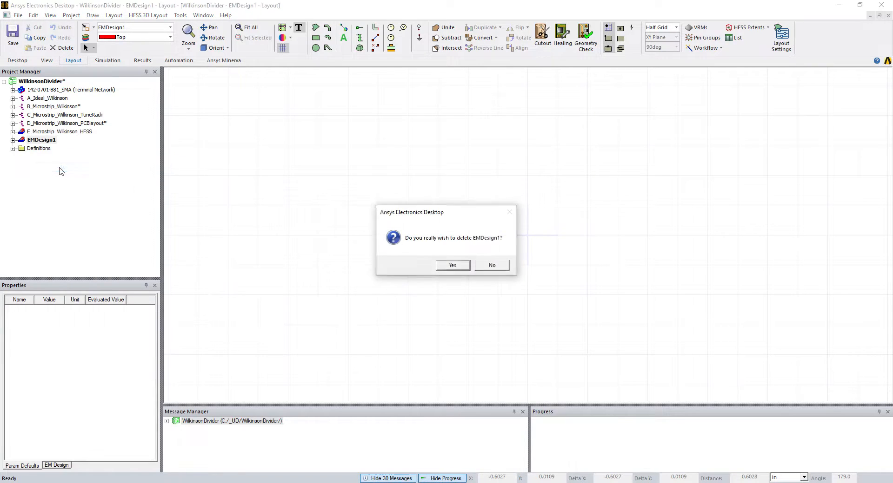
click(460, 267)
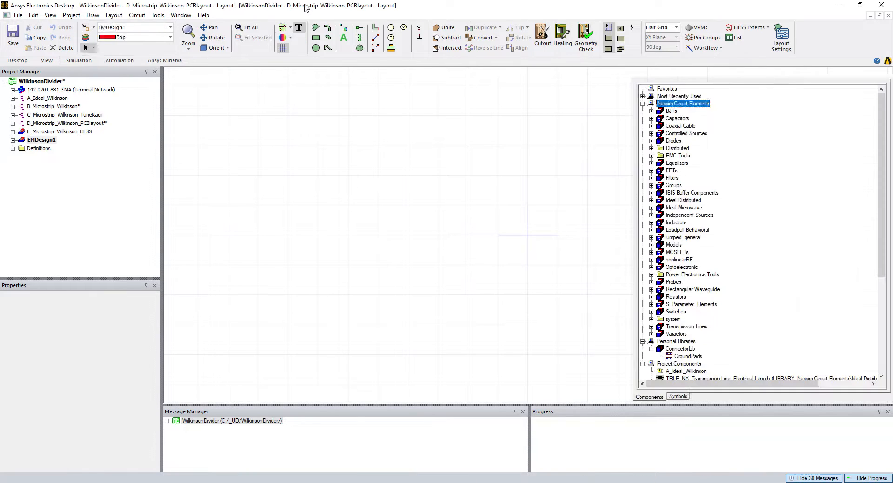
Close the Component Libraries pane of the PCB layout design and return the layout view to selection mode
drag(324, 206, 247, 203)
click(229, 50)
click(221, 58)
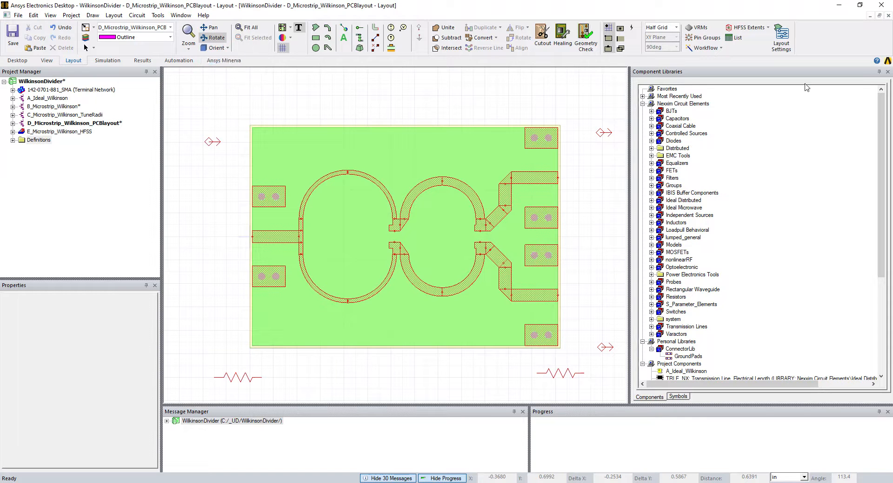
click(887, 72)
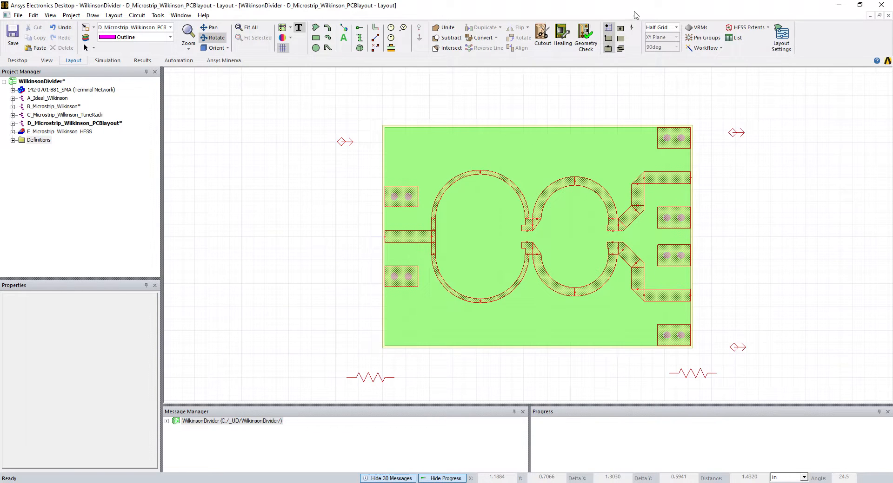
click(774, 123)
click(93, 48)
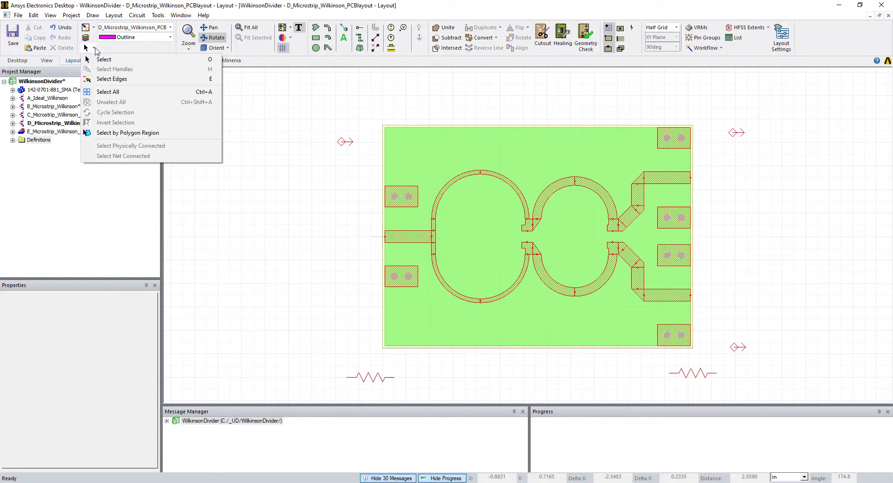
click(101, 59)
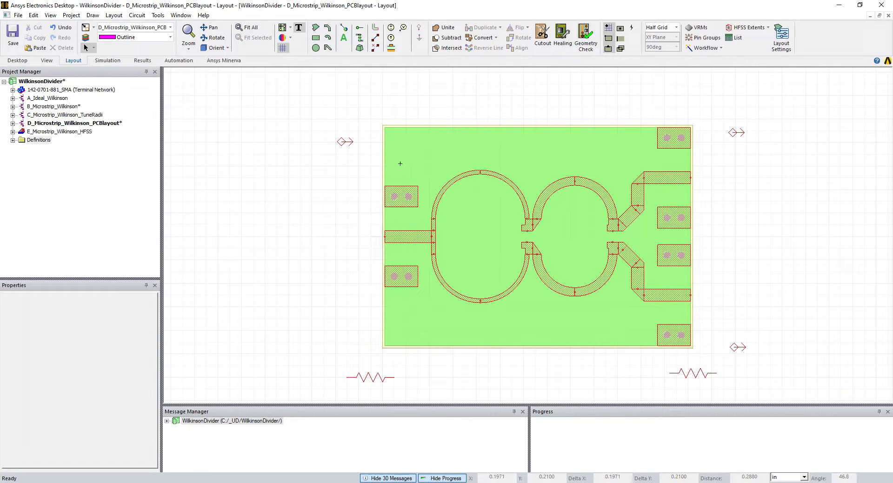
Display the Layers pane and hide the Bottom, FR4-KB6167F and Top layers of the layout
click(50, 15)
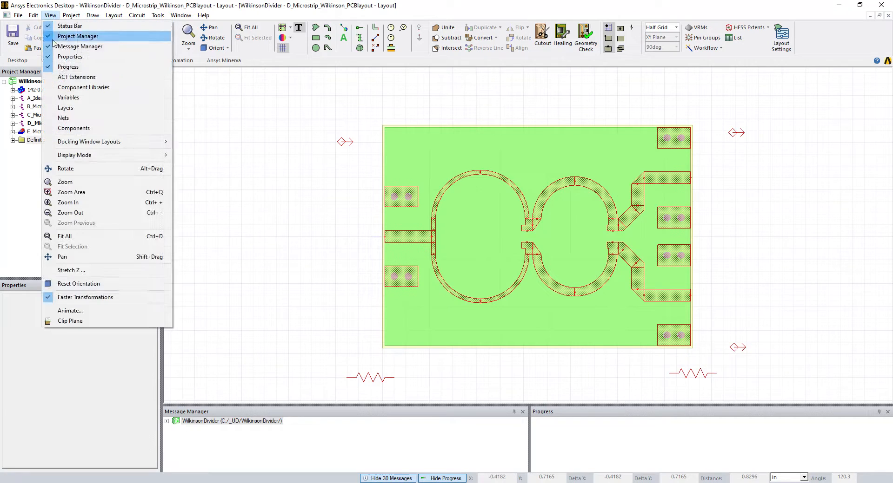
click(66, 108)
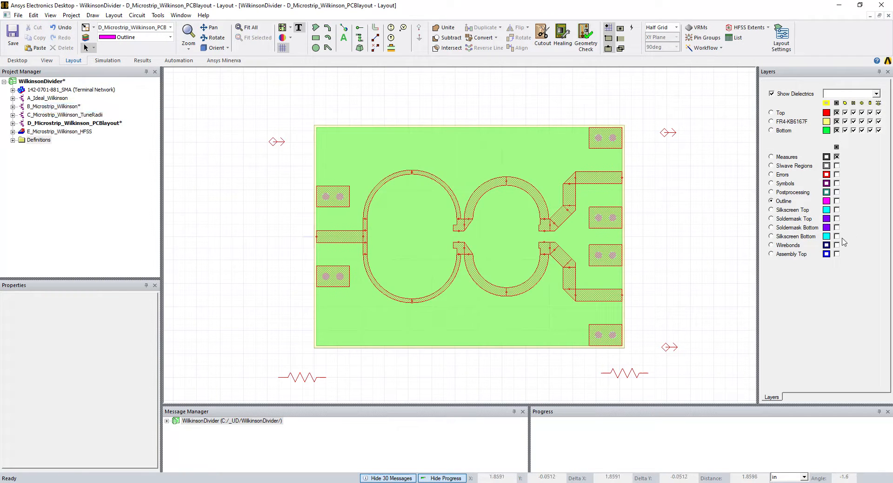
click(836, 130)
click(836, 121)
click(836, 113)
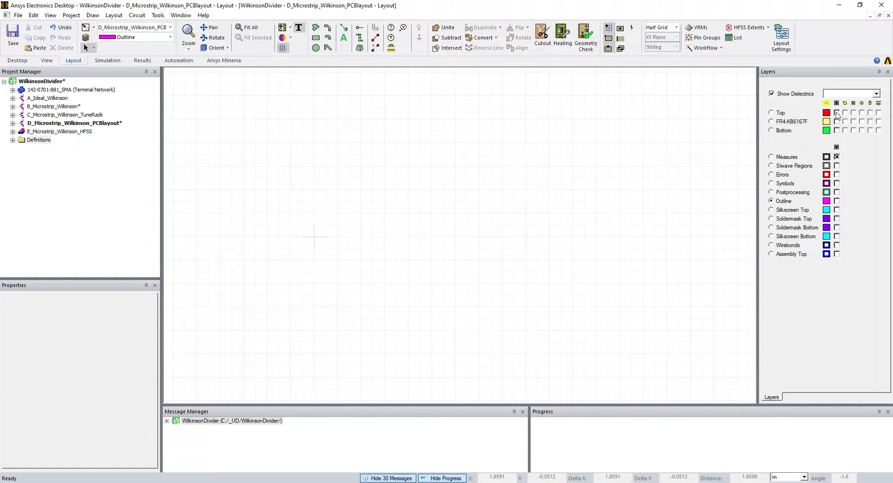
Make the Top, FR4-KB6167F and Bottom layers visible again, one after another
click(836, 113)
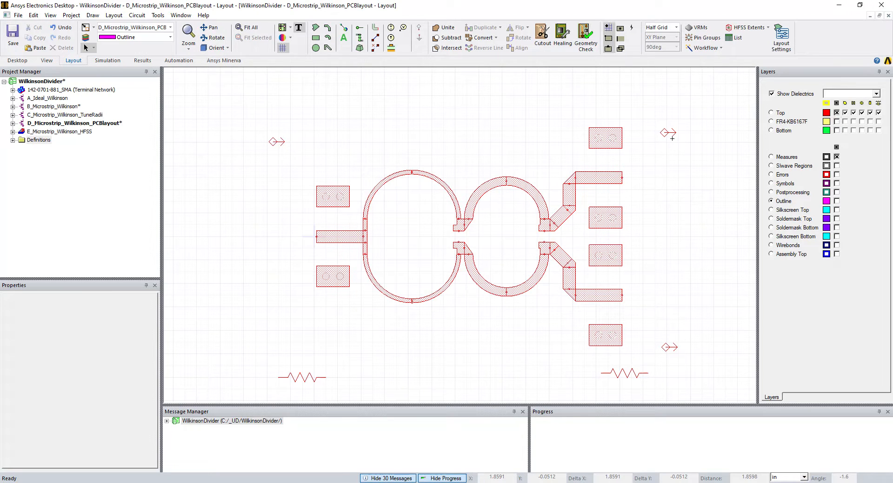
click(837, 122)
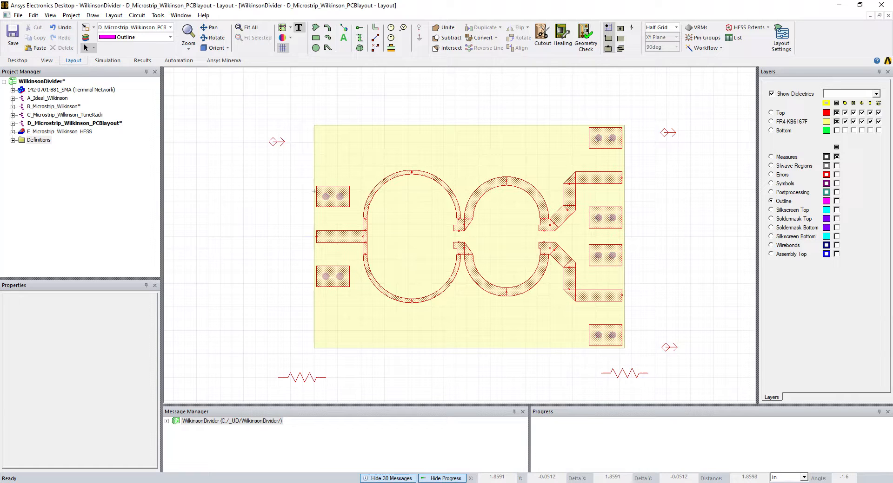
click(837, 130)
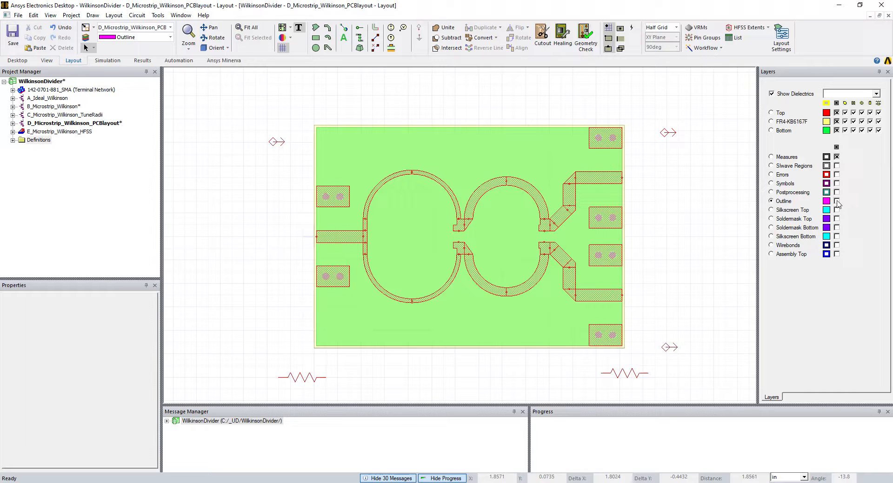
Show the Outline layer with FR4-KB6167F and Bottom hidden, and examine the board outline line's properties and corner points
click(836, 122)
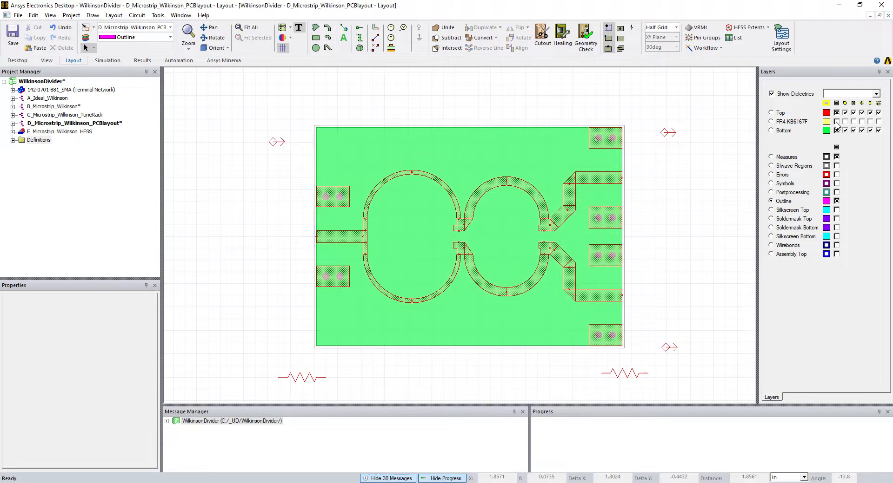
click(835, 130)
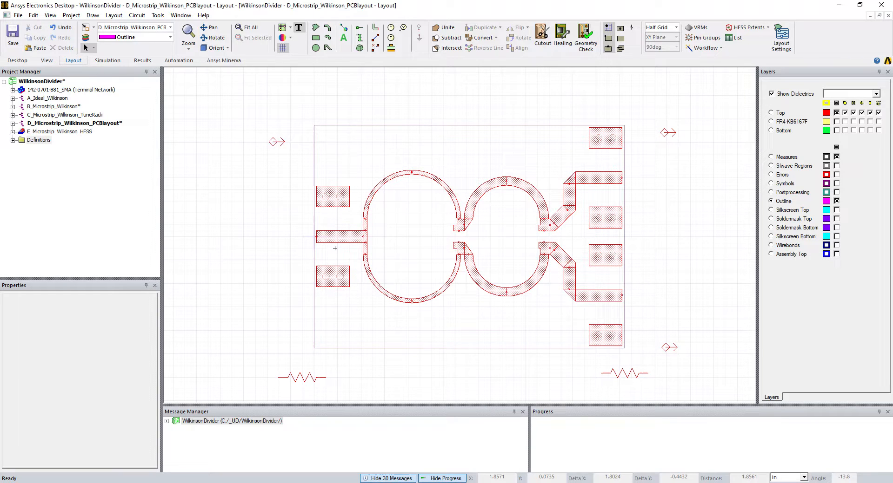
click(314, 170)
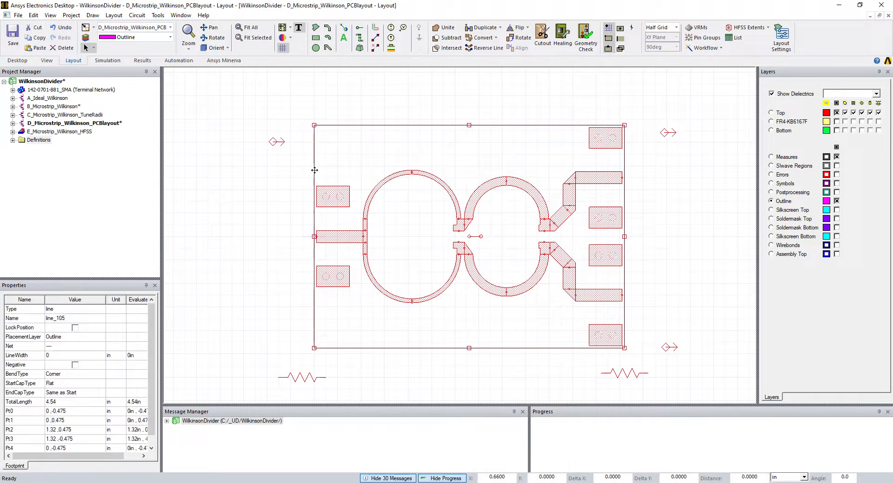
scroll(154, 358, down, 1)
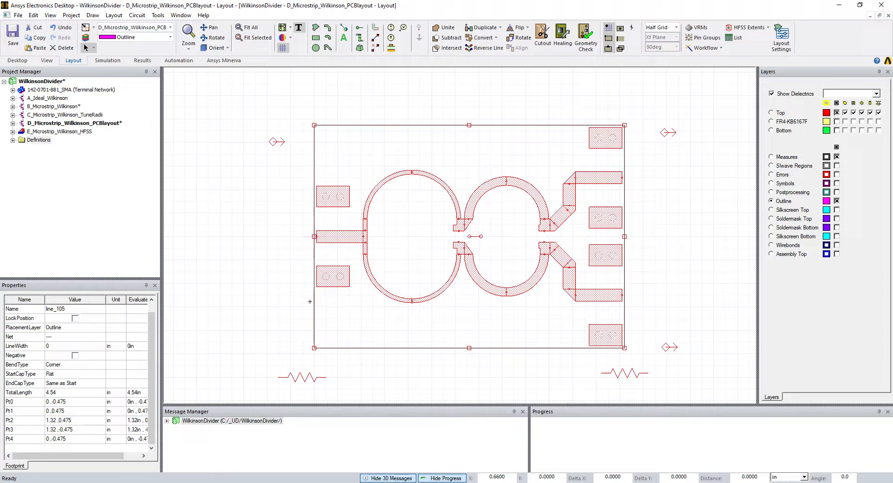
Draw a four-segment line around the board on the Outline layer, from (-0.1, -0.5) to (-0.05, -0.5) in
click(327, 27)
click(291, 353)
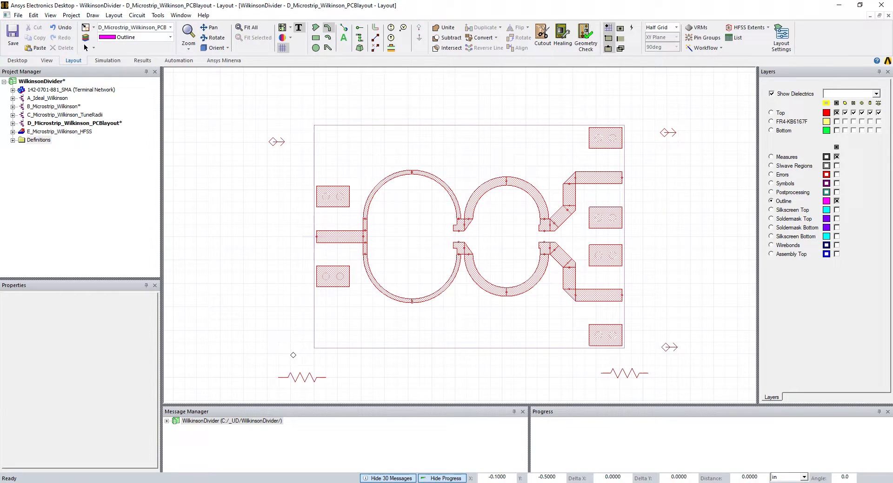
click(291, 107)
click(631, 107)
click(643, 354)
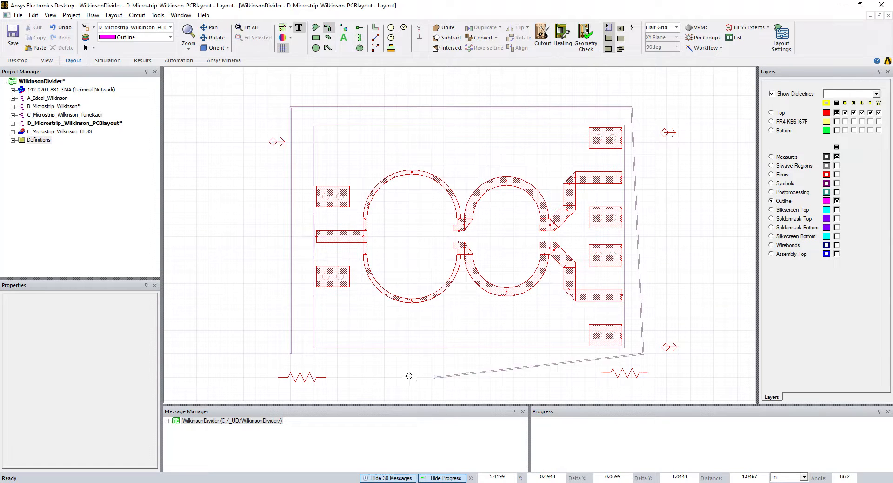
click(303, 355)
right_click(305, 362)
click(313, 364)
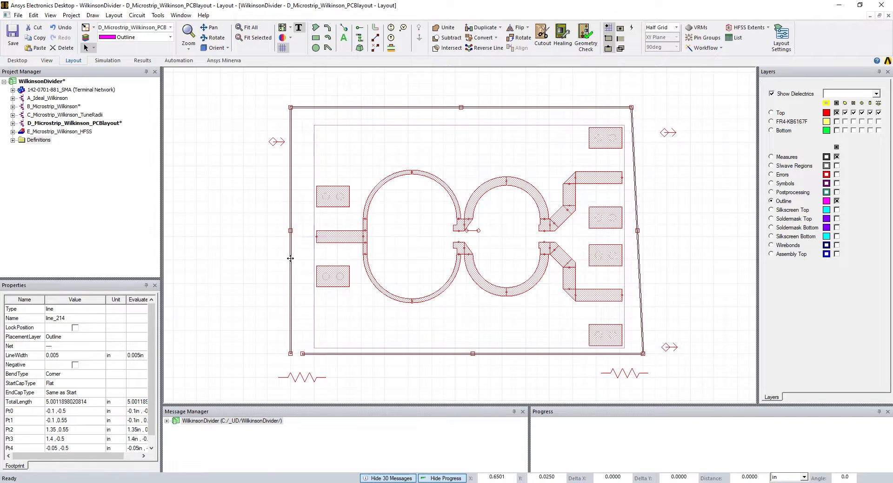
Set the line width of the newly drawn outer line to 0
click(67, 355)
text(0)
key(Return)
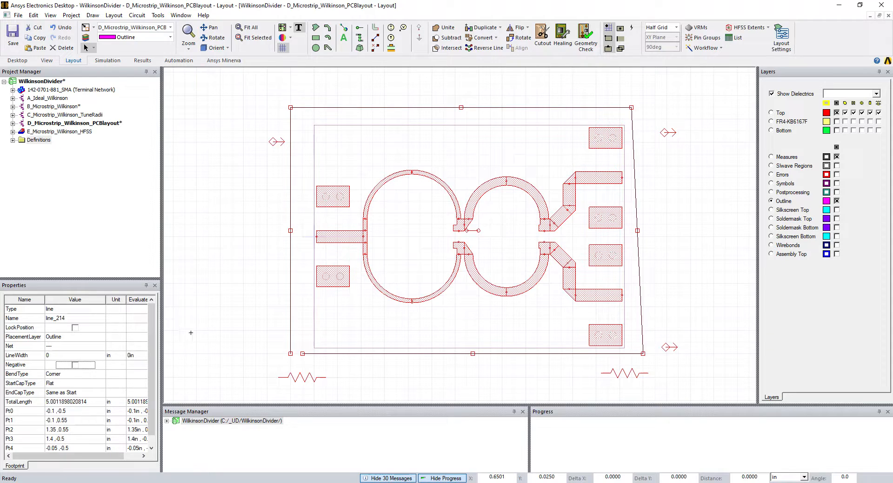
Delete the extra line drawn around the board outline
click(292, 328)
click(290, 328)
key(Delete)
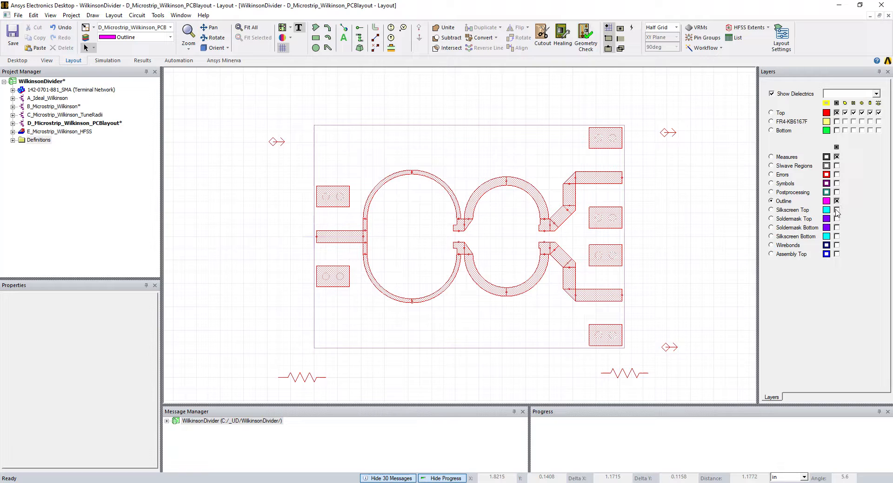
Show the FR4-KB6167F and Bottom layers, toggle the Top layer off and on, and hide FR4-KB6167F and Bottom again
click(836, 121)
click(836, 131)
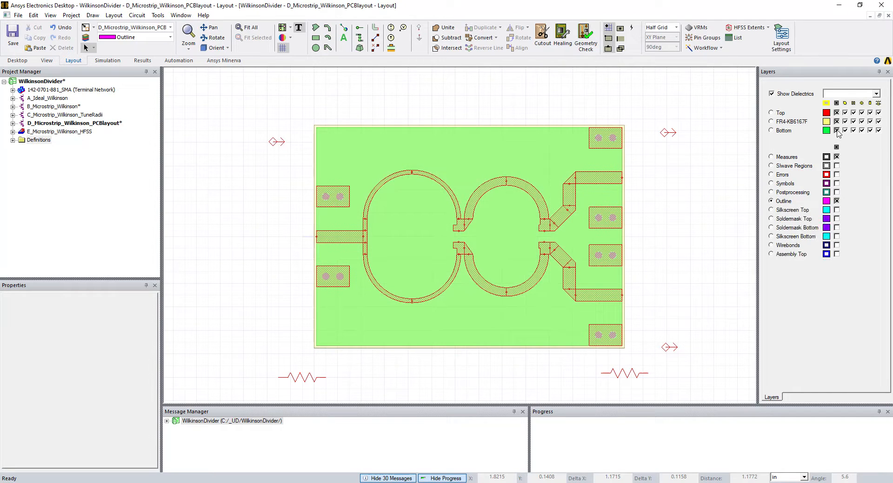
click(771, 202)
click(836, 121)
click(837, 112)
click(836, 112)
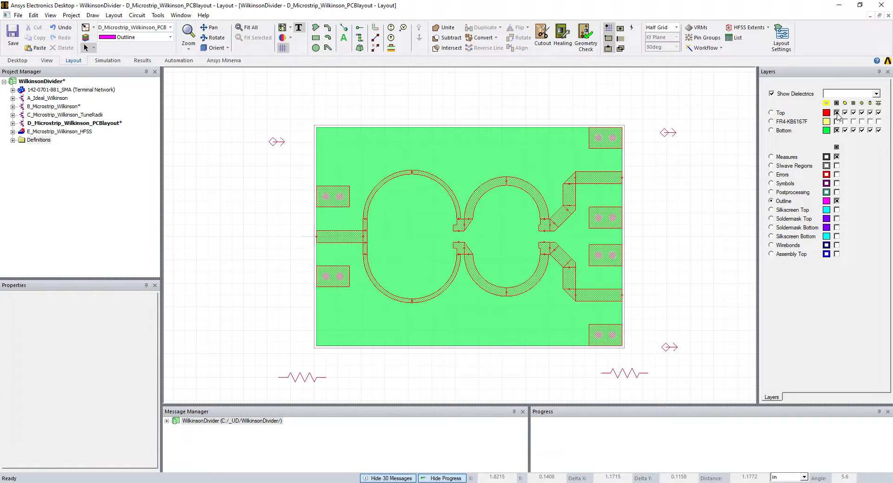
click(836, 130)
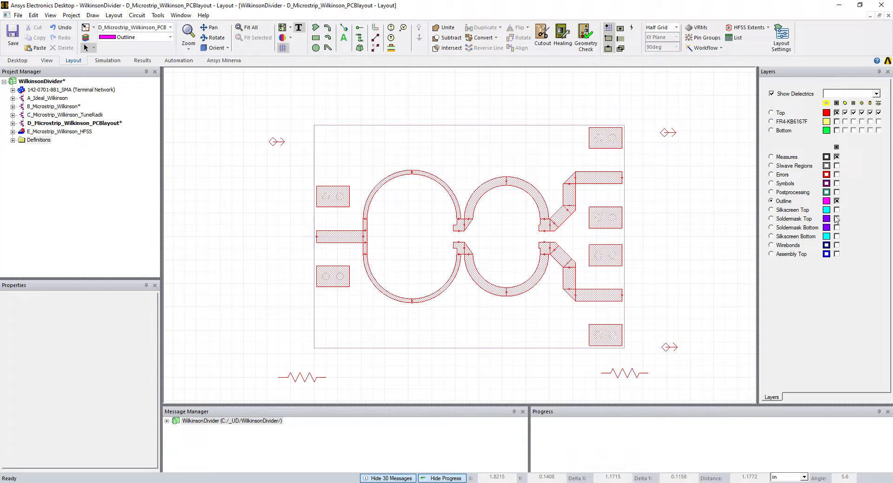
Show the Soldermask Top layer, toggle the Outline layer off and on, and make Soldermask Top the active layer
click(837, 218)
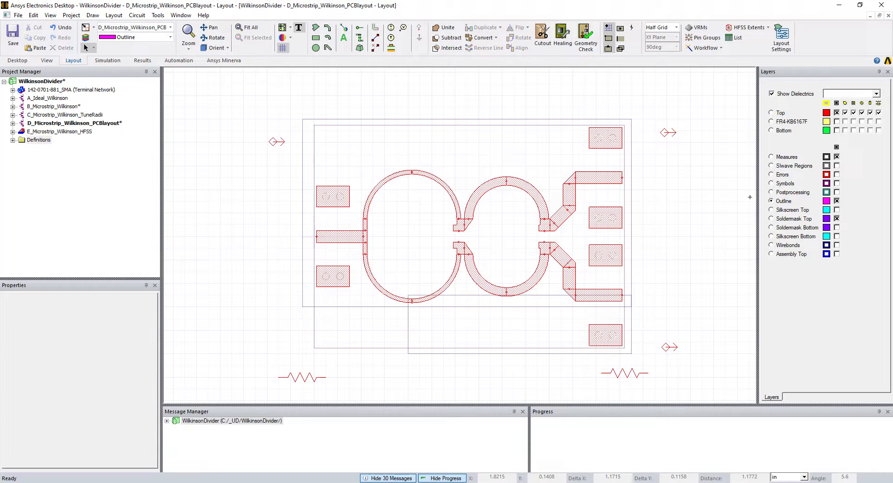
click(836, 201)
click(837, 201)
click(796, 219)
Select the two Soldermask Top rectangles in turn to examine their extents and properties
click(340, 120)
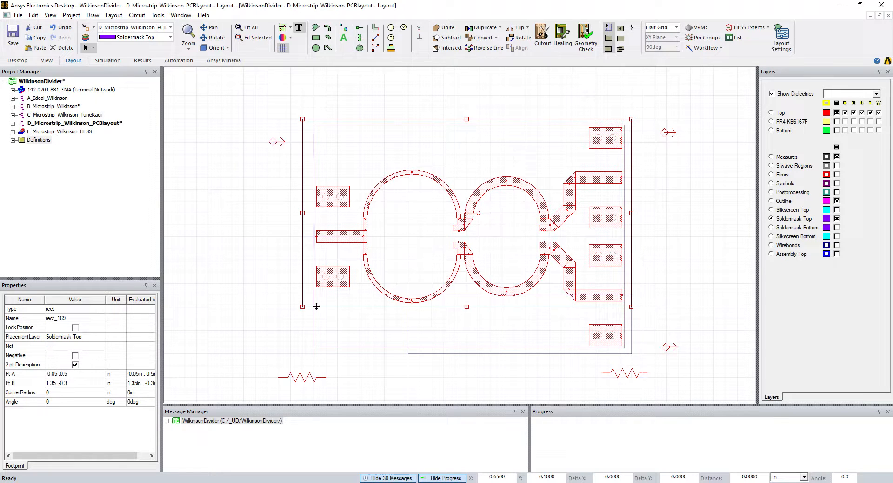
click(409, 336)
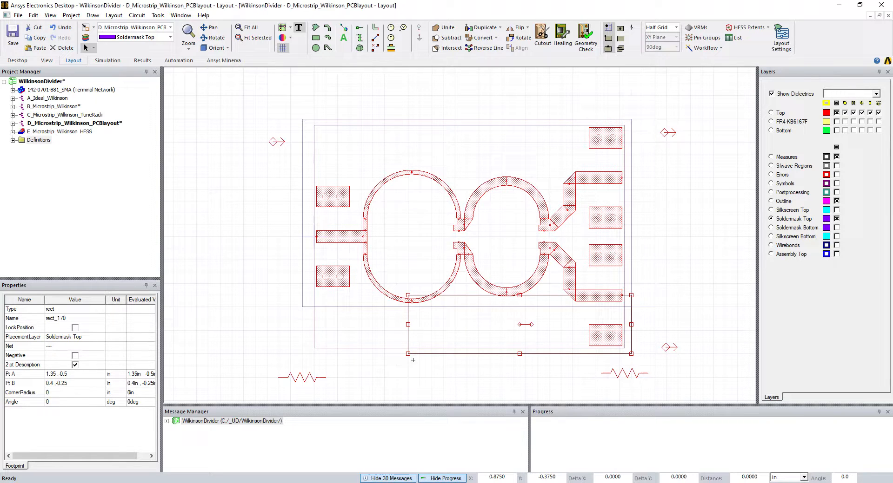
click(303, 180)
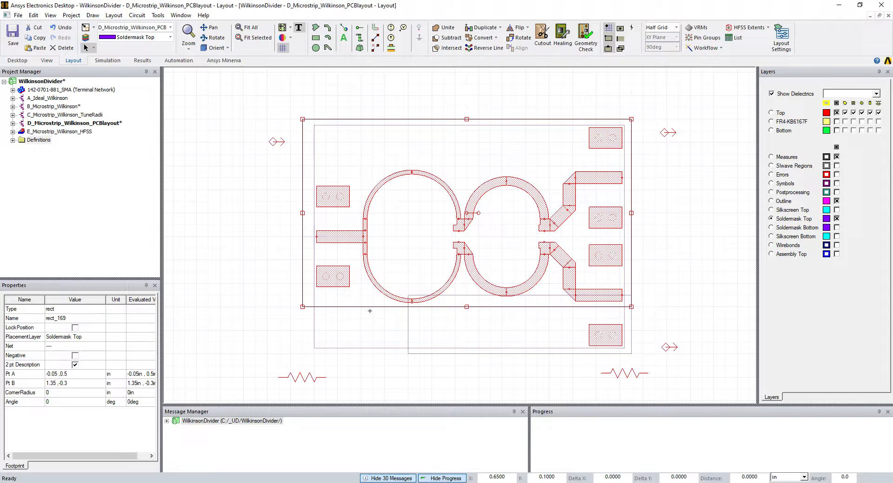
View the Silkscreen Top layer briefly, and switch the visible solder mask from Soldermask Top to Soldermask Bottom
click(837, 210)
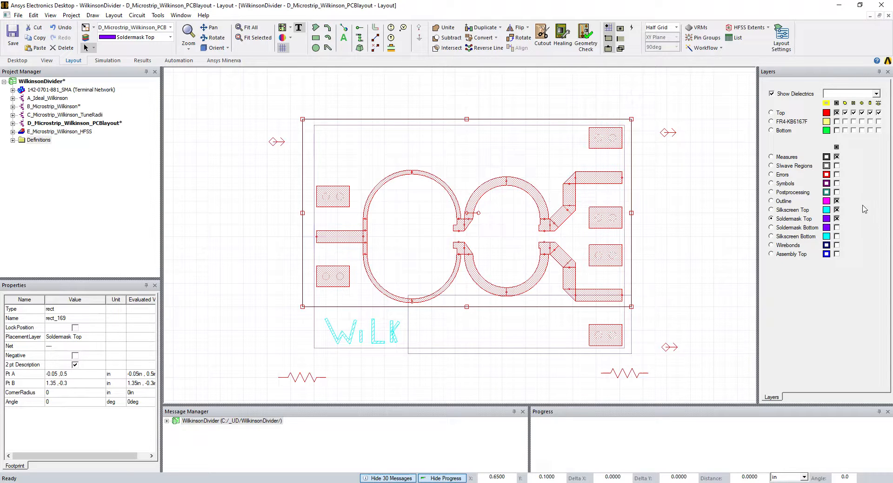
click(837, 210)
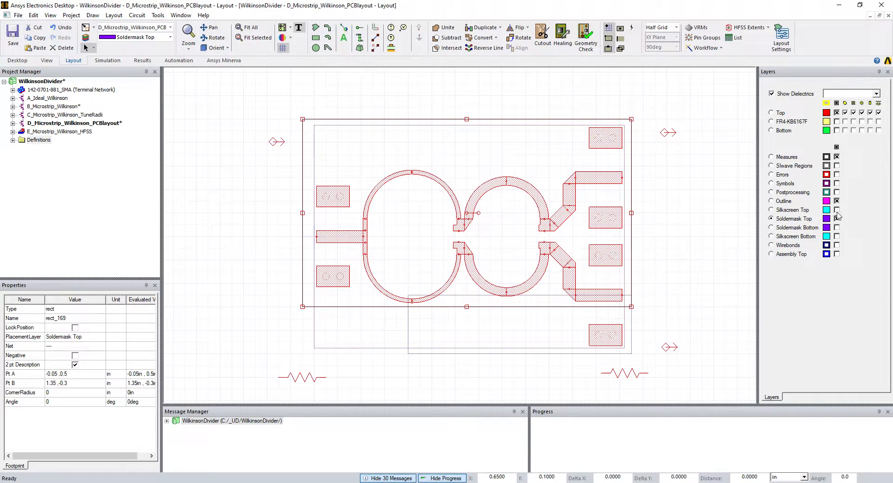
click(837, 219)
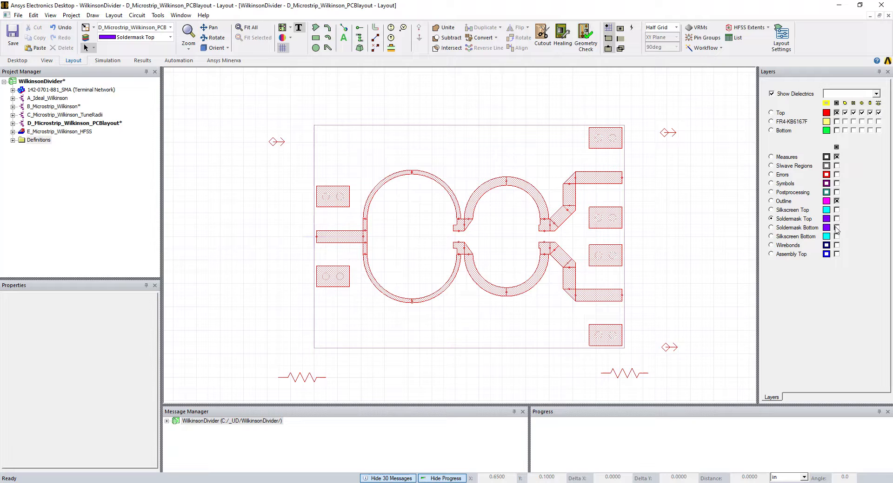
click(836, 228)
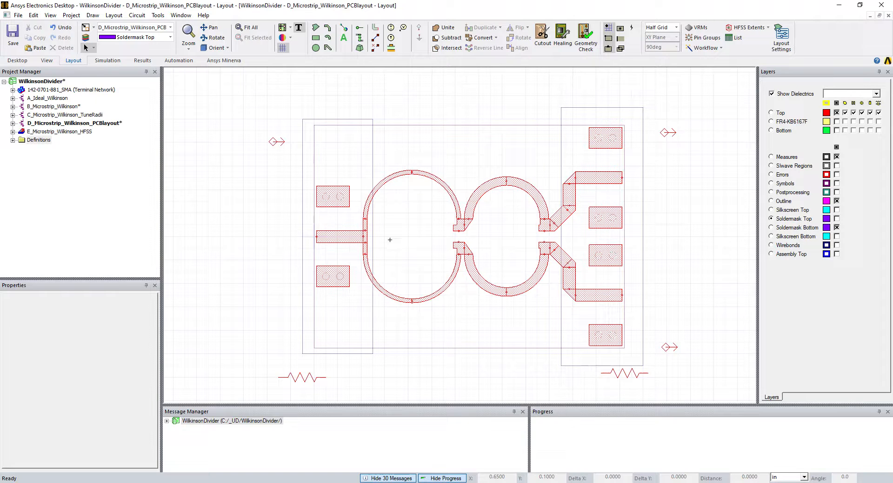
Hide the copper layers after viewing Bottom, and show Silkscreen Bottom, Soldermask Top and Silkscreen Top with the outline
click(836, 130)
click(836, 112)
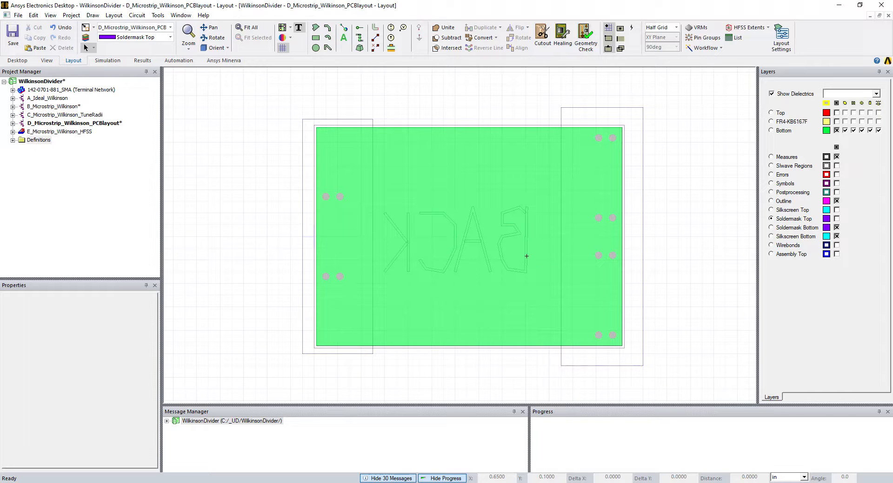
click(836, 130)
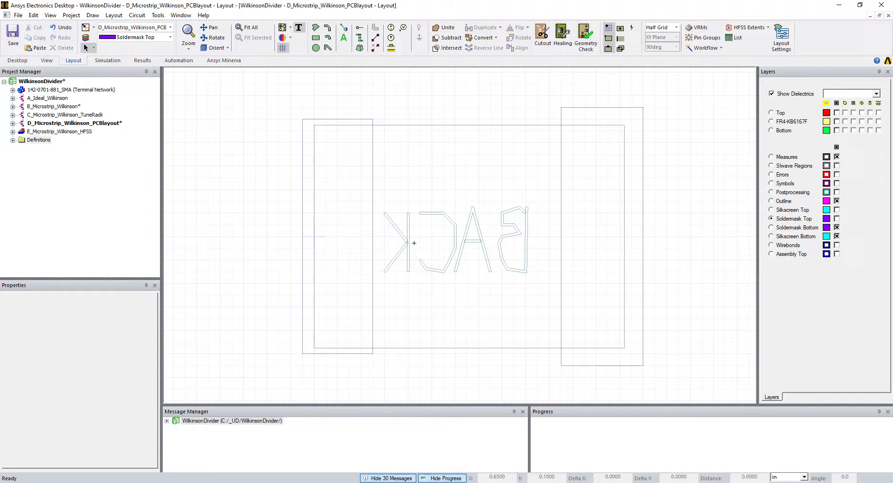
click(836, 218)
click(836, 210)
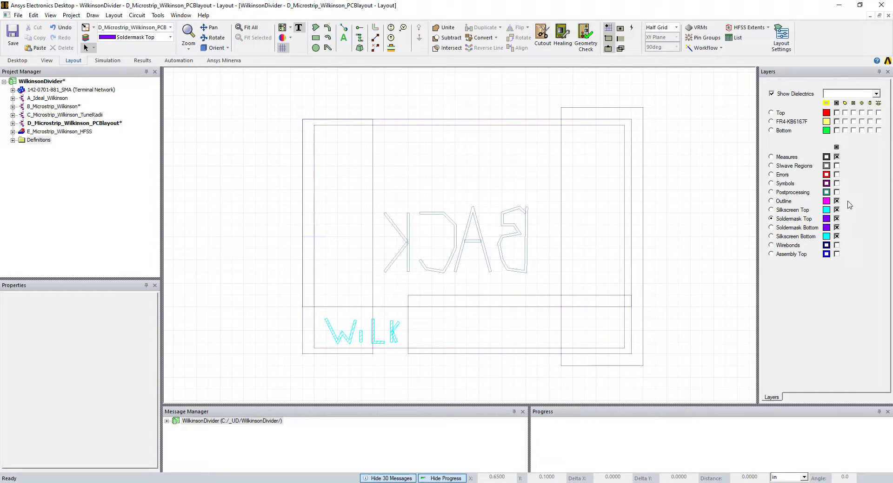
Compare the top and bottom soldermask and silkscreen artwork by hiding Soldermask Bottom, Soldermask Top and Silkscreen Top and showing them again
click(837, 228)
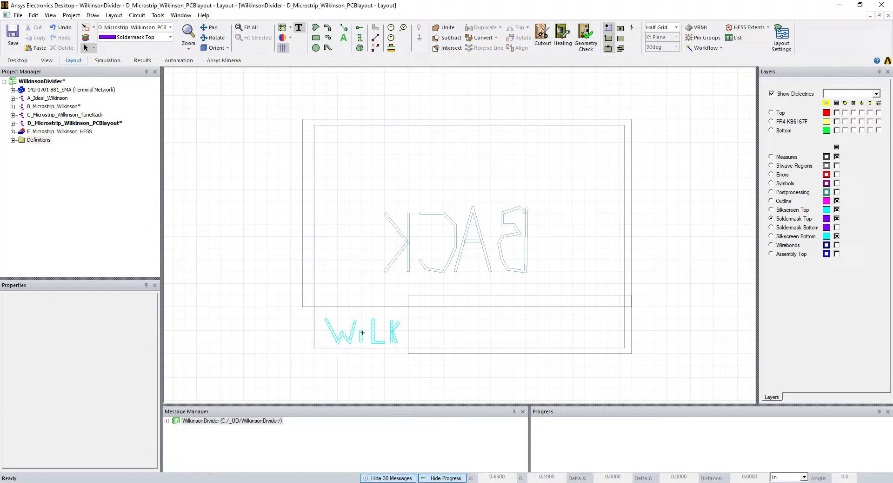
click(837, 218)
click(836, 210)
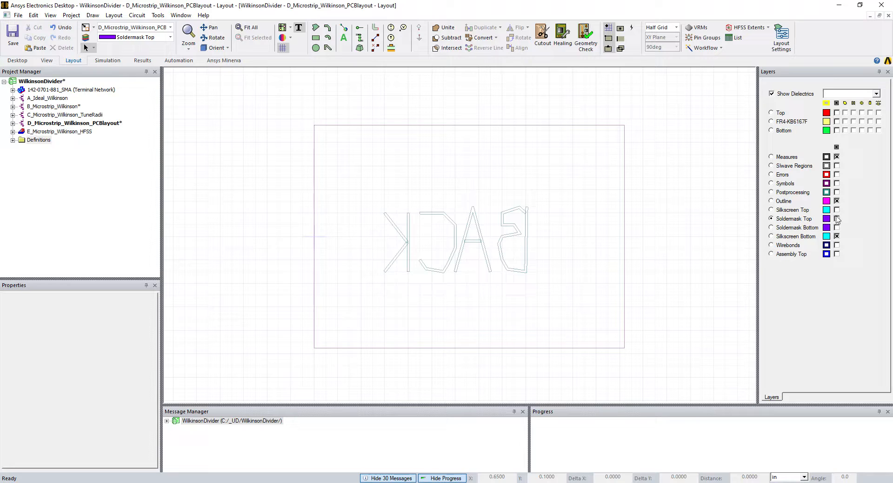
click(836, 227)
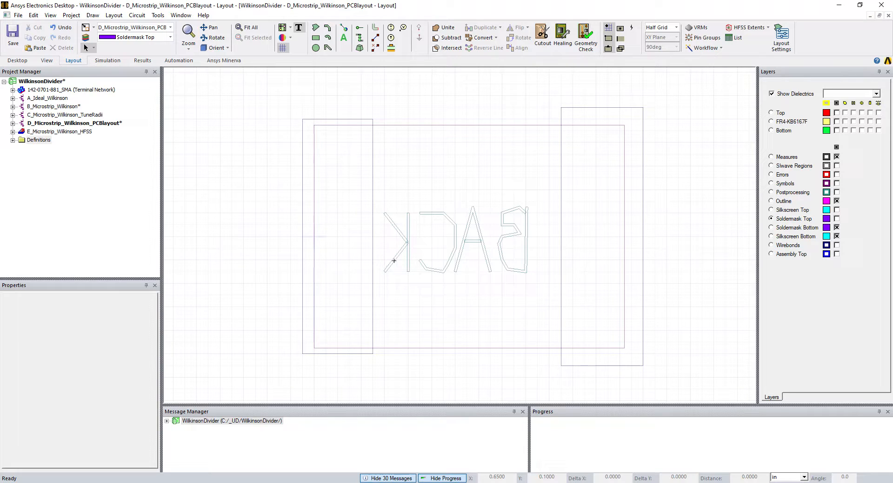
click(836, 219)
click(836, 210)
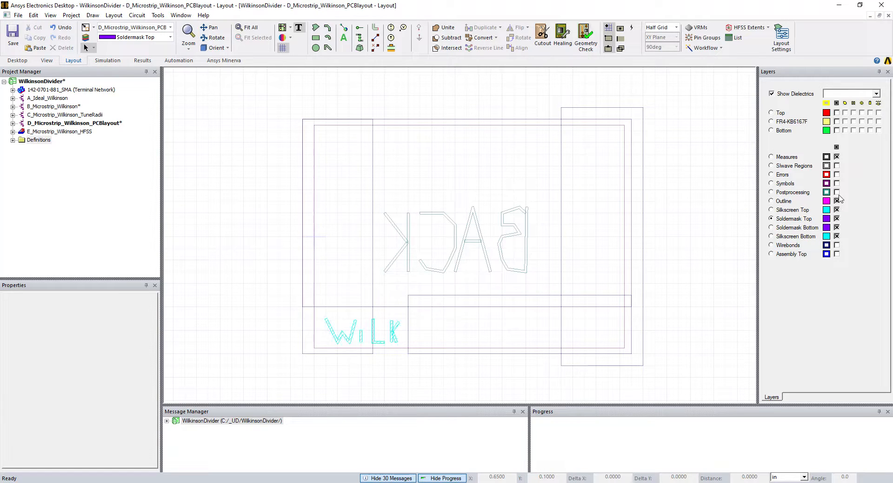
Make Outline the active layer and examine the properties of the wide Soldermask Top rectangle and the board outline line
click(785, 201)
click(488, 119)
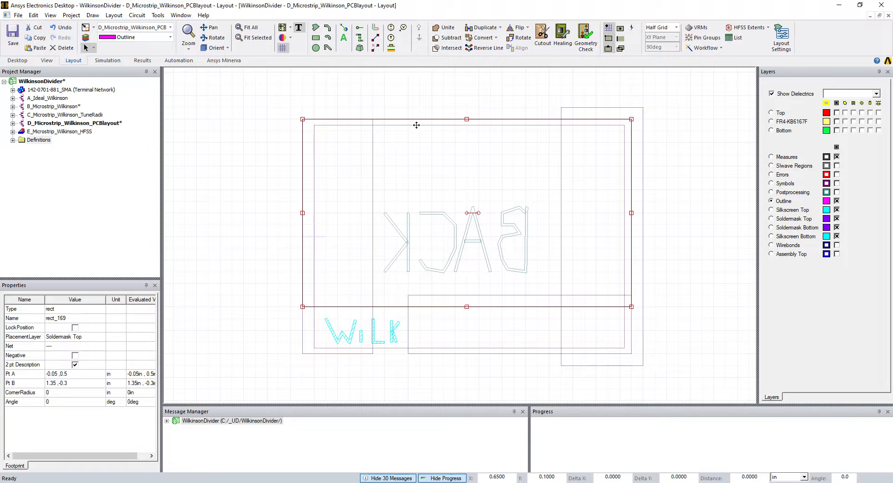
click(291, 140)
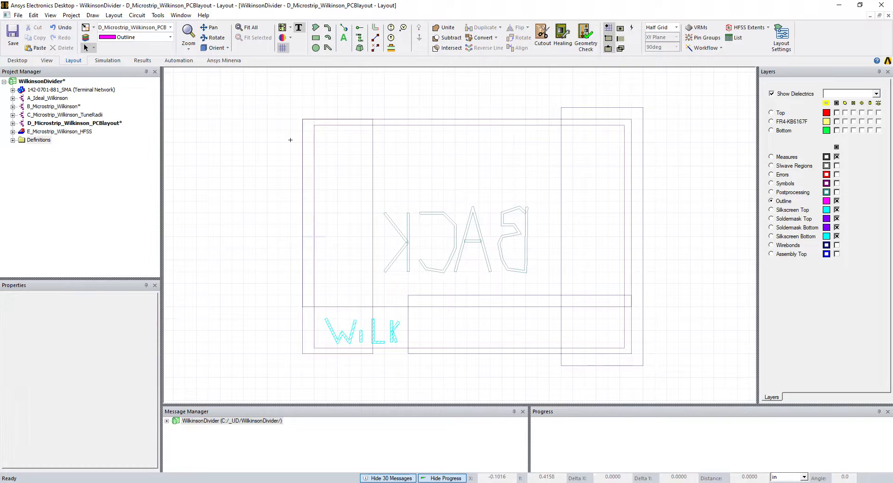
click(390, 348)
scroll(94, 412, down, 1)
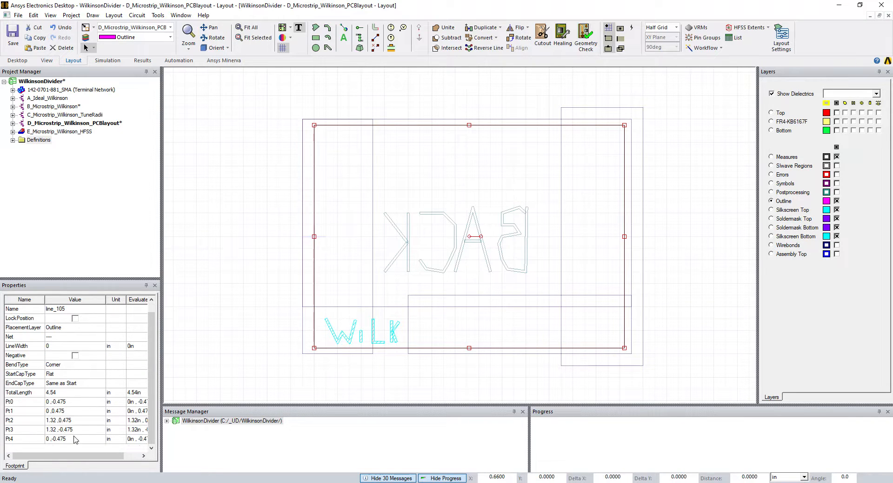
click(279, 273)
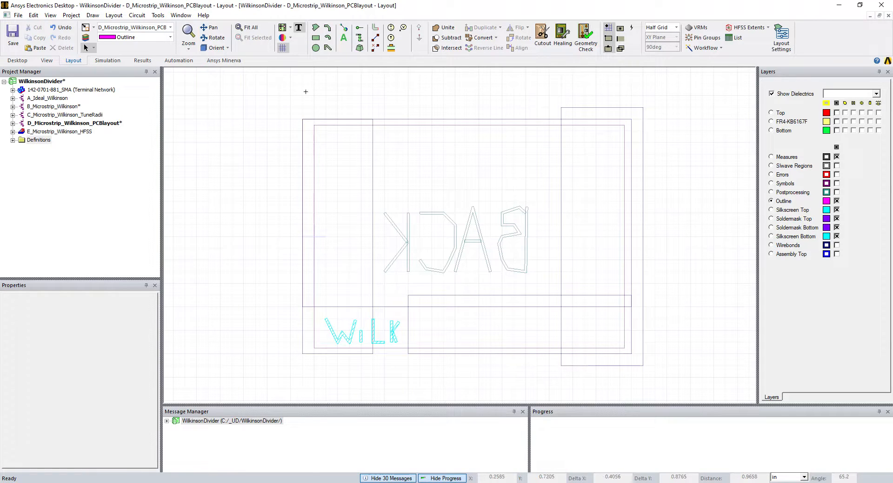
Show the Bottom, FR4-KB6167F and Top layers together with the outline, soldermask and silkscreen artwork
click(836, 130)
click(836, 122)
click(837, 113)
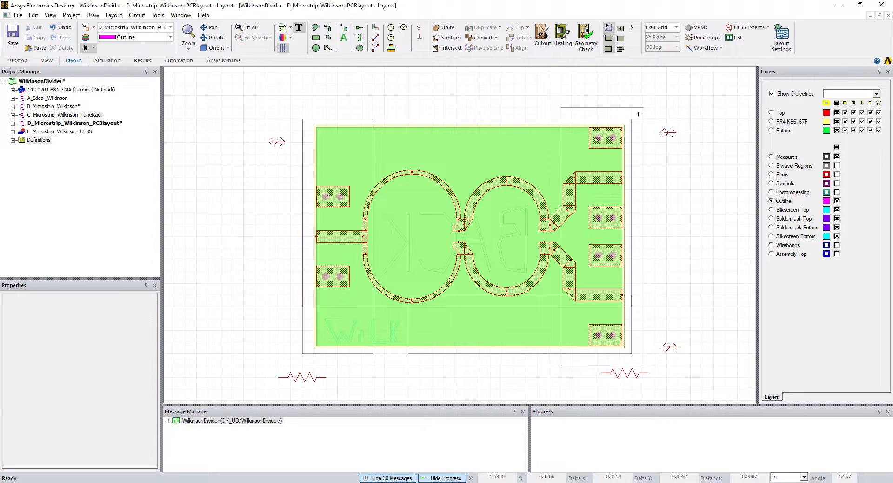
click(667, 238)
click(67, 200)
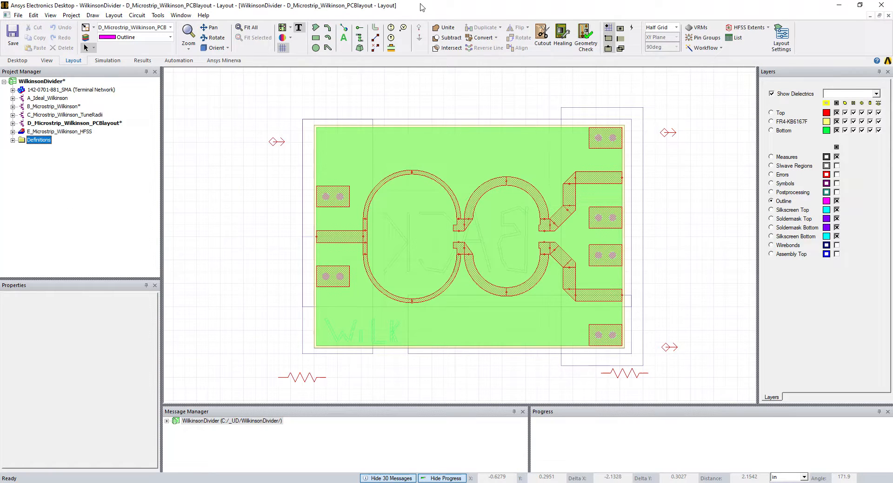
Isolate the Top copper by hiding FR4-KB6167F, Bottom, Outline, both silkscreen layers and both soldermask layers
click(837, 121)
click(836, 130)
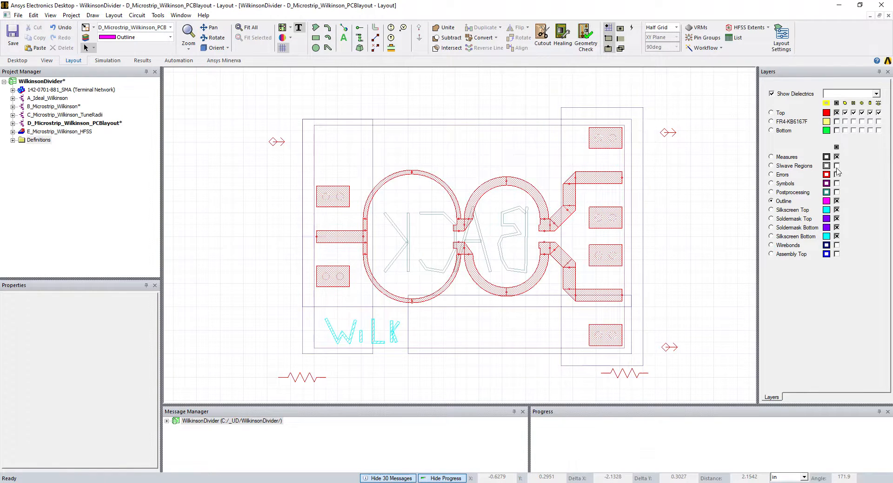
click(836, 201)
click(836, 210)
click(836, 218)
click(837, 219)
click(836, 227)
click(836, 236)
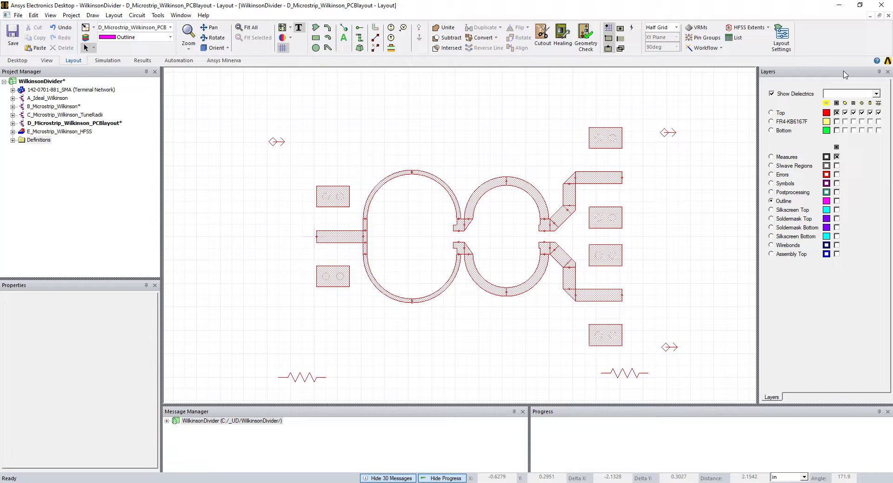
Restore FR4-KB6167F, Bottom, Outline and the soldermask and silkscreen layers, briefly hiding the dielectric to view the board outline
click(836, 121)
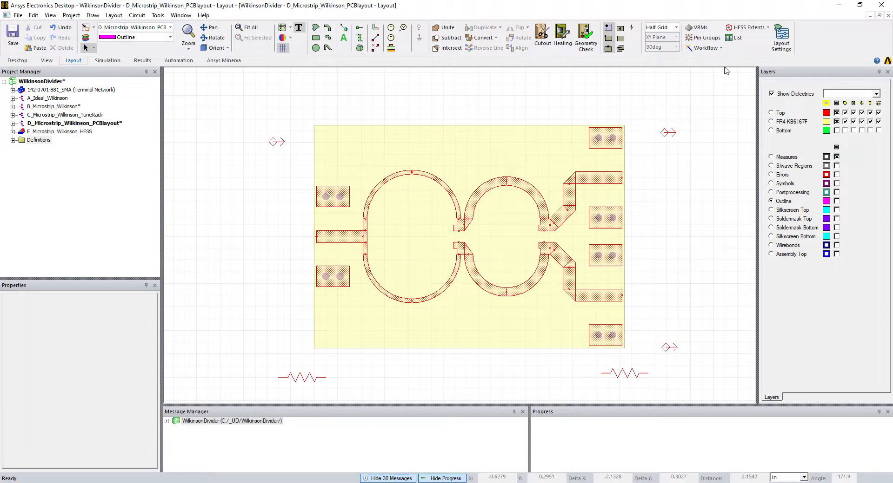
click(837, 131)
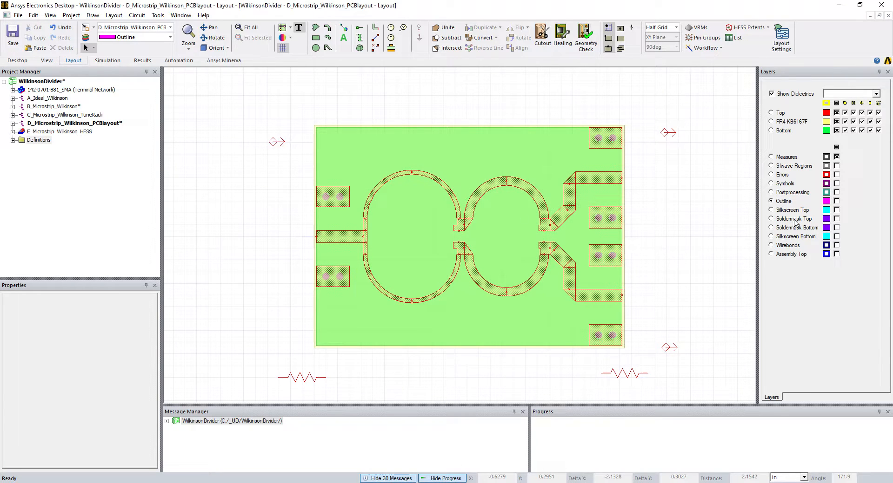
click(837, 201)
click(837, 122)
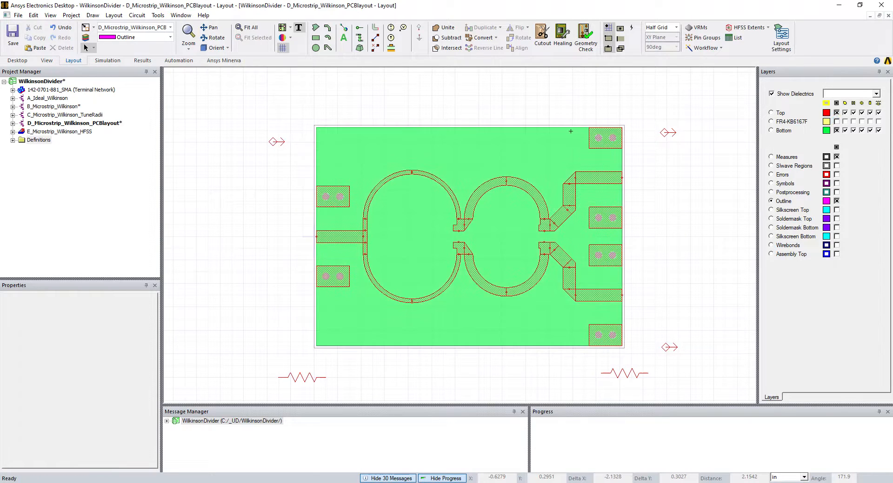
click(836, 121)
click(836, 219)
click(836, 228)
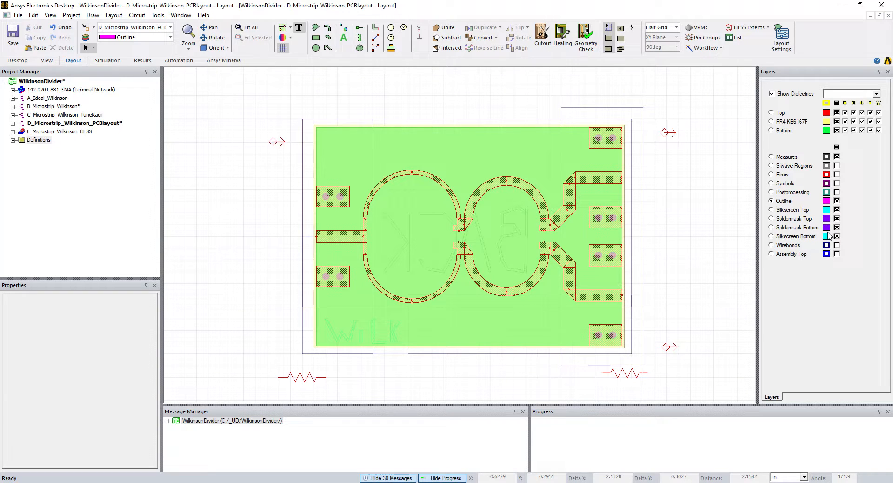
Start an NC Drill export of the D_Microstrip_Wilkinson_PCBlayout design and choose the C:\_UD\WilkinsonDivider folder as its destination
click(720, 219)
click(65, 124)
click(18, 15)
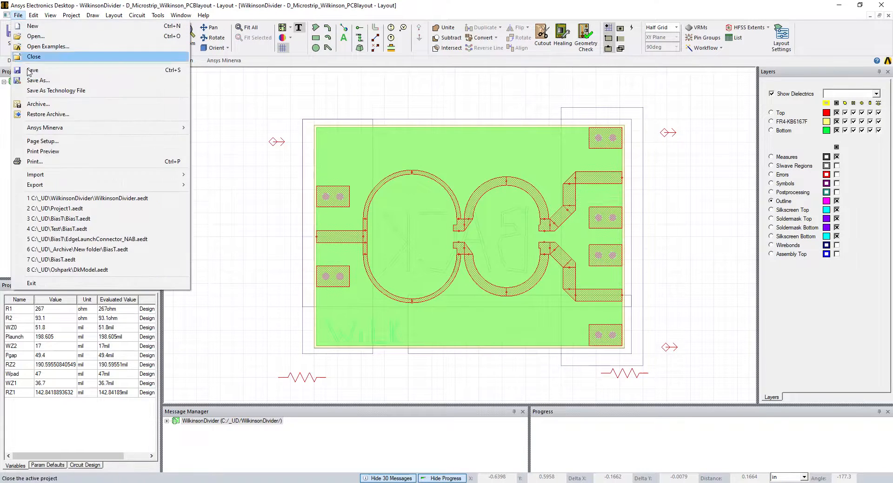
mouse_move(159, 187)
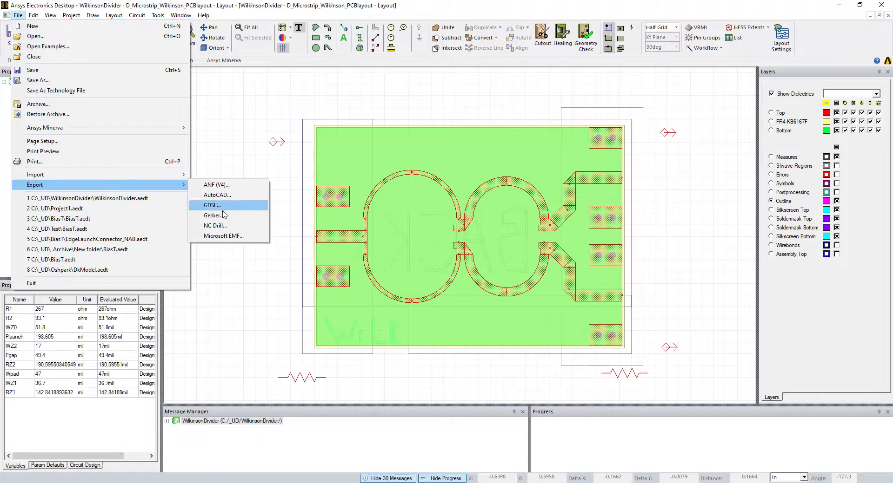
click(222, 226)
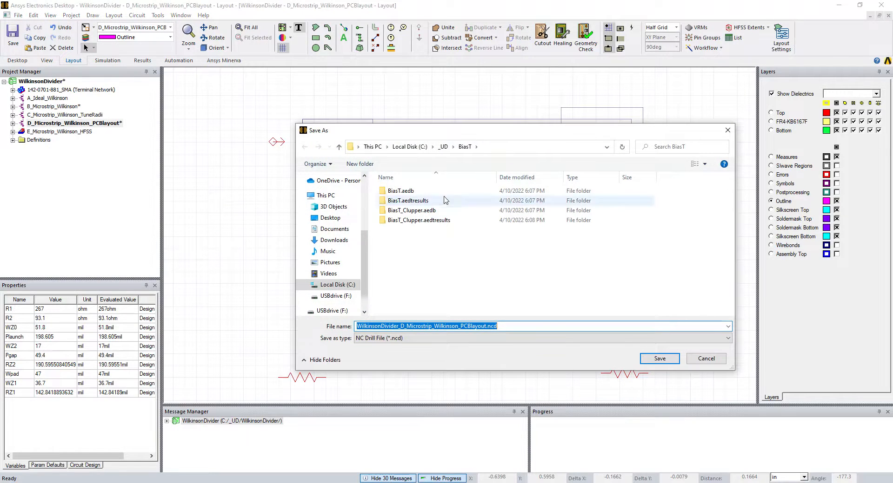
click(443, 146)
scroll(436, 259, down, 3)
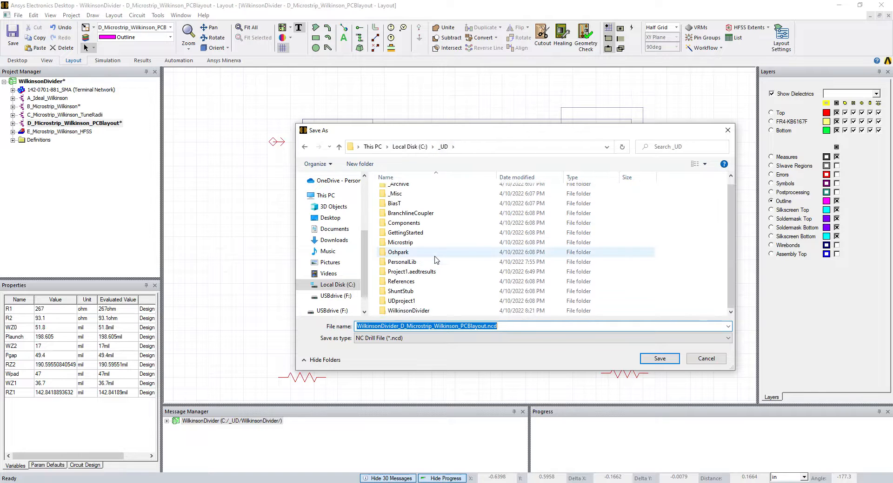
double_click(408, 312)
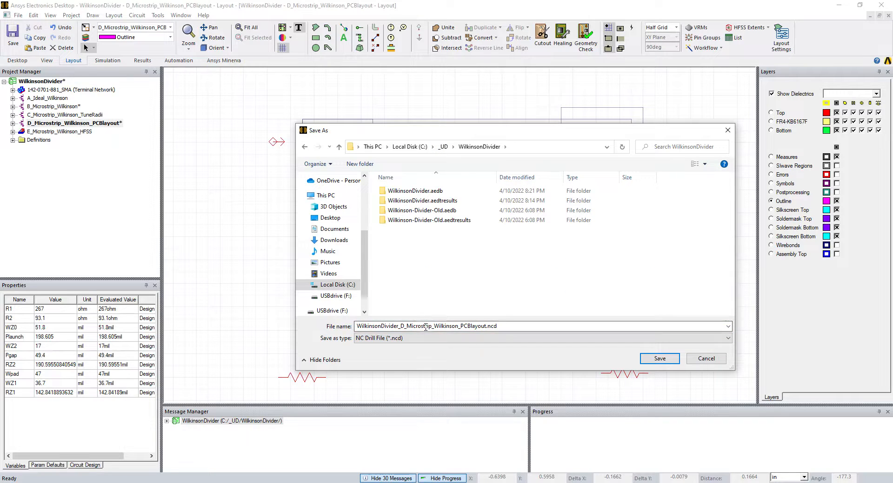
Remove the D_Microstrip_Wilkinson part from the drill file name and export the Top-to-Bottom drill file with the default settings
click(400, 326)
click(401, 327)
key(Delete)
key(Delete)
key(Delete)
key(Delete)
key(Delete)
key(Delete)
key(Delete)
key(Delete)
key(Delete)
key(Delete)
key(Delete)
key(Delete)
key(Delete)
key(Delete)
key(Delete)
key(Delete)
key(Delete)
key(Delete)
key(Delete)
key(Delete)
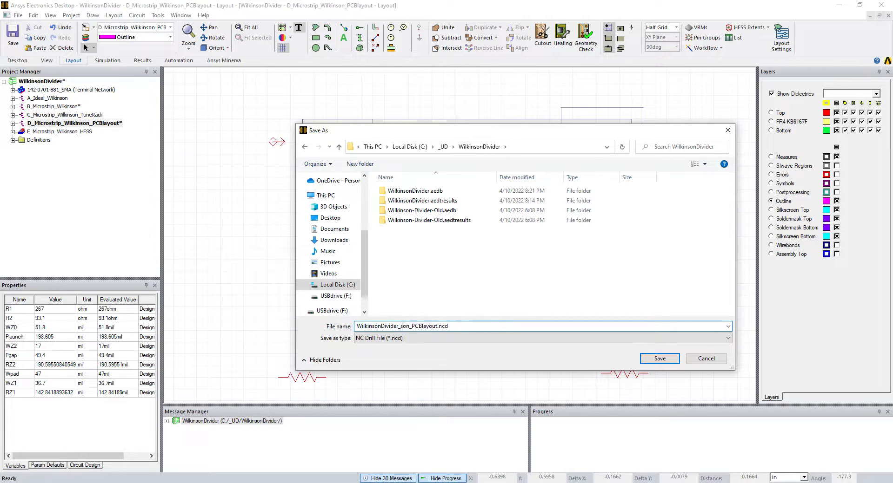
key(Delete)
key(Delete)
key(Delete)
key(Delete)
text(8)
click(659, 359)
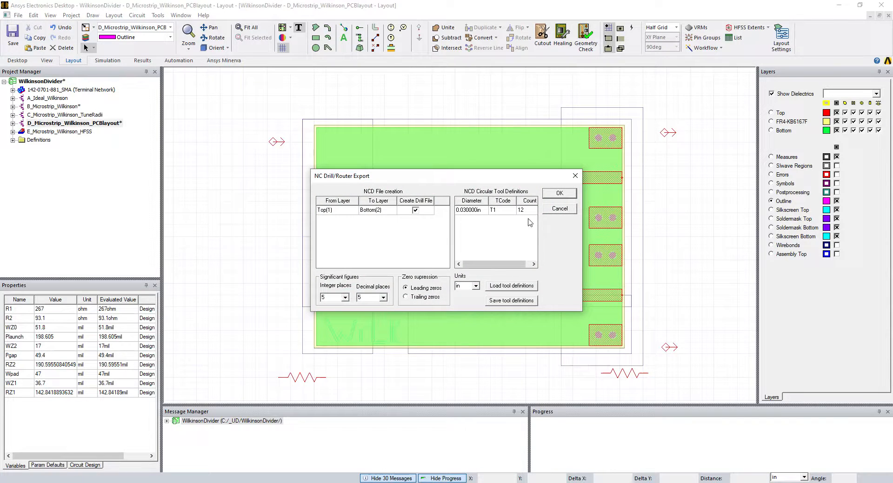
click(557, 197)
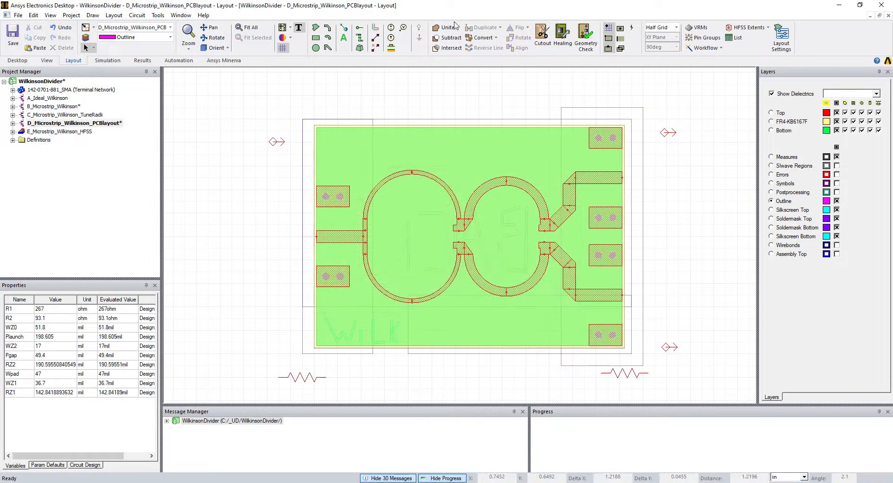
Start a Gerber export into the WilkinsonDivider folder with the file name WilkinsonDivider
click(18, 15)
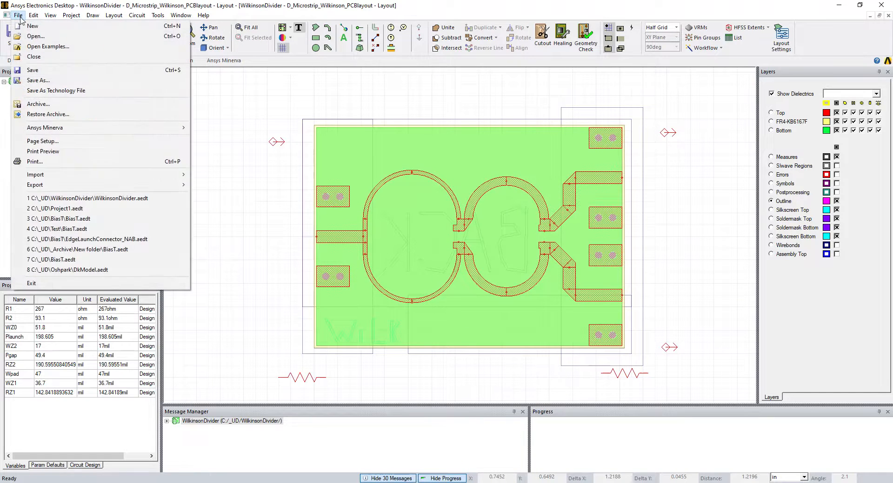
mouse_move(60, 186)
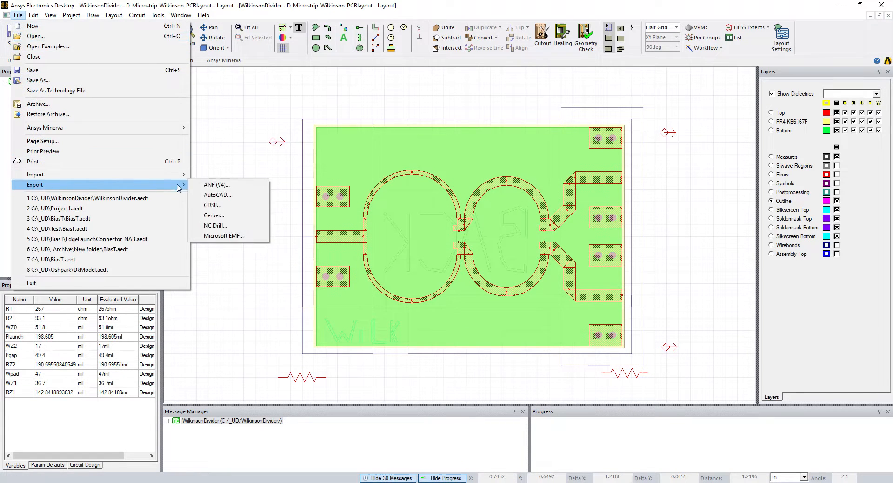
click(219, 216)
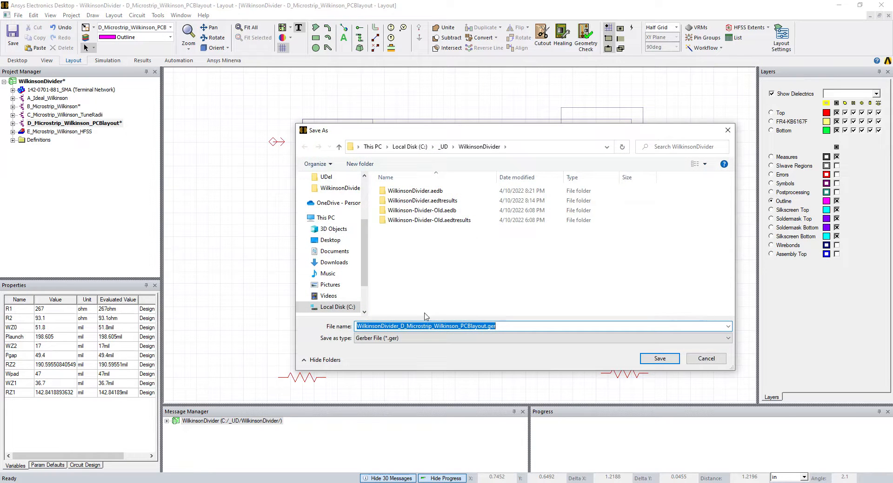
click(407, 327)
drag(399, 328, 540, 326)
key(BackSpace)
click(309, 340)
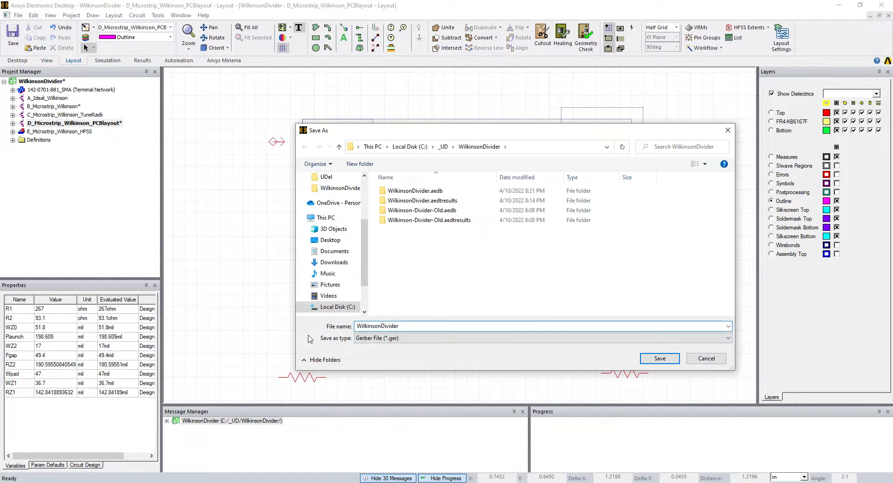
click(650, 364)
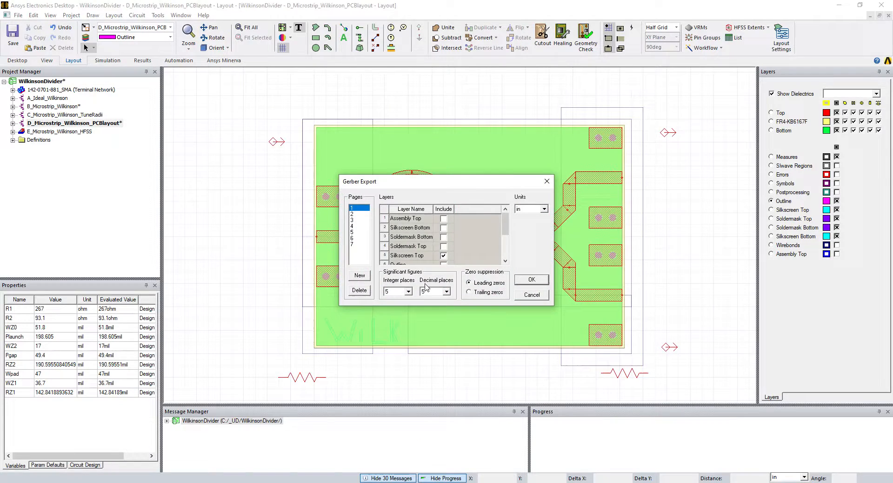
Replace all existing pages in the Gerber export with seven new empty pages
click(359, 291)
click(359, 291)
click(359, 291)
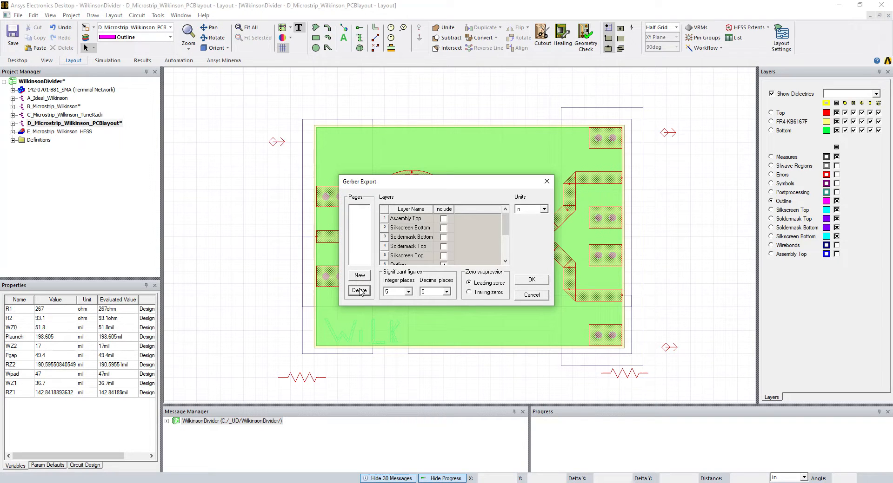
click(359, 276)
click(359, 276)
click(359, 277)
click(359, 276)
click(359, 276)
click(359, 276)
click(359, 276)
Check the layer list of Gerber page 1 and include Soldermask Top on page 2
click(357, 208)
mouse_move(506, 228)
mouse_down()
mouse_move(504, 238)
mouse_move(502, 230)
mouse_up()
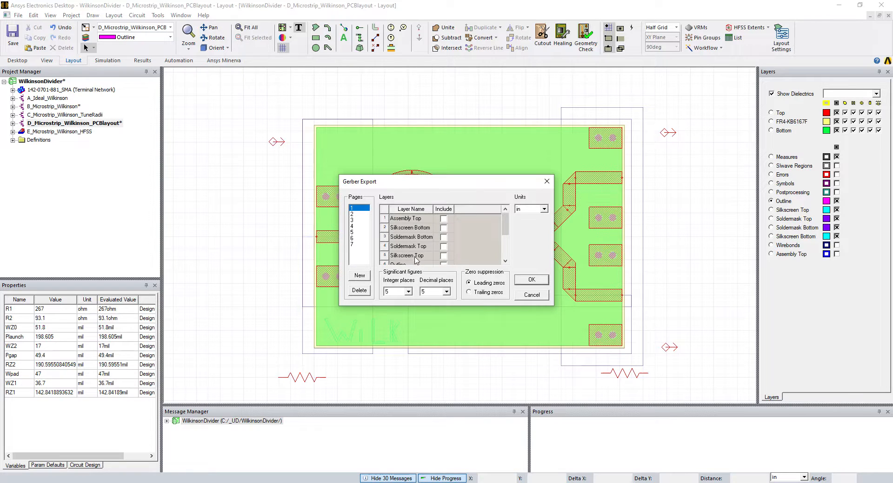
click(359, 214)
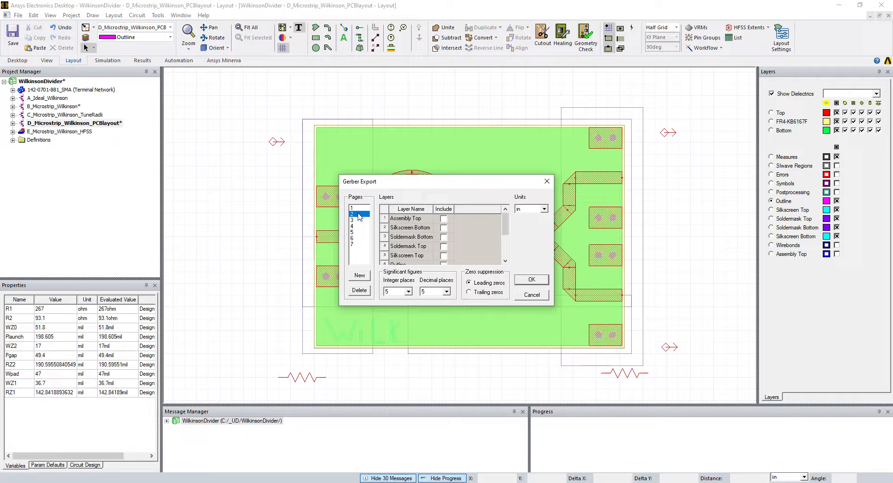
click(444, 246)
Include the Top layer on Gerber page 3 and the Bottom layer on page 4
click(356, 221)
drag(504, 222, 506, 246)
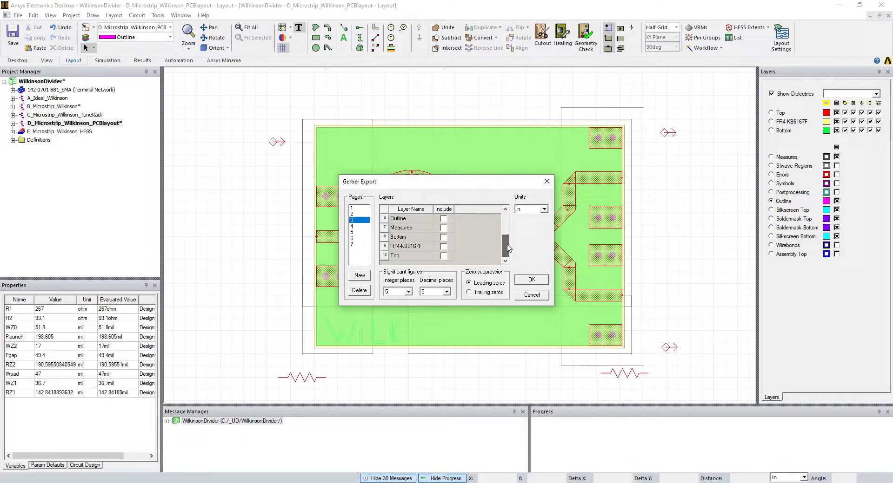
click(443, 256)
click(356, 226)
click(444, 238)
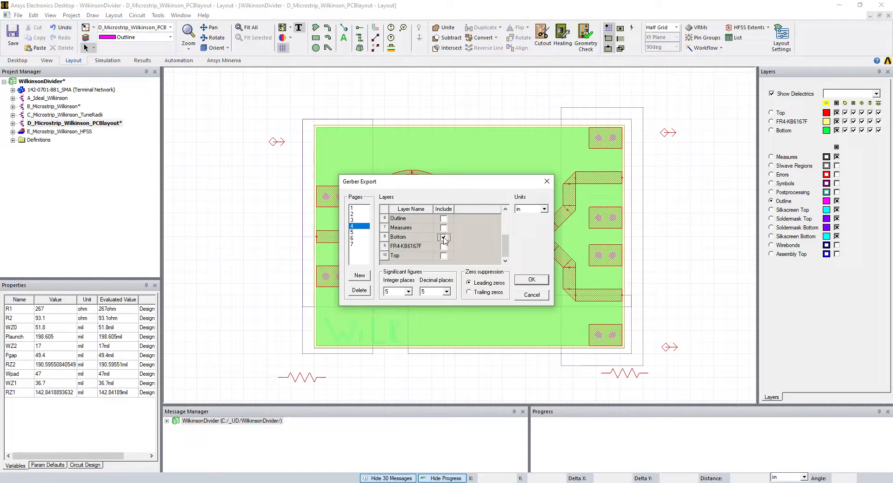
drag(505, 244, 505, 241)
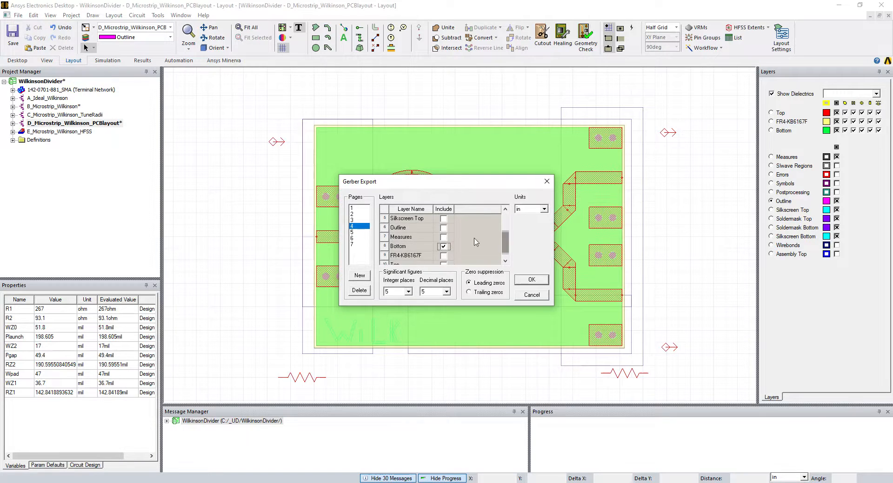
Include Soldermask Bottom on Gerber page 5 and Silkscreen Bottom on page 6
click(356, 232)
drag(507, 237, 503, 217)
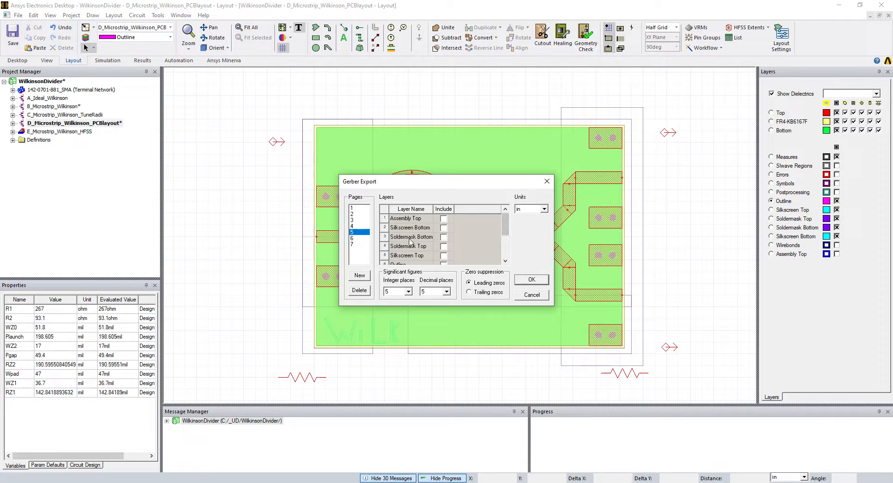
click(358, 238)
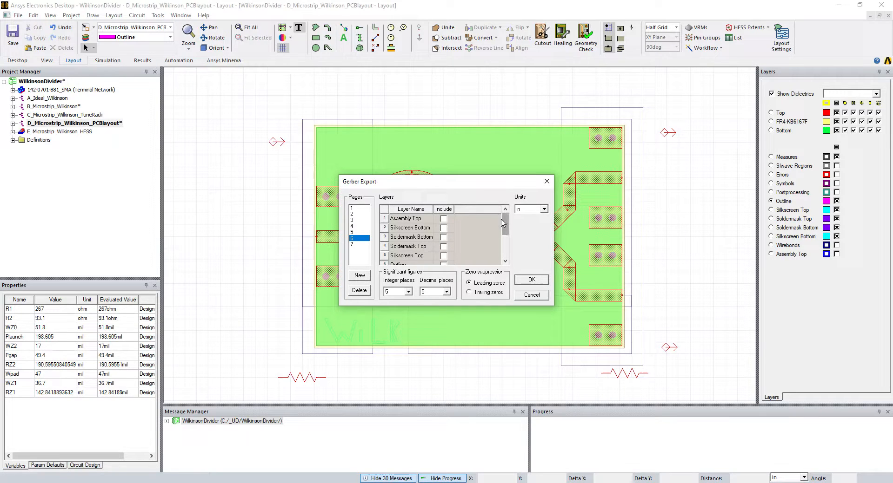
click(443, 228)
Include the Outline layer on Gerber page 7
click(358, 245)
drag(505, 225, 506, 219)
click(443, 255)
Check the included layer on each of the seven Gerber pages and run the export
click(357, 210)
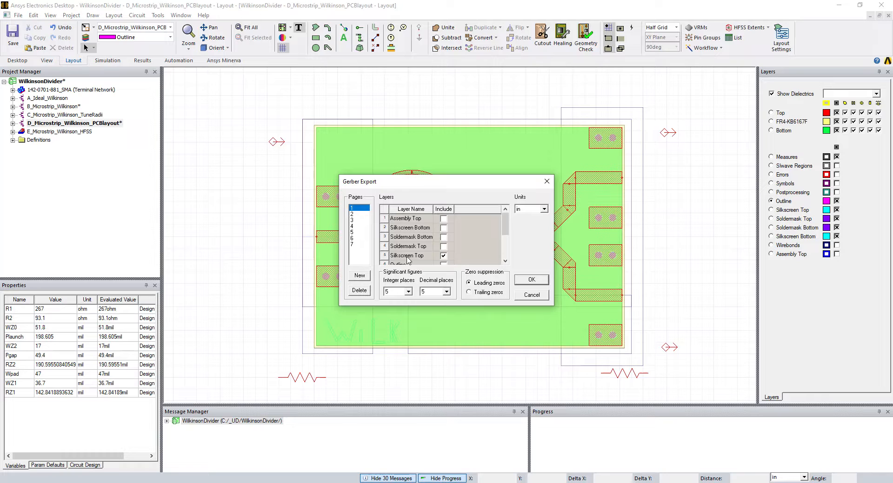
click(356, 214)
click(362, 221)
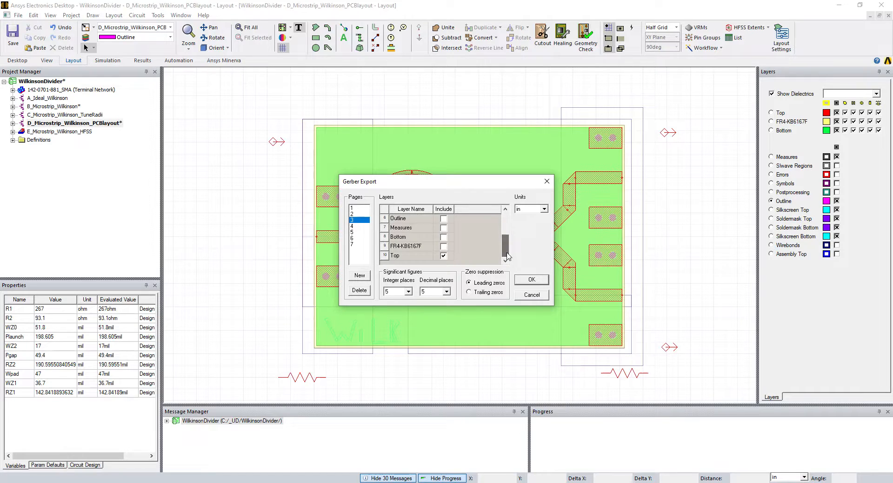
click(356, 227)
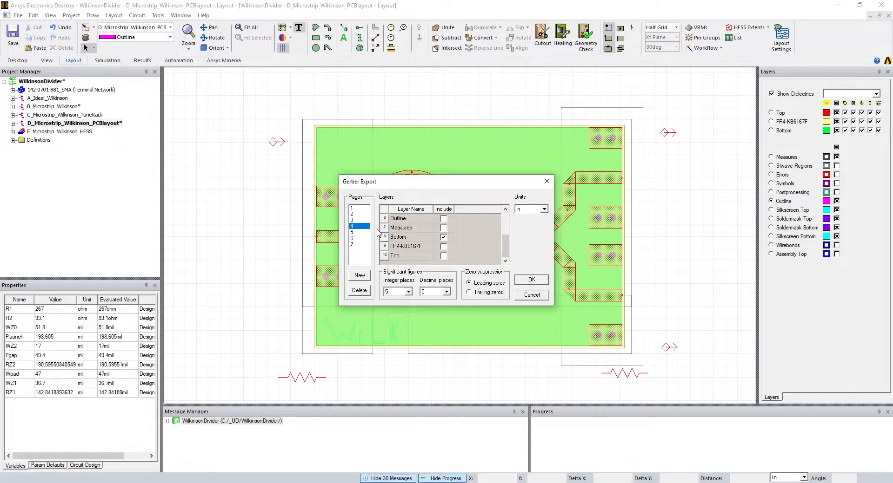
click(356, 232)
drag(506, 247, 488, 224)
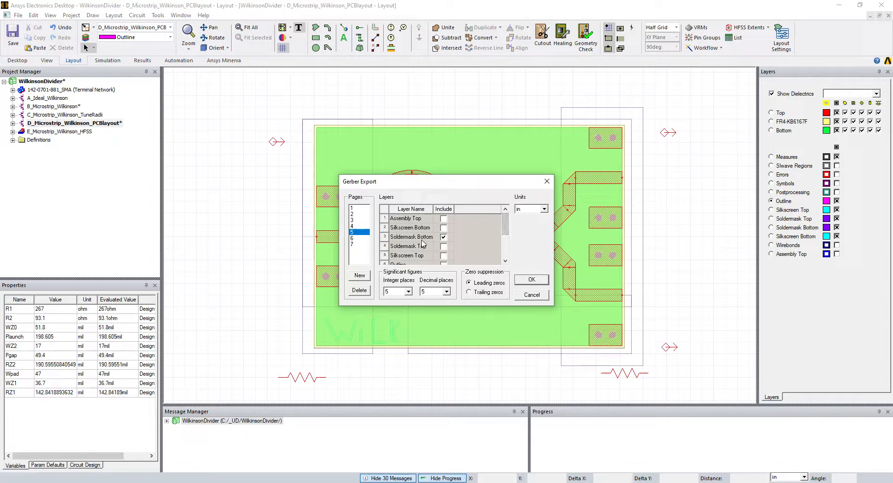
click(356, 238)
click(356, 244)
drag(507, 223, 507, 237)
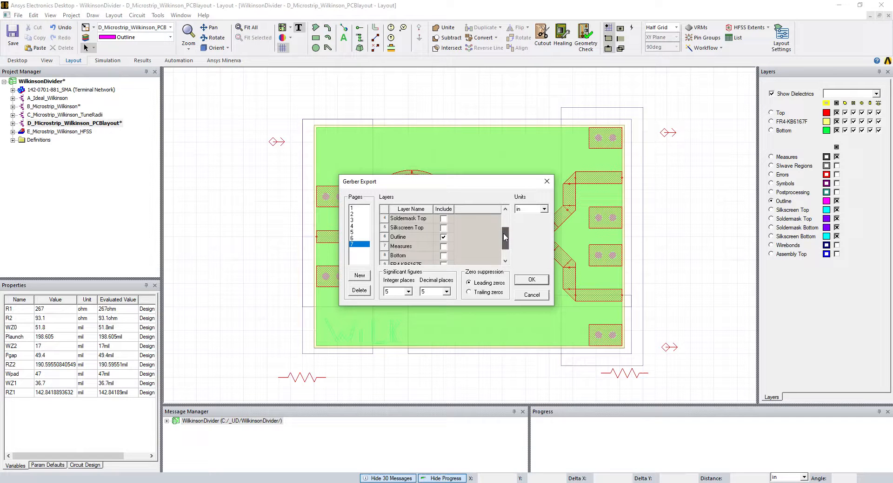
click(526, 283)
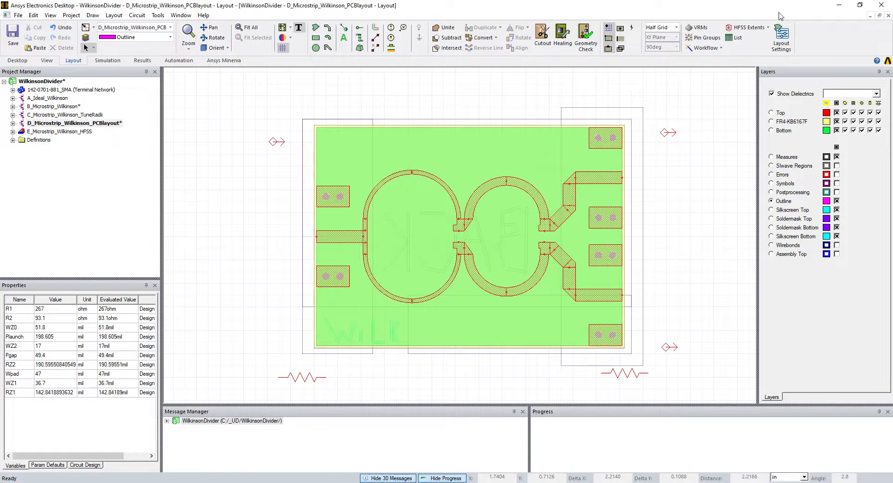
Switch to File Explorer and open the WilkinsonDivider folder inside _UD on the C: drive
click(838, 5)
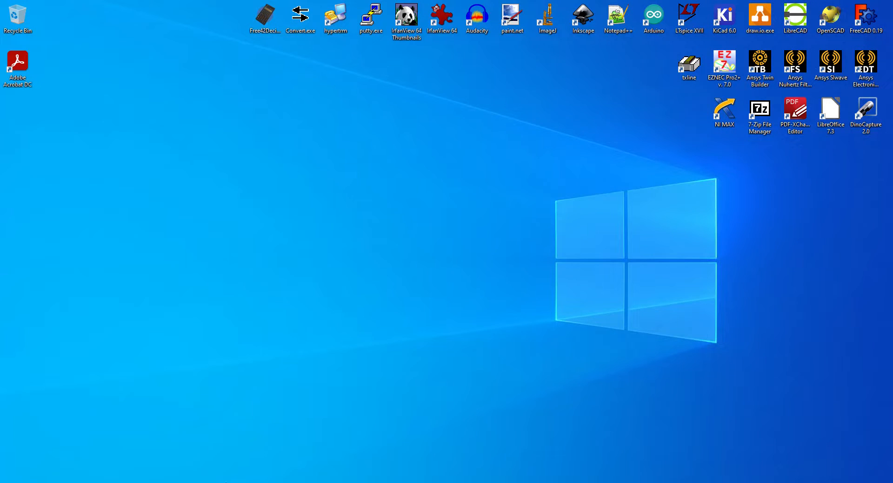
key(super+e)
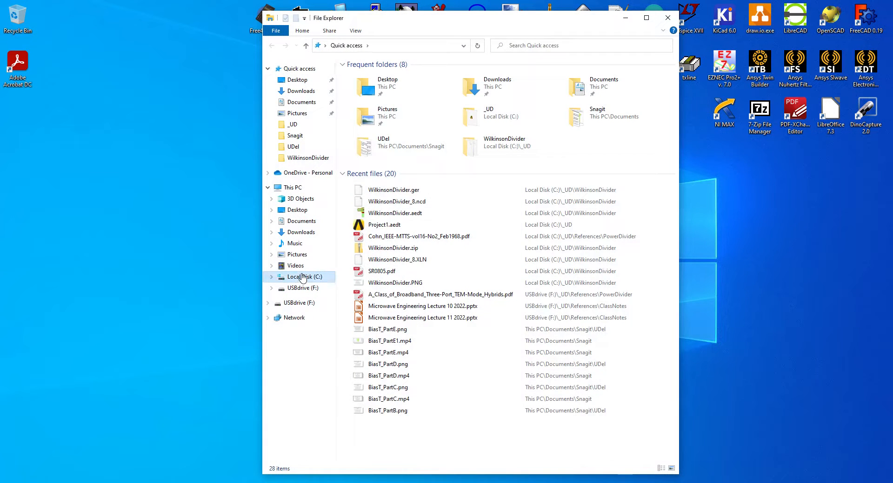
click(302, 277)
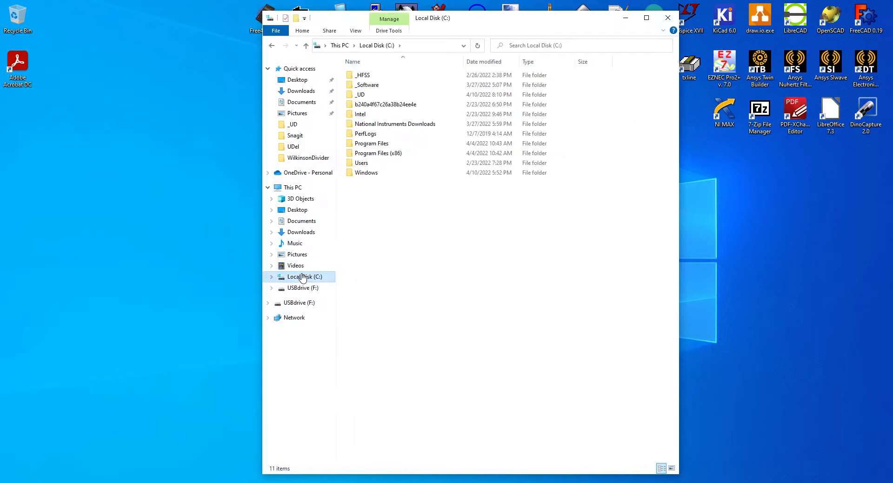
double_click(369, 96)
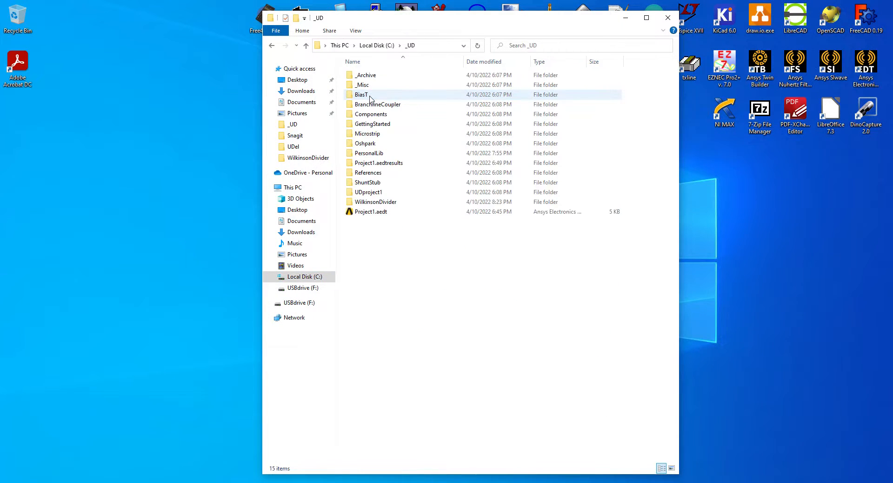
double_click(375, 203)
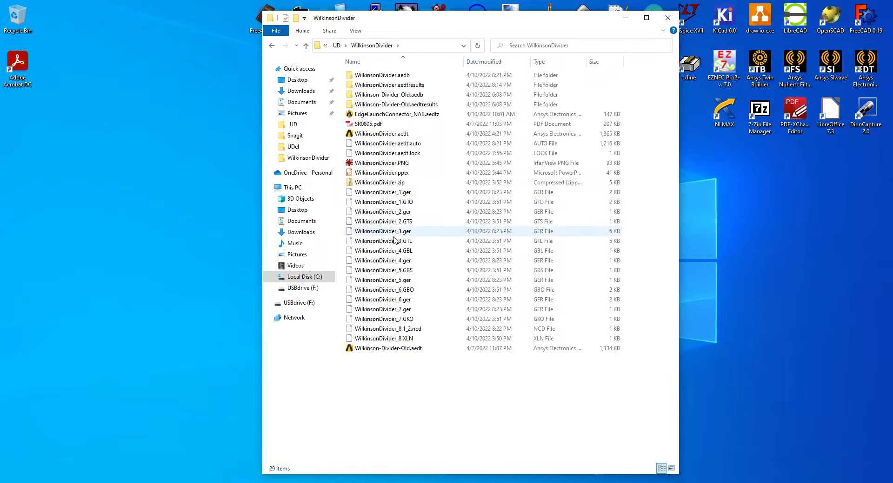
Compare the exported .ger and .ncd files with their GTO, GTS, GTL, GBL, GBS, GBO, GKO and XLN counterparts
click(408, 205)
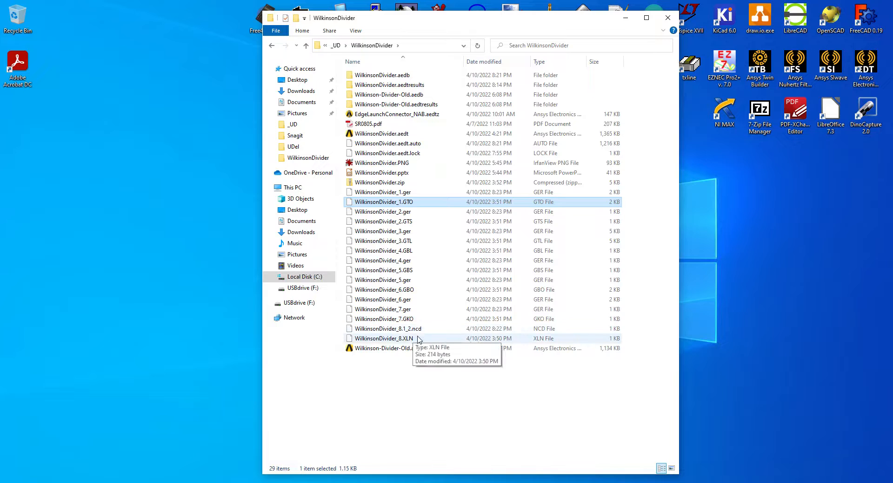
click(407, 193)
click(408, 204)
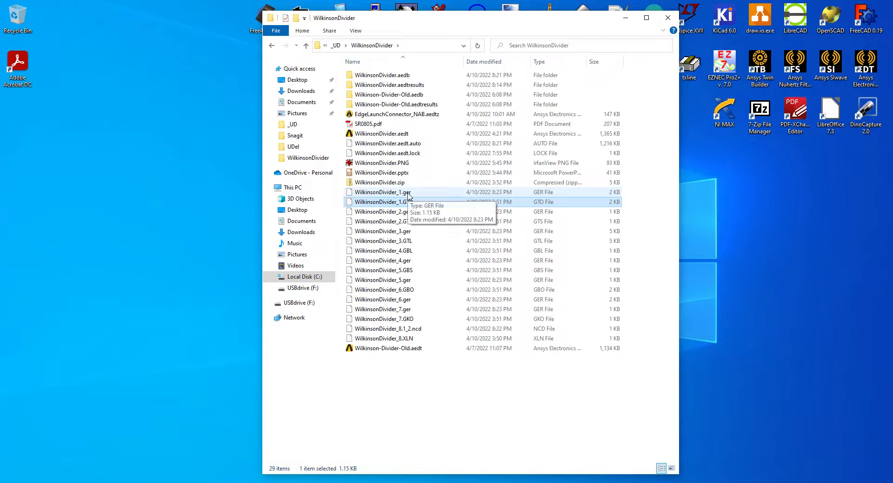
click(409, 222)
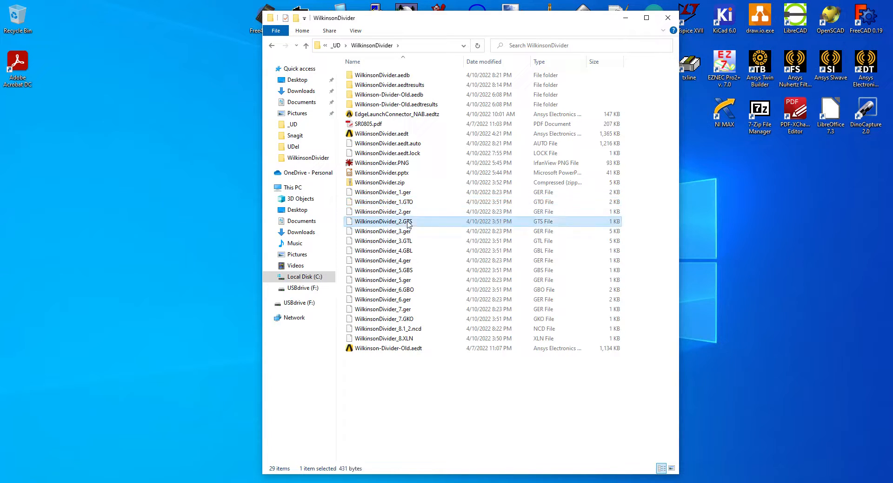
click(408, 232)
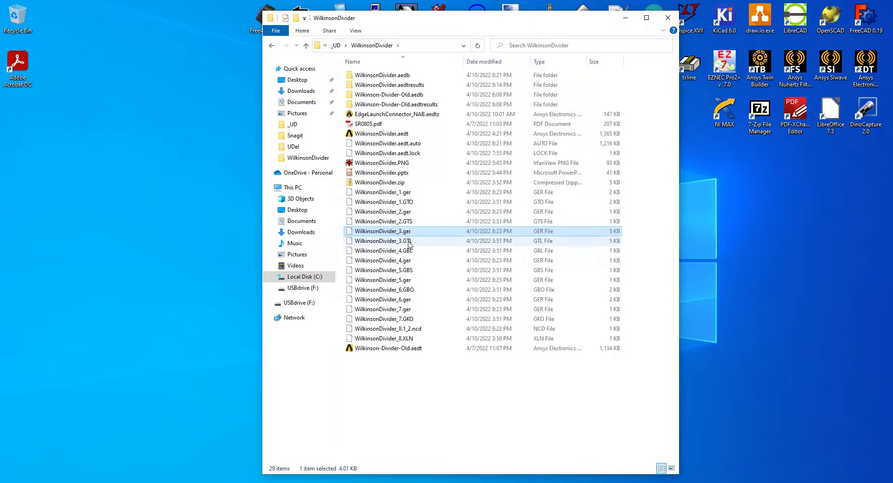
click(409, 245)
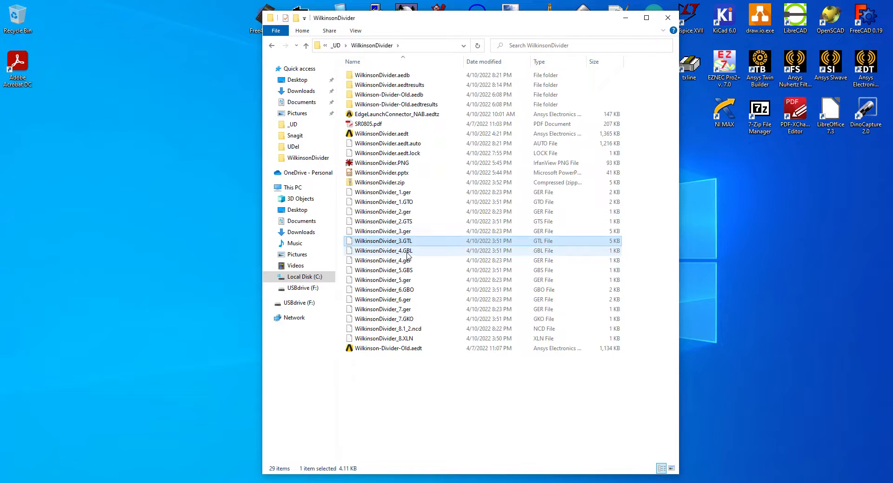
click(408, 253)
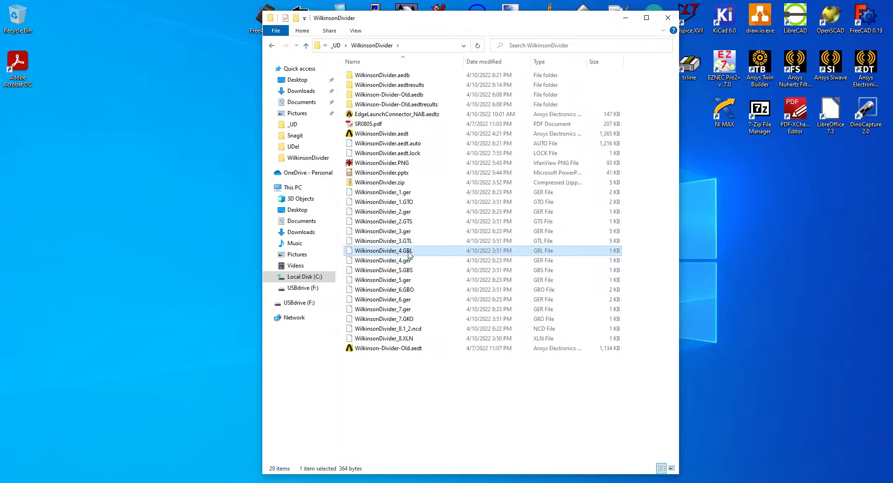
click(407, 271)
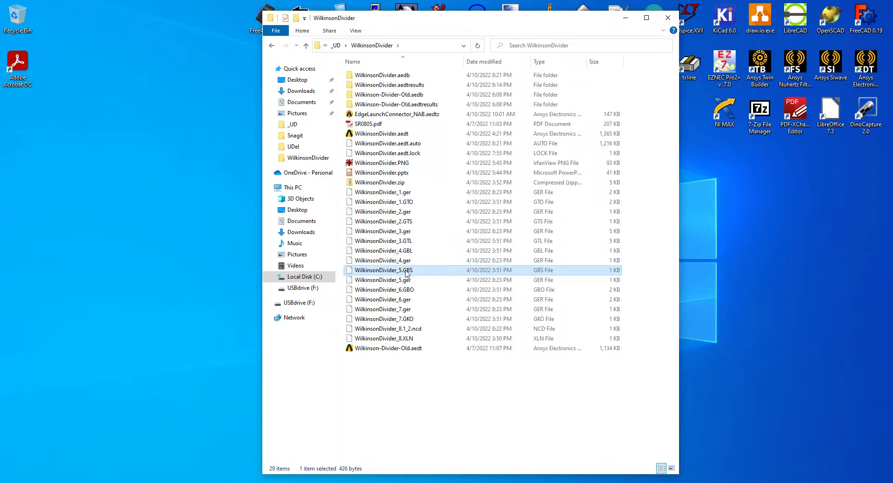
click(405, 294)
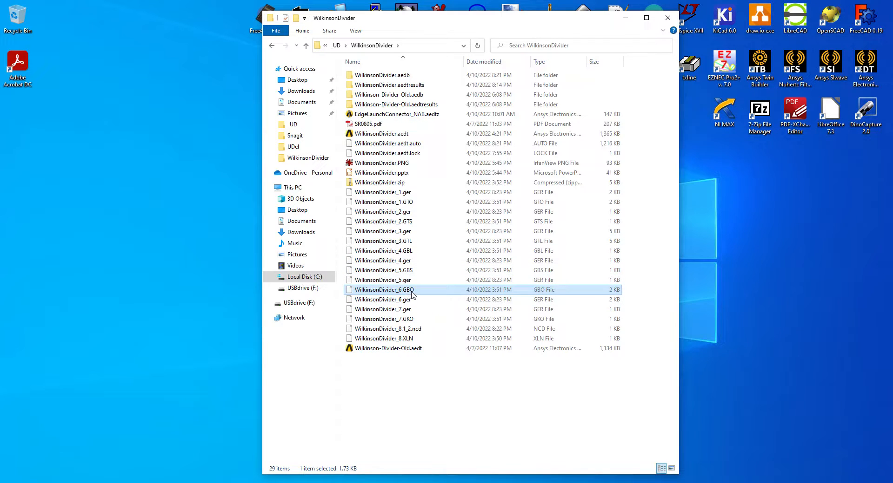
click(411, 320)
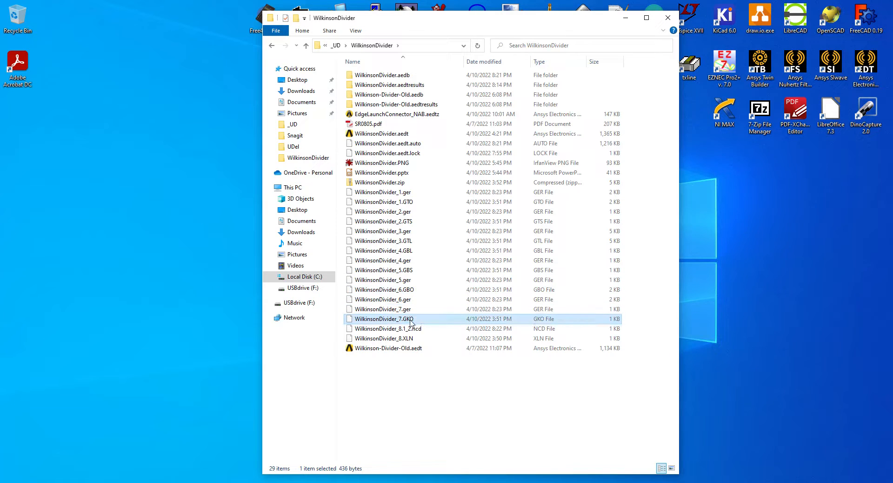
click(408, 341)
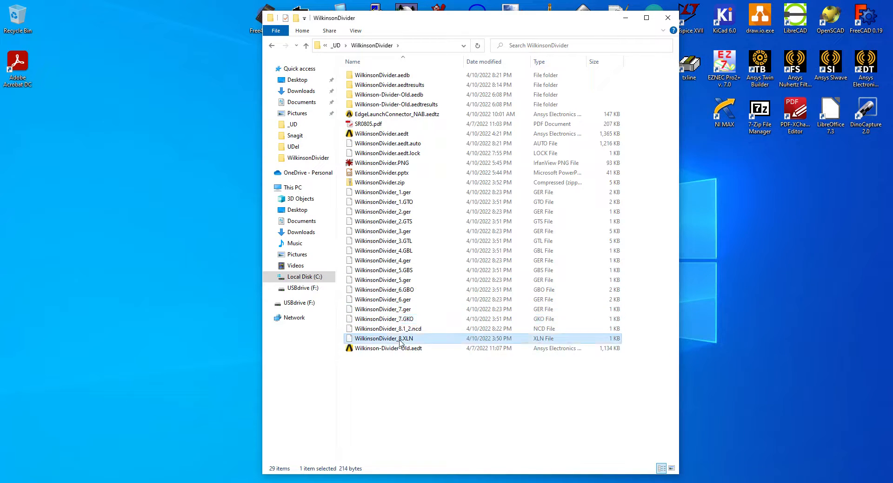
click(407, 342)
click(418, 340)
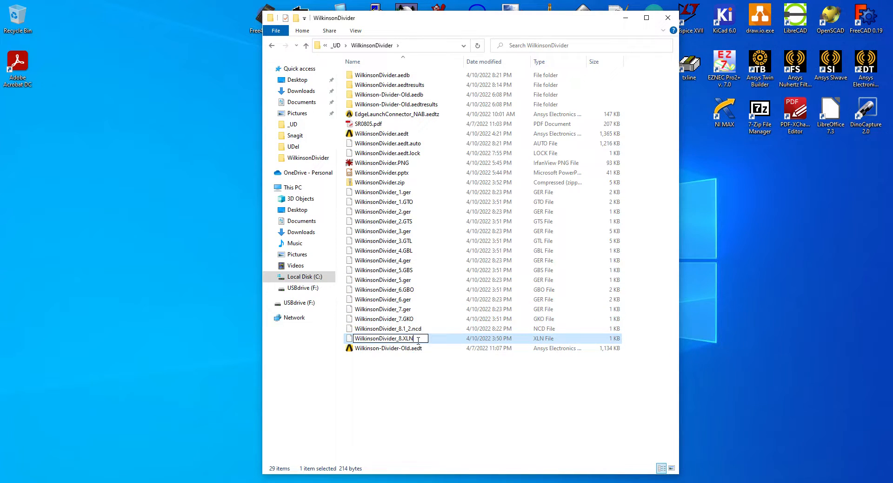
click(392, 371)
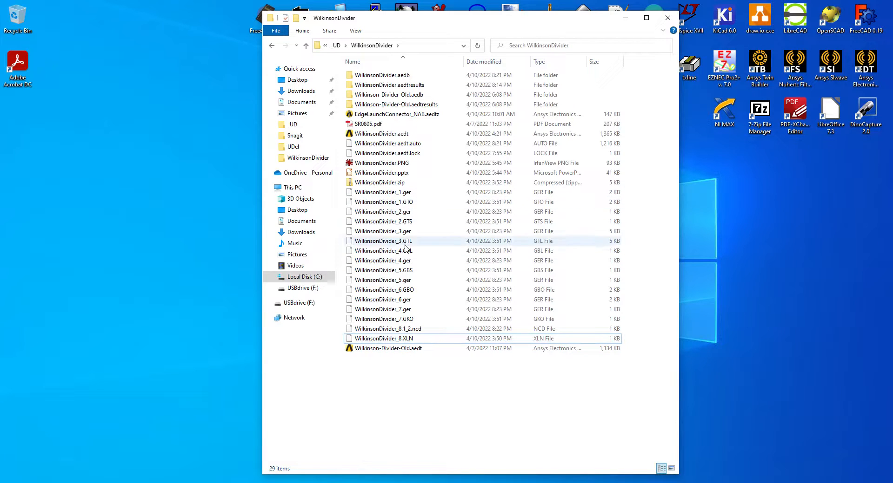
Switch to the Gerber Viewer and examine the WilkinsonDivider copper and drill layers
click(625, 18)
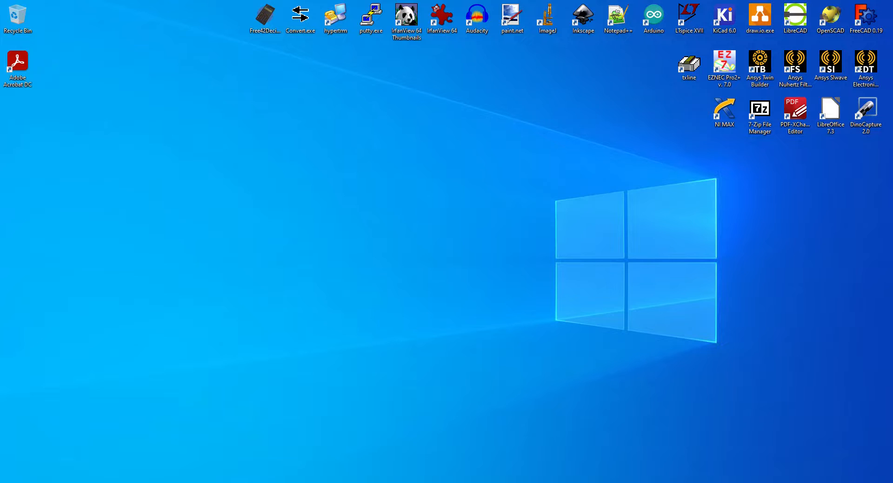
click(432, 482)
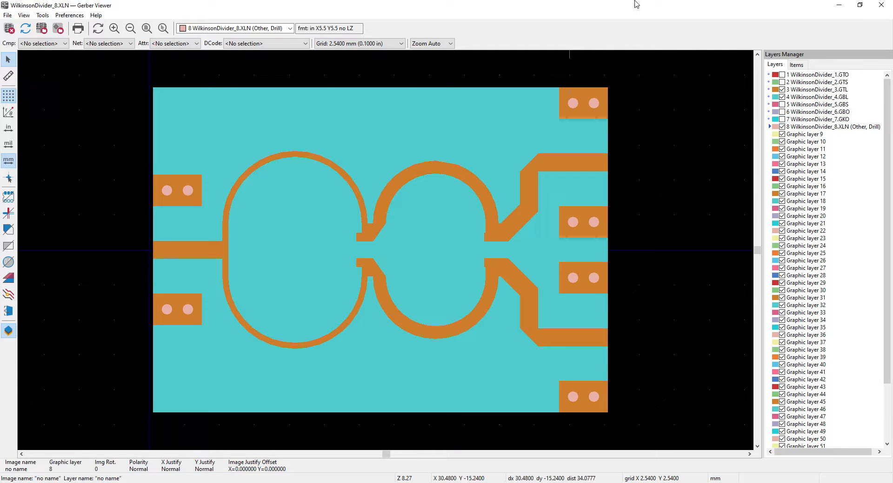
click(838, 5)
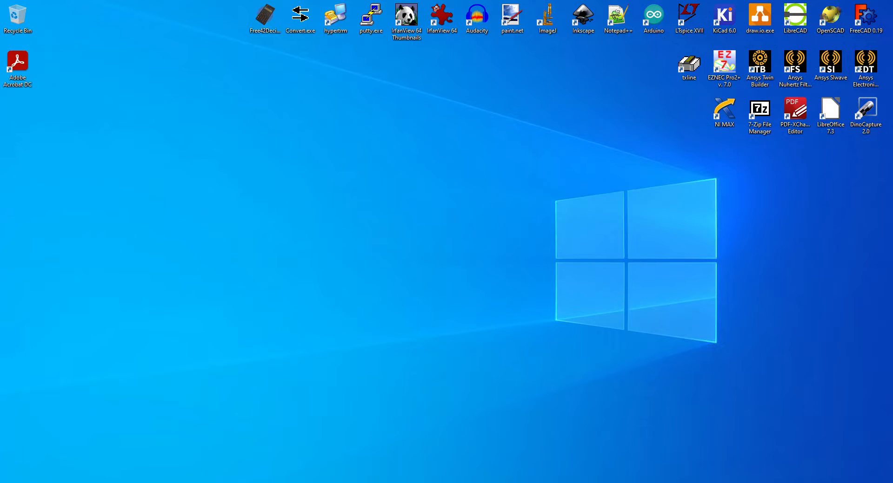
Switch to the browser and examine the OSH Park upload's board details and its top and bottom previews at full window size
click(442, 482)
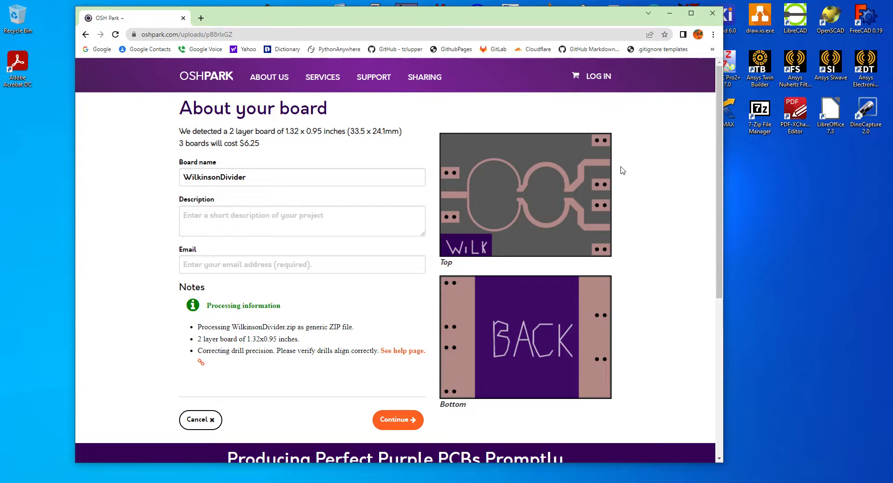
click(691, 13)
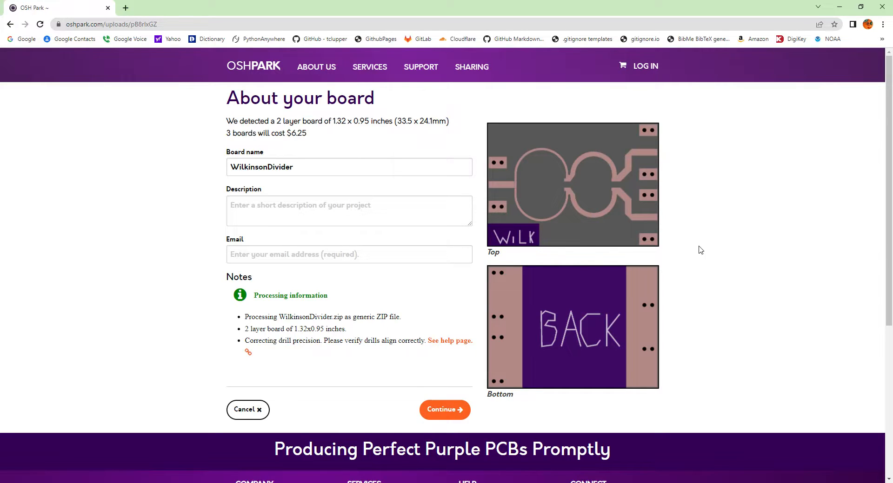
click(837, 7)
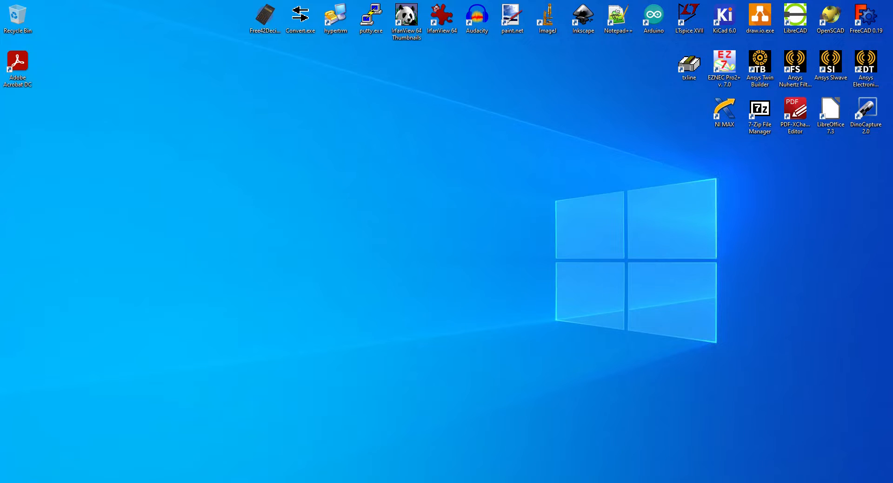
Switch back to Ansys Electronics Desktop and hide the Silkscreen Bottom, Soldermask Bottom, Soldermask Top, Silkscreen Top and Outline layers
click(441, 482)
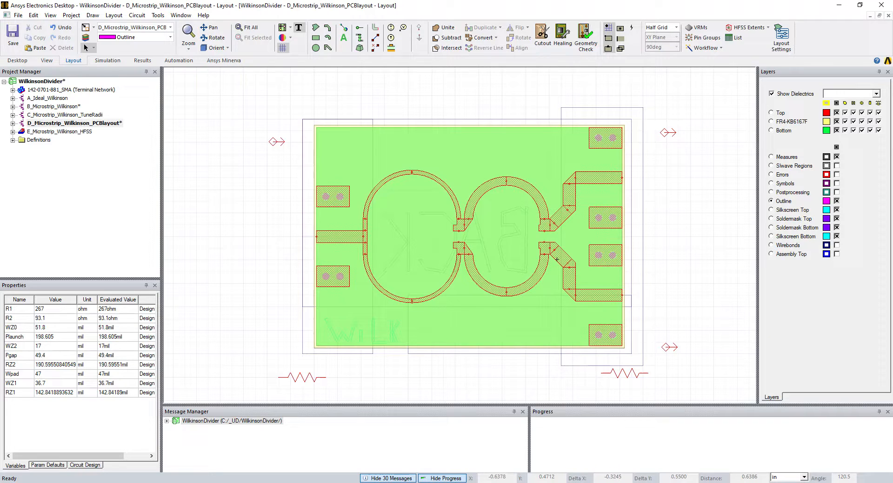
click(837, 236)
click(837, 227)
click(837, 219)
click(836, 210)
click(836, 202)
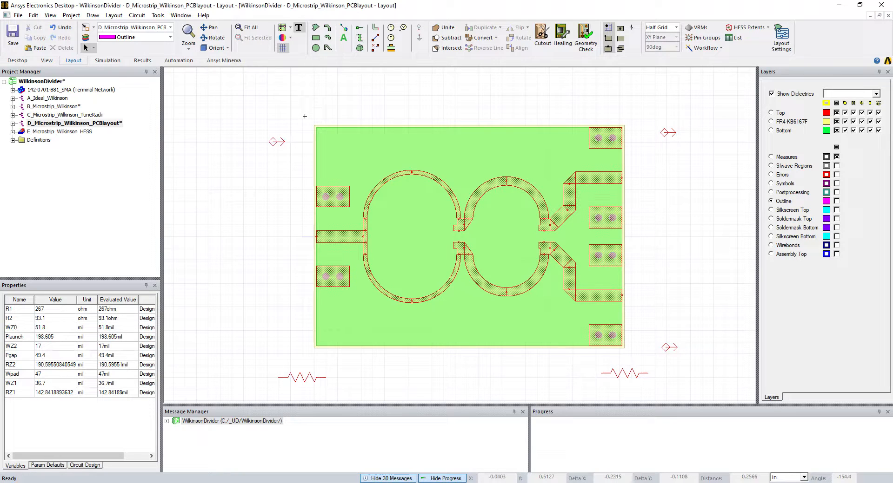
Select all the visible geometry within the board area, and clear the selection
drag(304, 116, 631, 355)
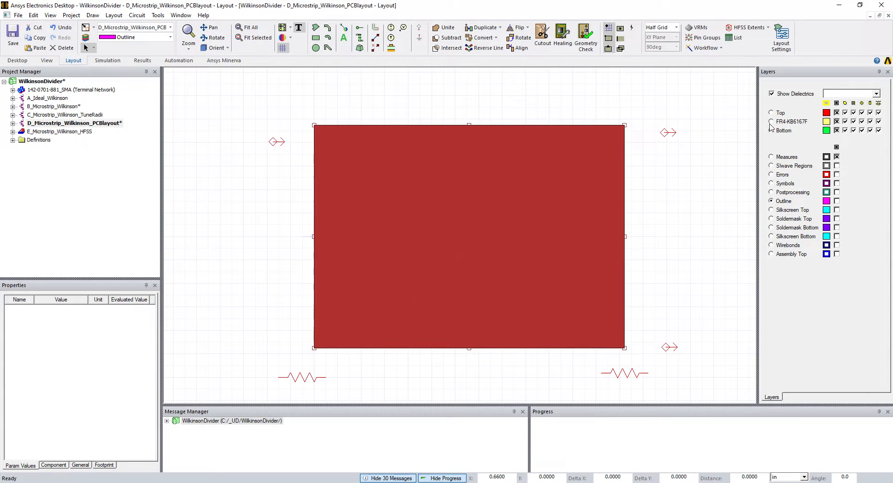
click(637, 107)
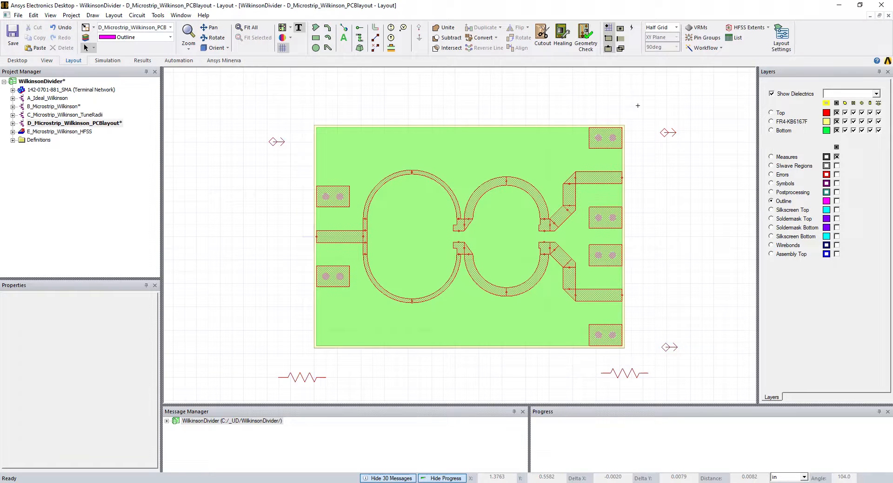
With the Outline layer hidden, select all the board geometry and copy it into a new HFSS 3D Layout design
key(ctrl+z)
click(837, 201)
drag(293, 107, 631, 353)
click(34, 15)
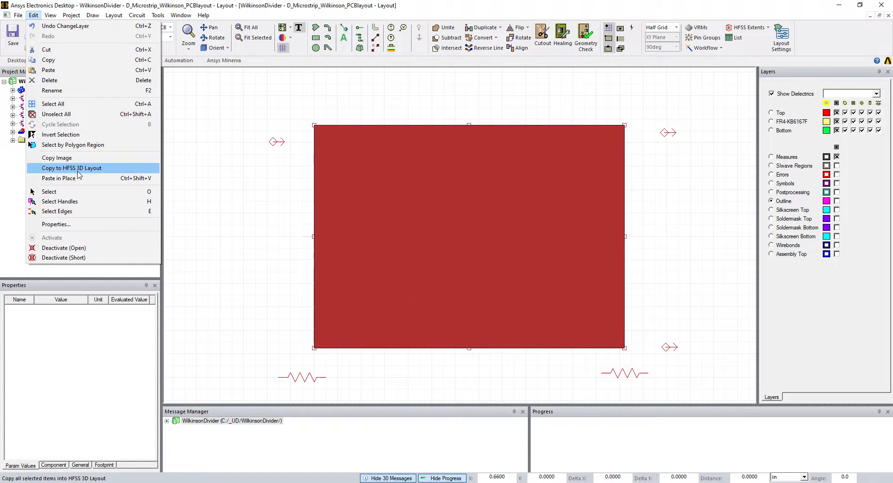
click(78, 171)
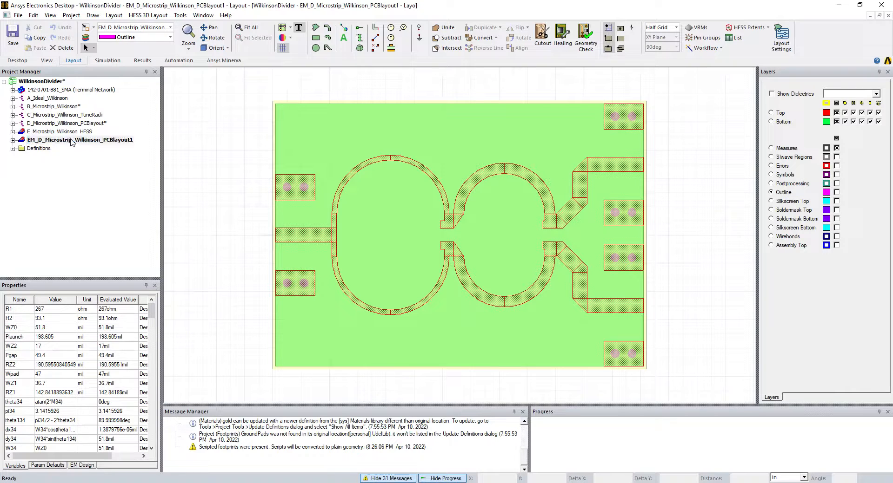
click(12, 140)
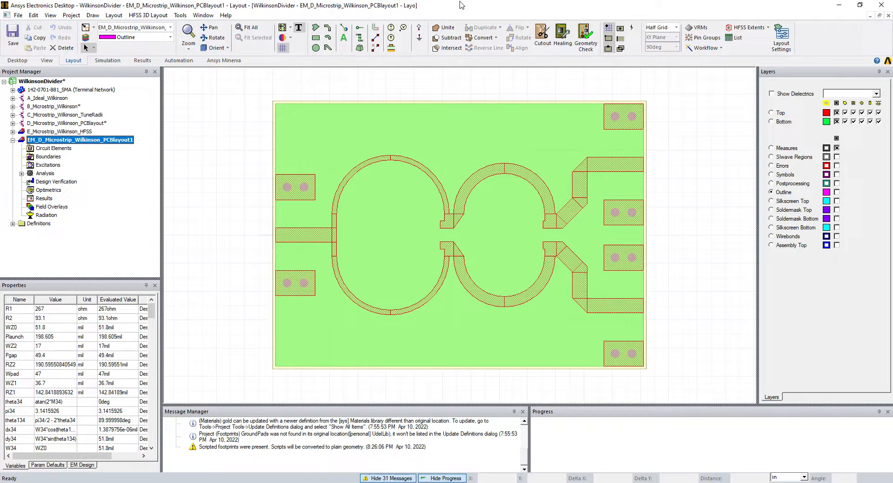
click(889, 74)
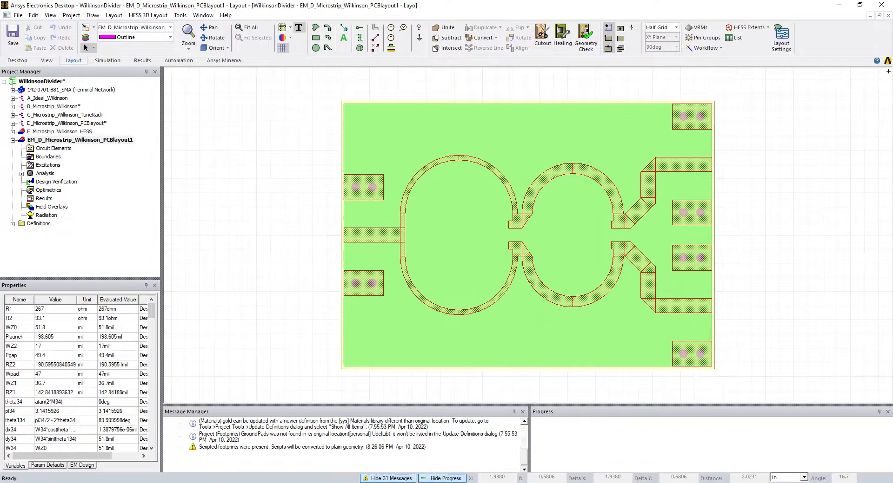
click(39, 90)
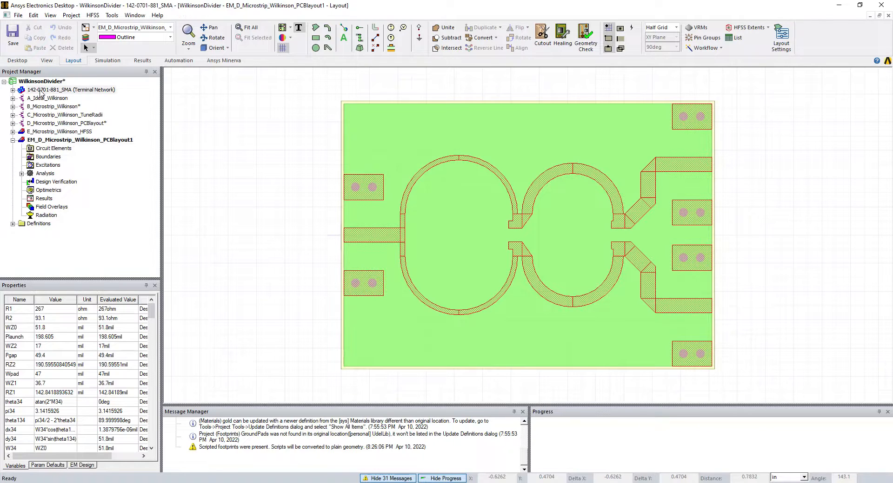
double_click(38, 91)
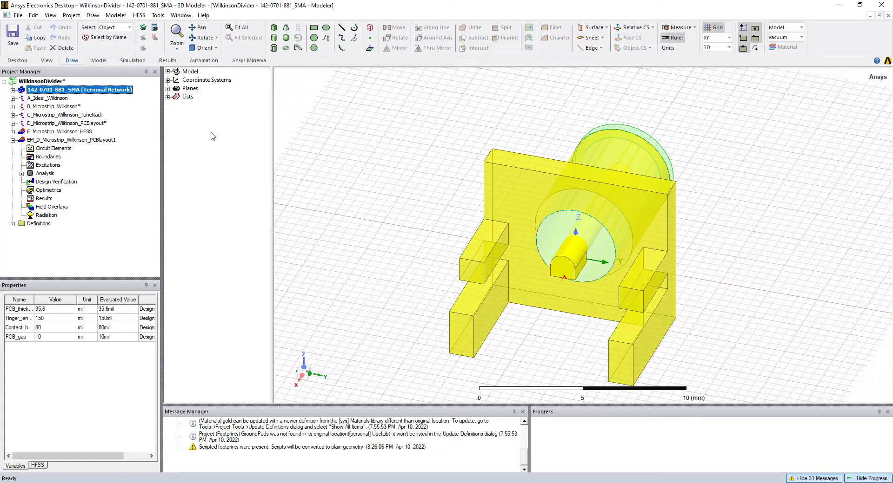
Close all open design windows and reopen the EM_D_Microstrip_Wilkinson_PCBlayout1 layout maximized
click(181, 16)
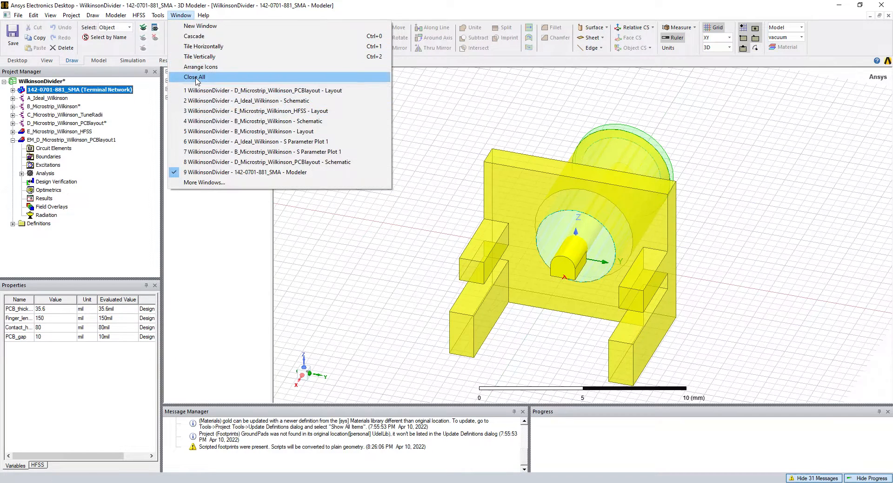
click(196, 77)
click(75, 141)
double_click(74, 141)
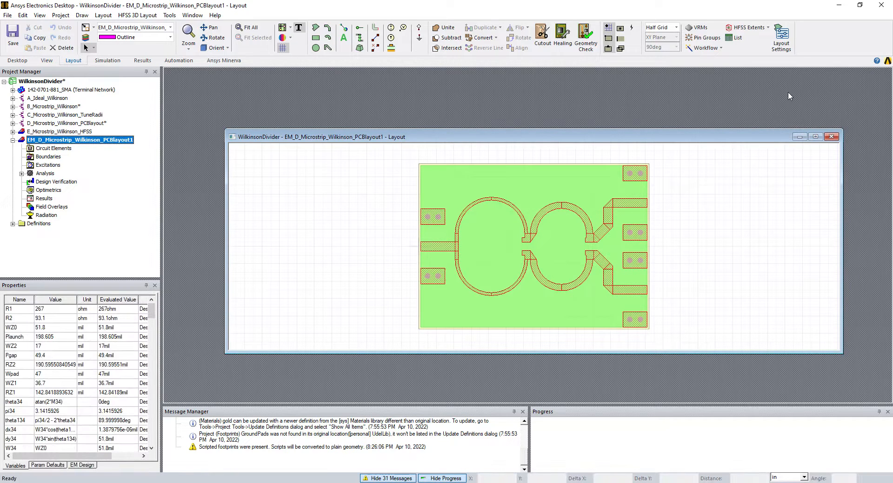
click(815, 136)
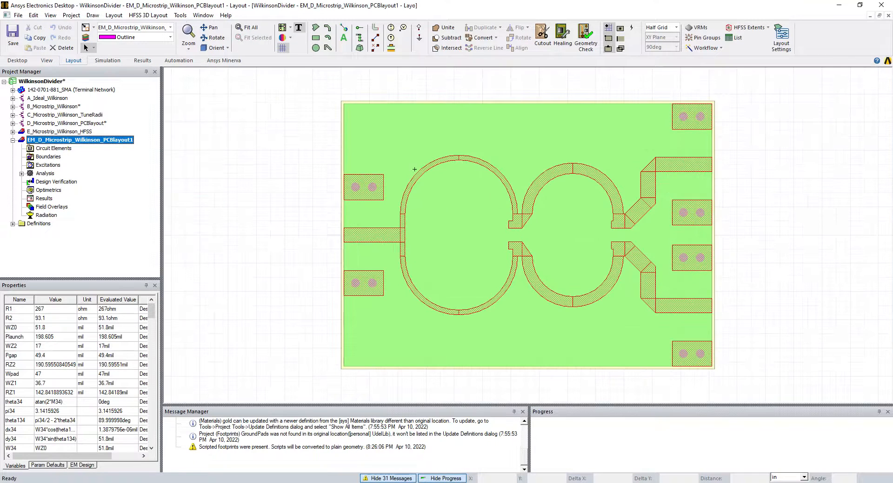
click(78, 90)
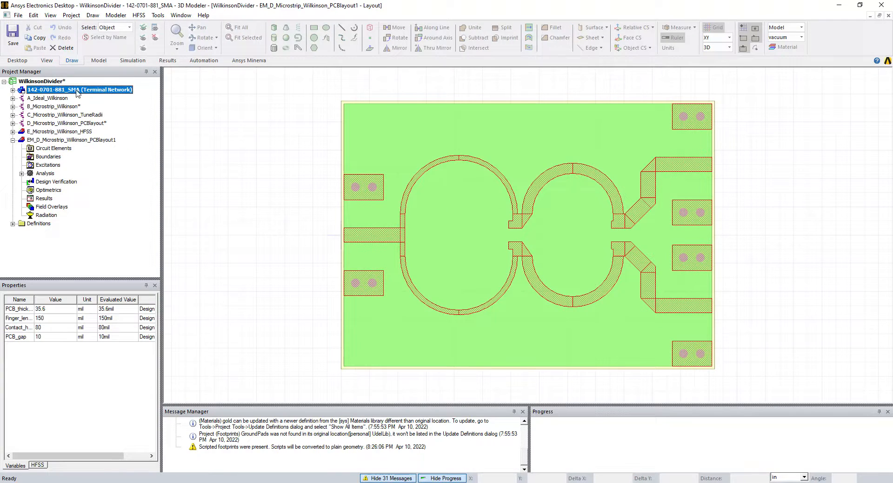
right_click(77, 91)
click(88, 94)
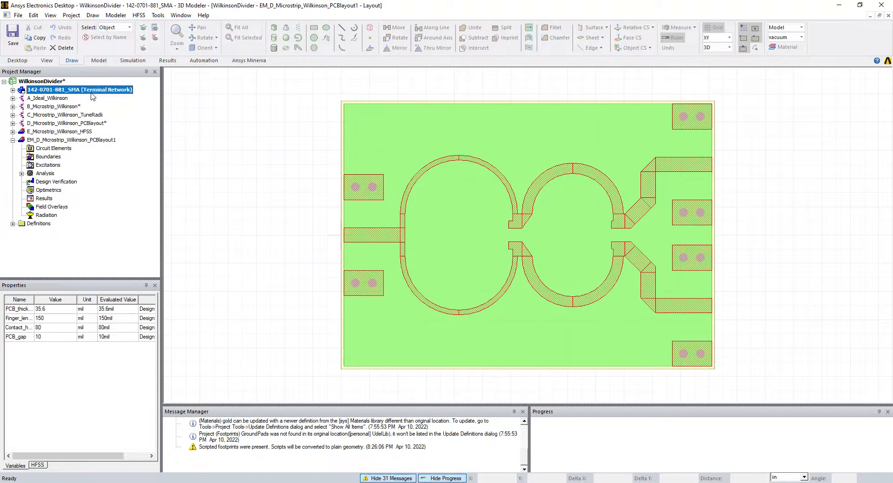
click(50, 141)
right_click(50, 140)
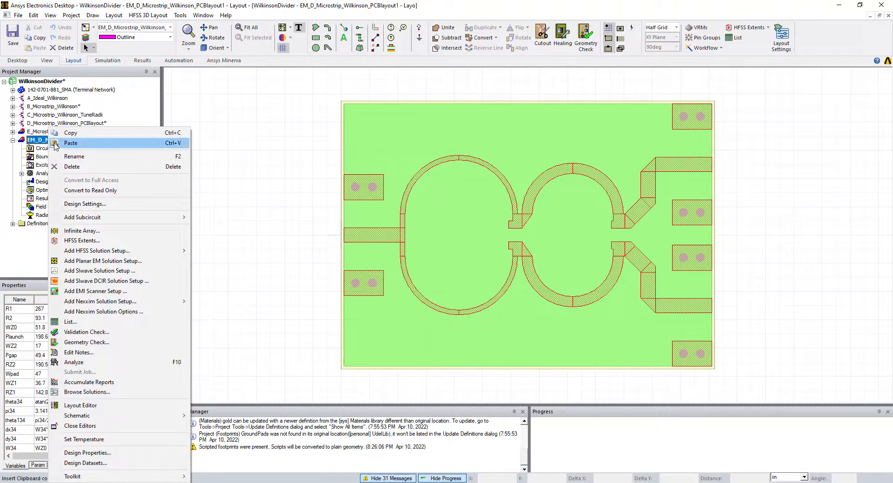
click(58, 143)
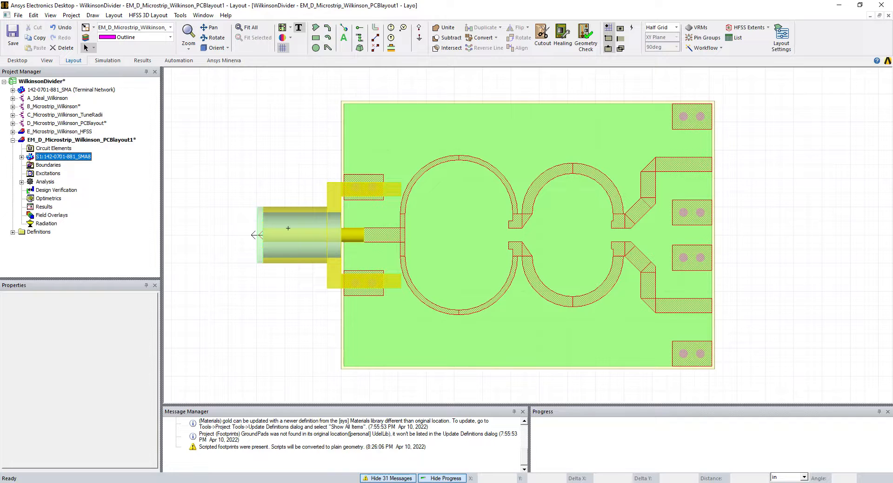
Move the pasted SMA connector off the board to the empty area beyond its upper-left corner
click(288, 229)
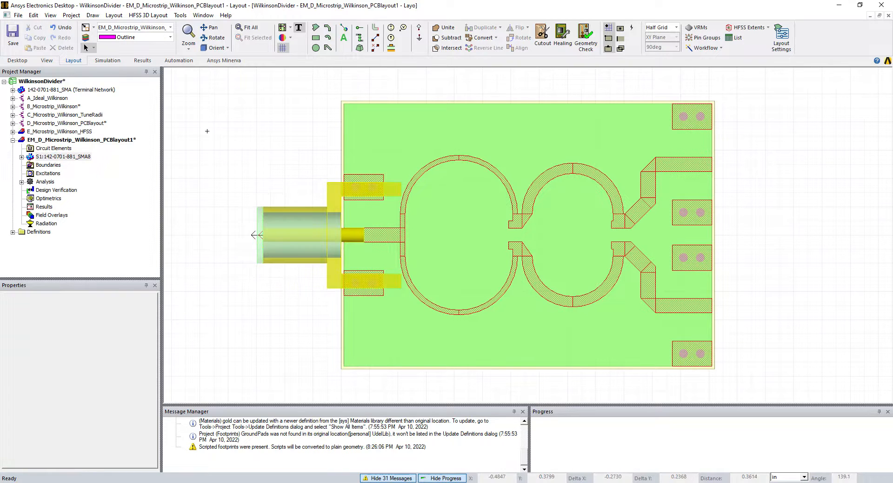
click(292, 227)
drag(292, 227, 207, 147)
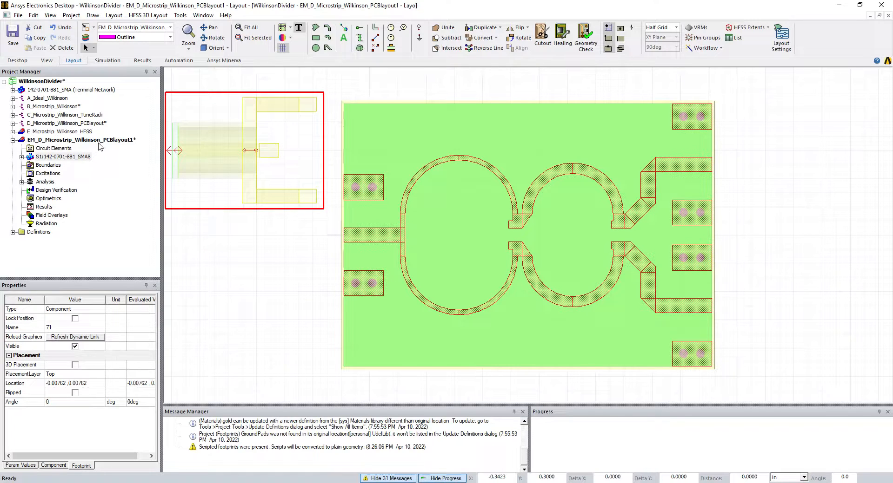
click(81, 140)
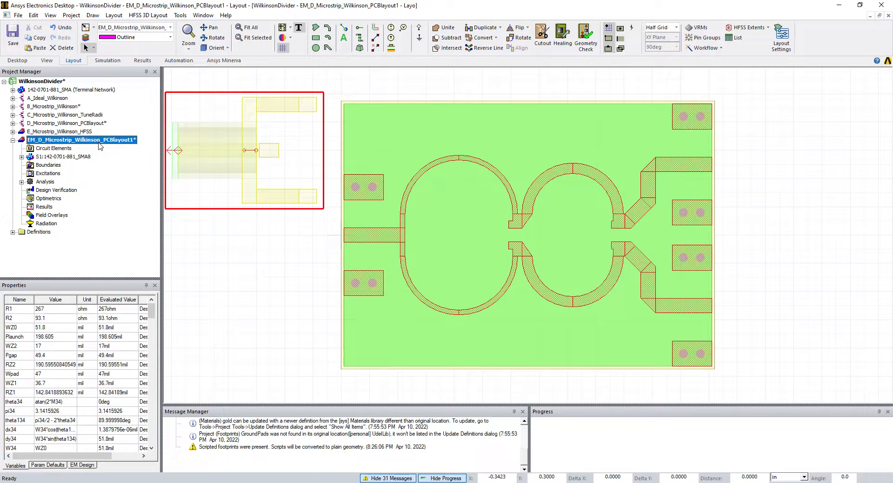
key(ctrl+v)
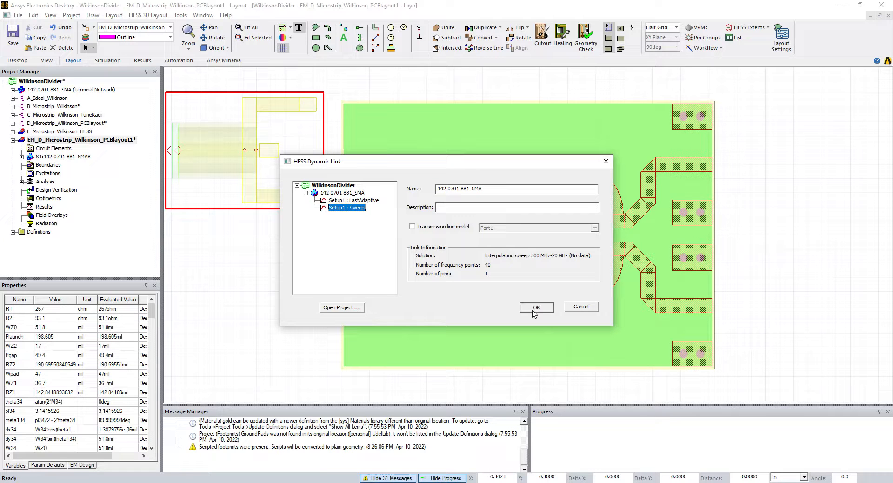
click(579, 307)
click(308, 309)
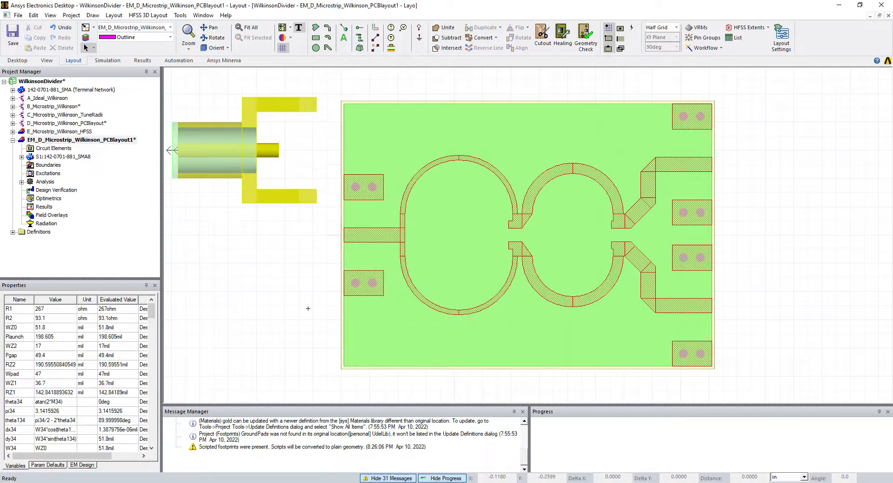
click(78, 91)
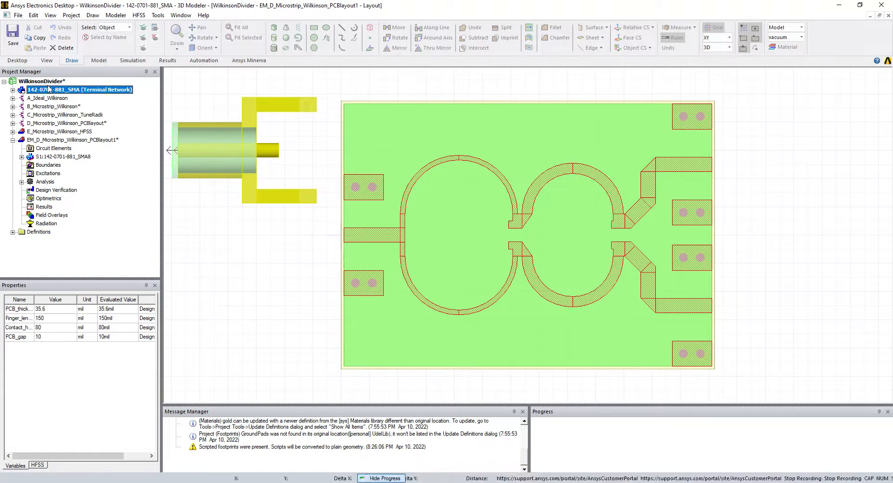
click(72, 139)
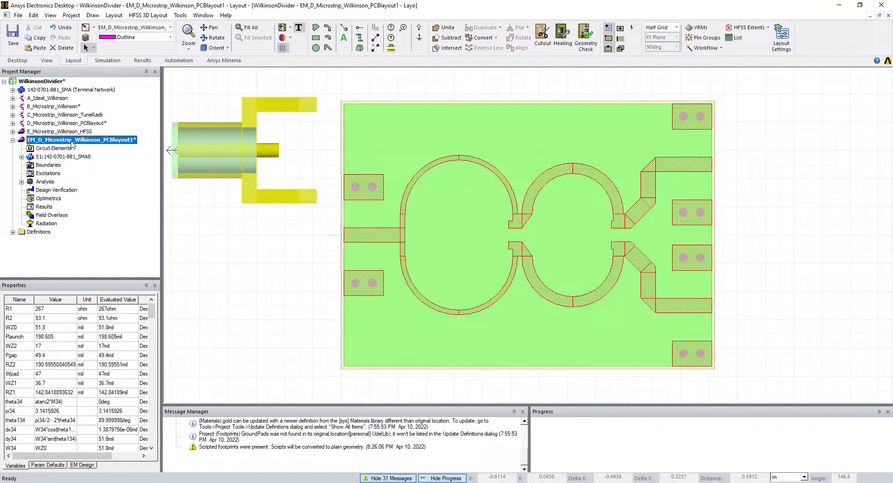
key(ctrl+v)
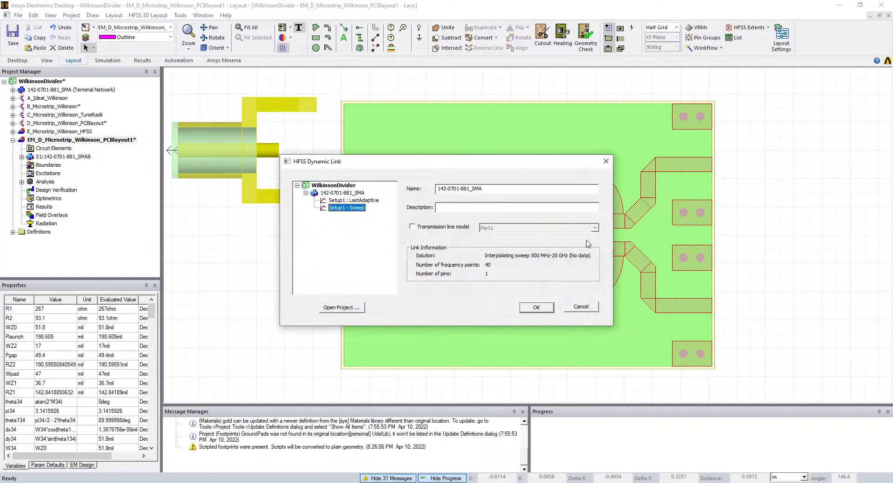
click(540, 308)
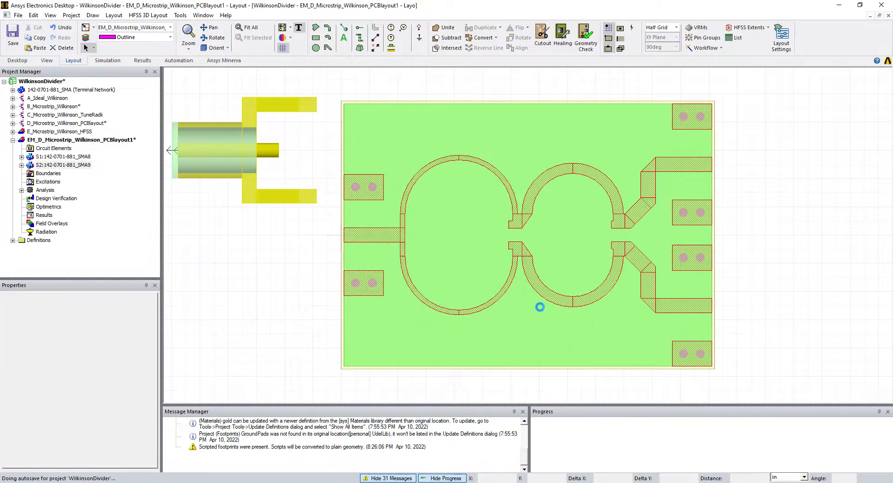
drag(347, 247, 812, 145)
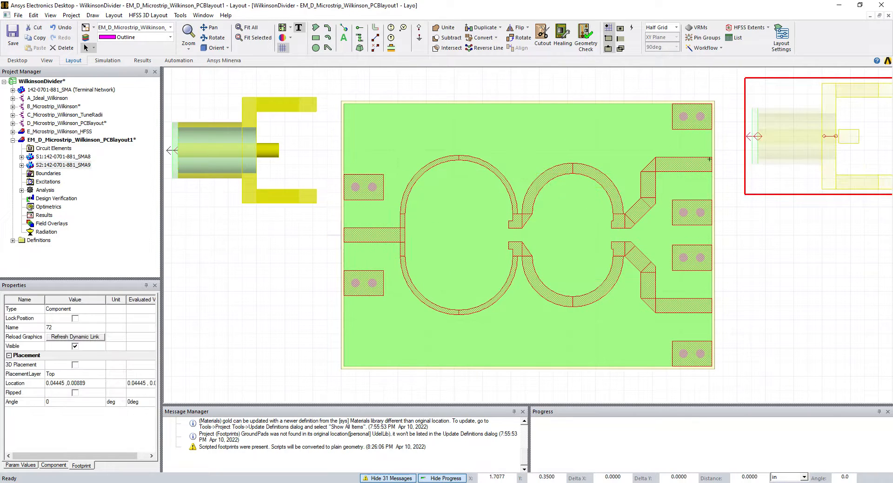
click(63, 140)
click(64, 90)
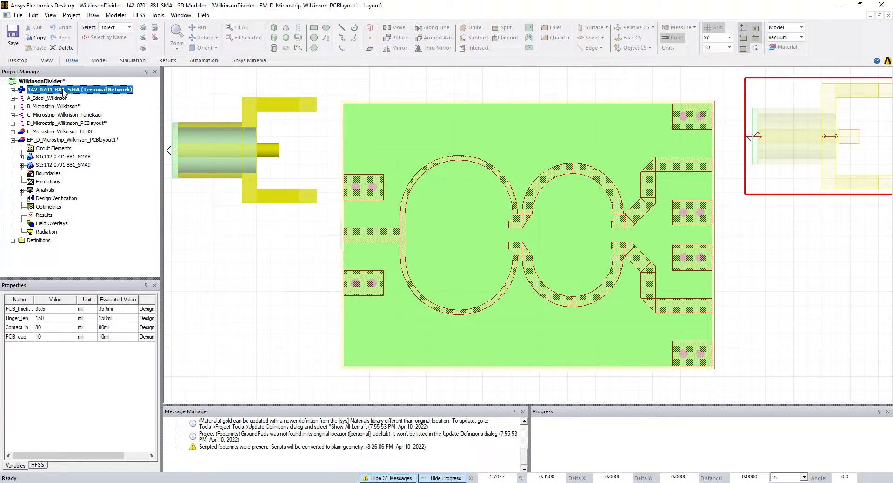
click(55, 140)
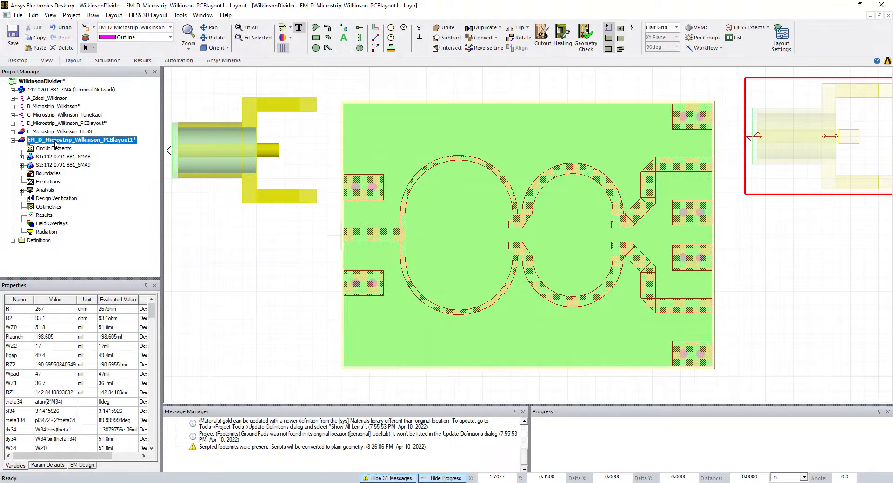
click(55, 141)
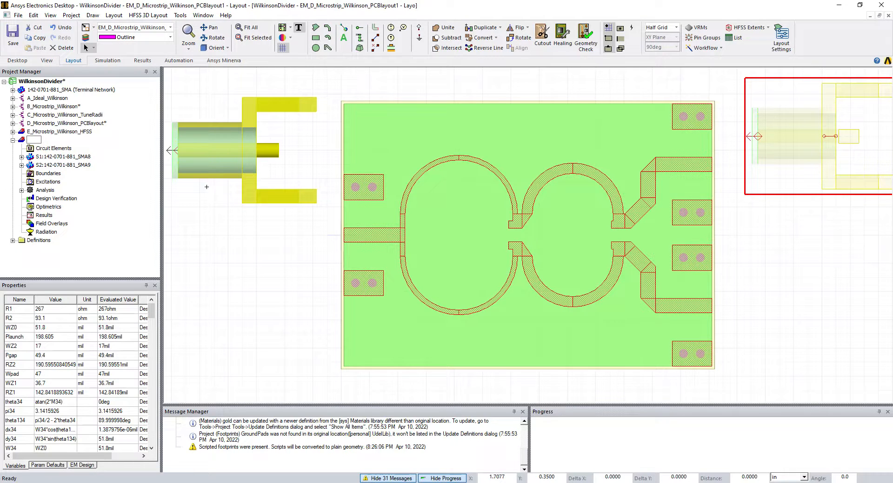
key(Escape)
click(105, 141)
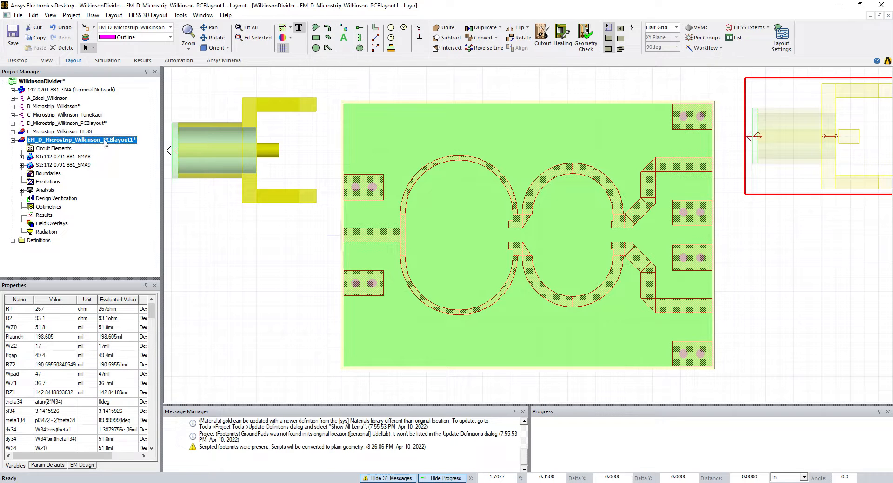
key(ctrl+v)
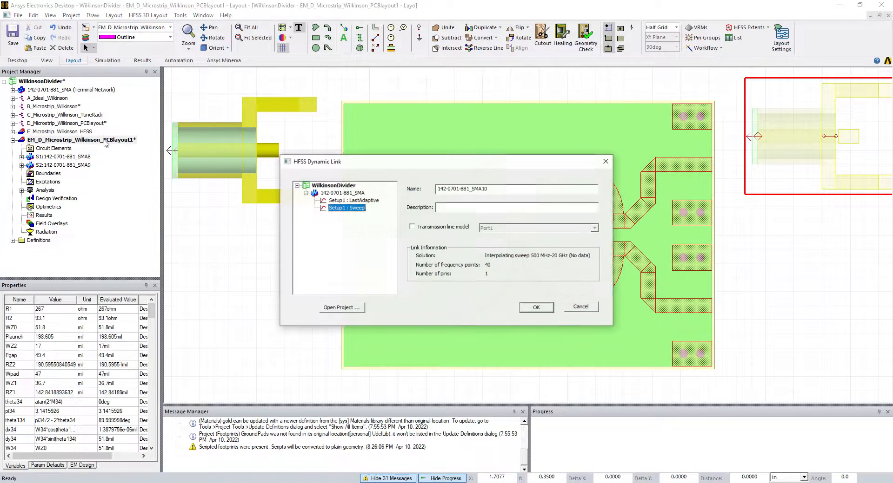
click(537, 309)
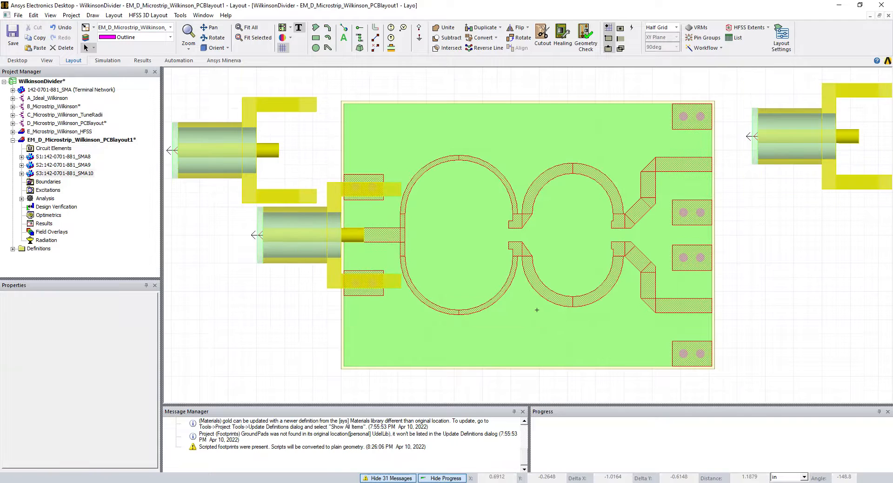
drag(307, 247, 792, 292)
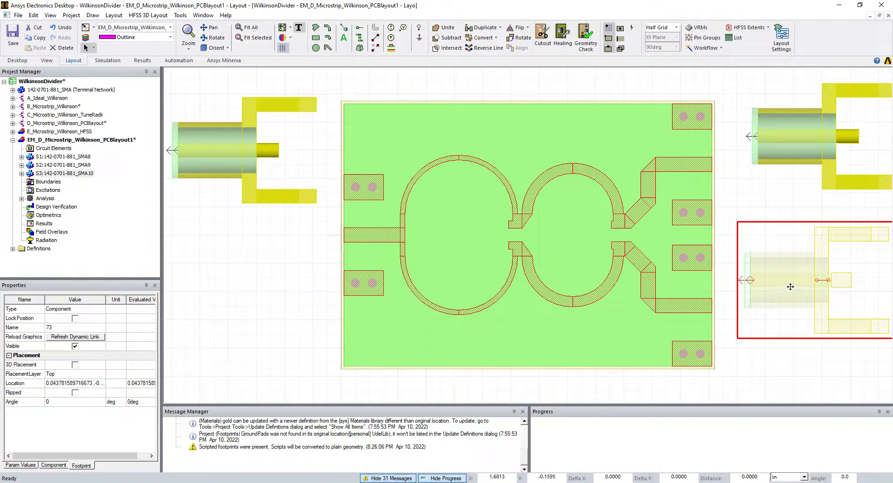
Set the placement angle of both SMA connectors to the right of the board to 180 deg
click(757, 201)
click(783, 145)
click(61, 402)
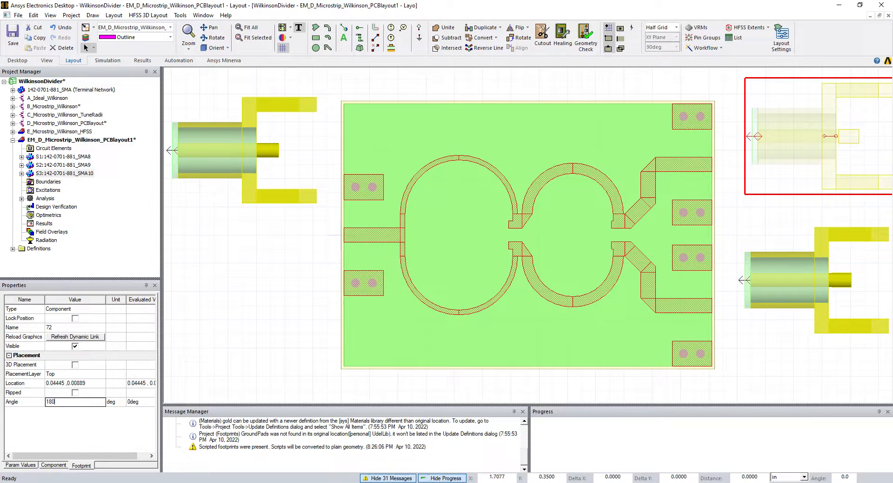
key(Return)
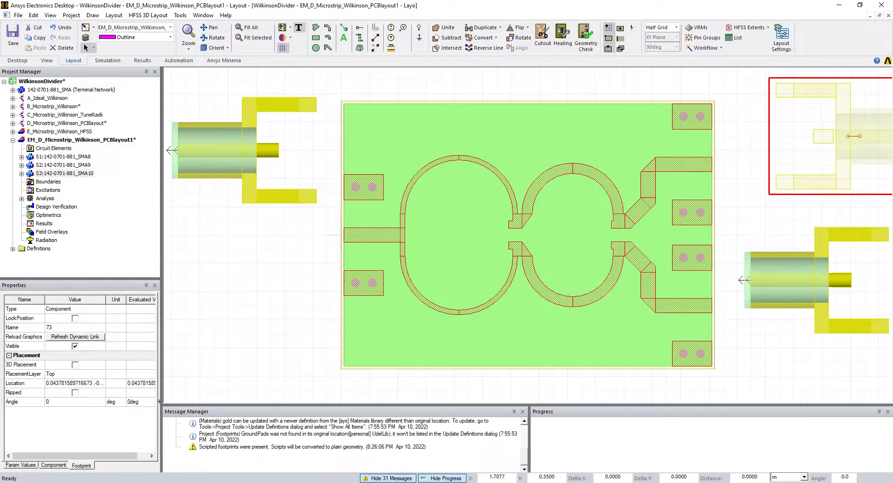
click(769, 275)
click(61, 401)
text(18)
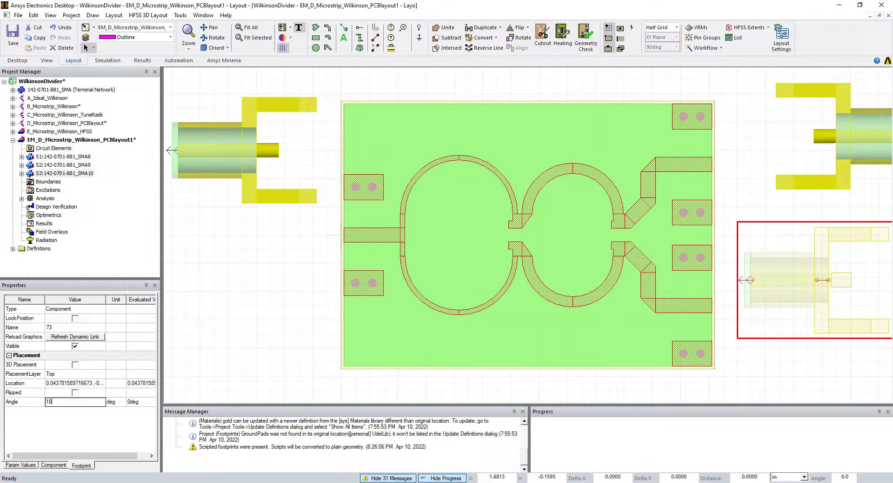
text(0)
key(Return)
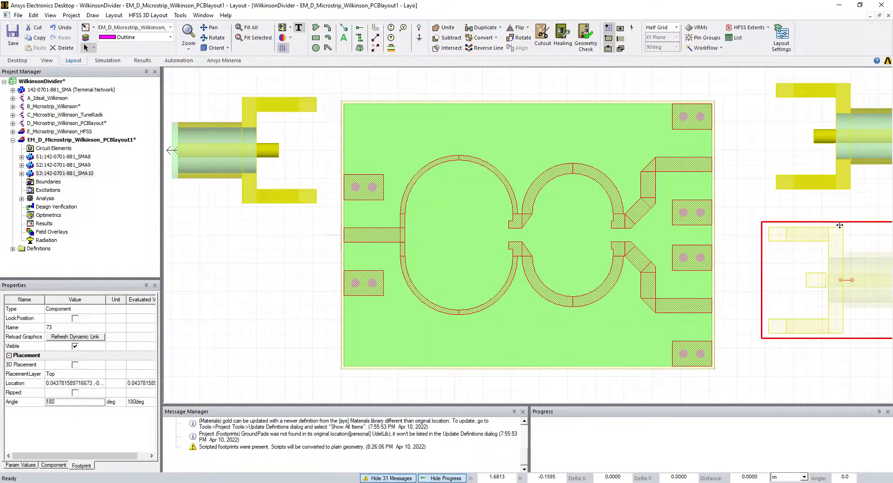
Move the two output SMA connectors onto the board's right edge so their center pins align with the upper and lower output traces
drag(857, 264, 743, 290)
drag(858, 124, 722, 159)
scroll(722, 160, up, 4)
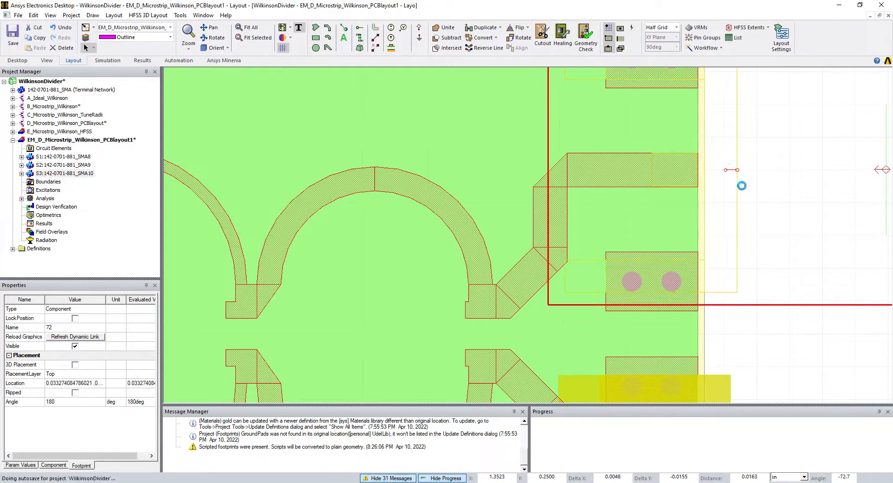
scroll(806, 311, down, 5)
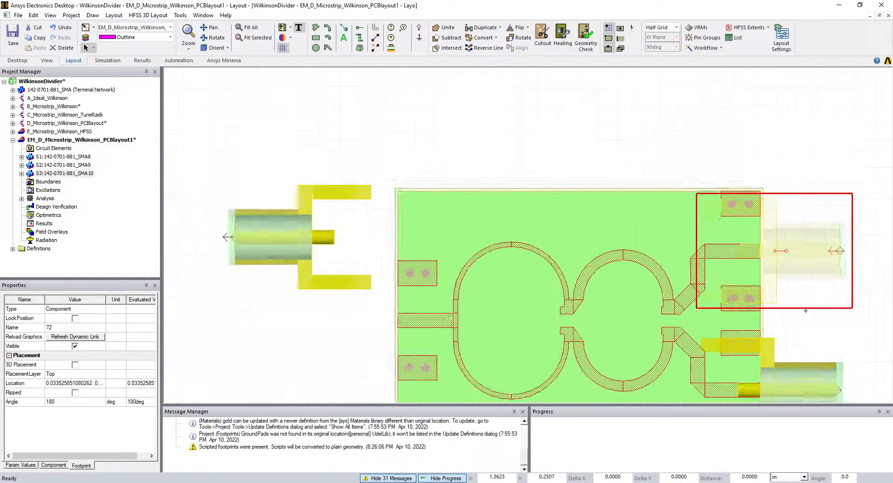
scroll(808, 279, up, 5)
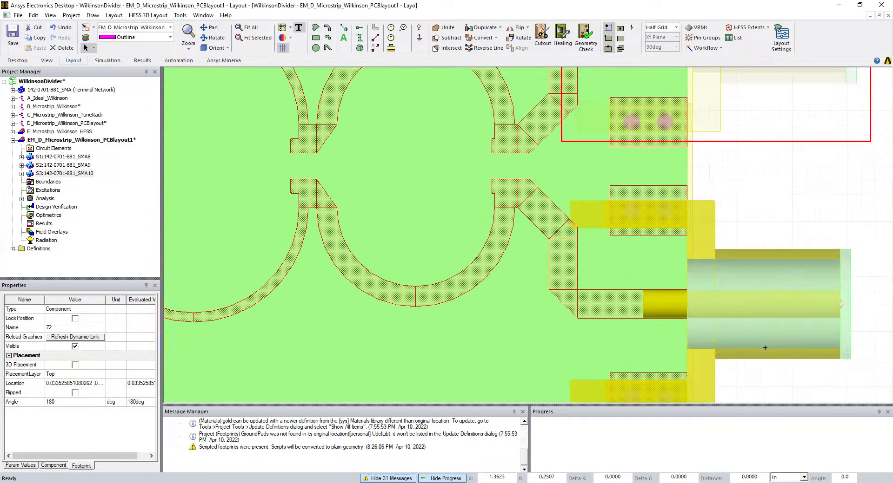
click(740, 325)
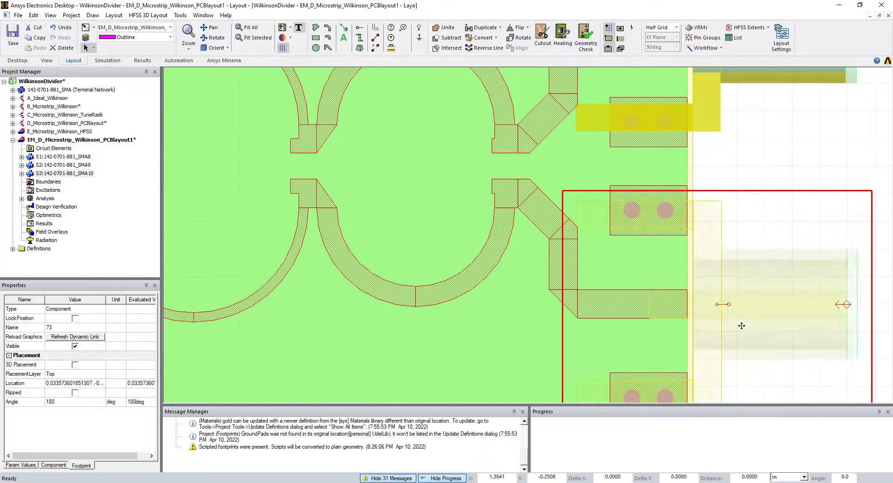
Move the input SMA connector onto the board's left edge with its center pin on the input trace, and deselect it
scroll(740, 325, down, 5)
drag(342, 203, 420, 268)
scroll(420, 267, up, 3)
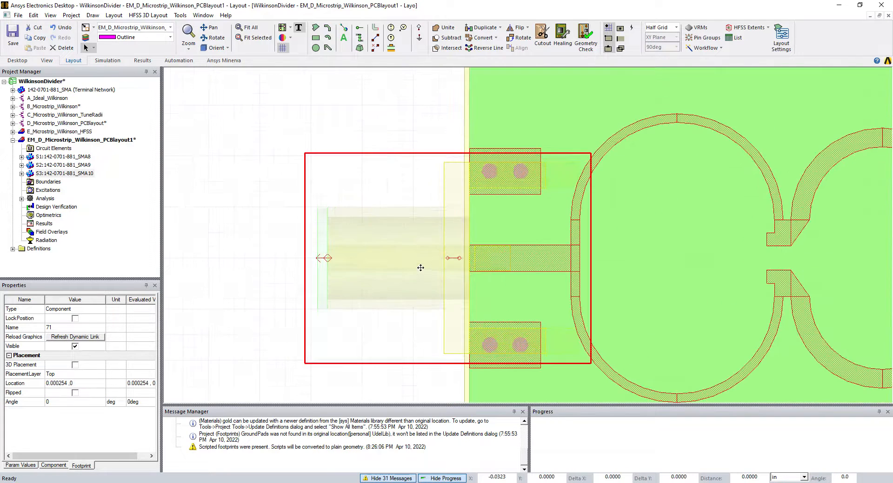
mouse_move(429, 266)
mouse_down()
mouse_move(421, 264)
mouse_move(439, 265)
mouse_up()
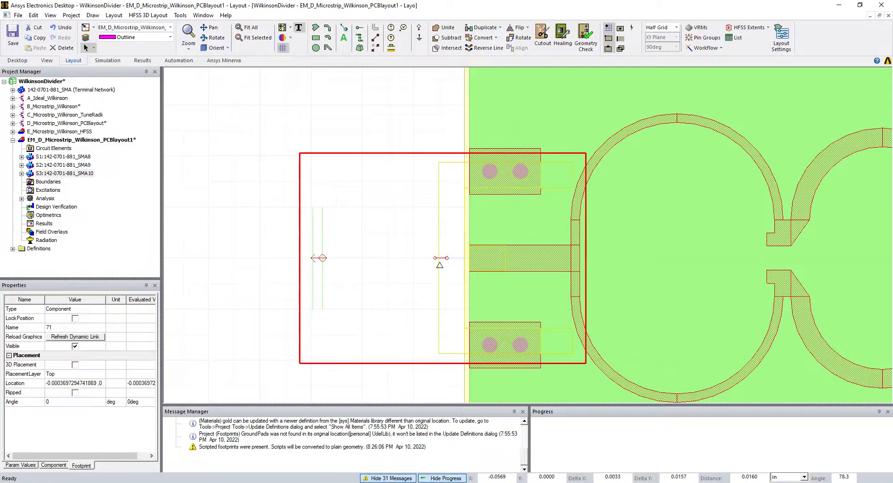
click(448, 143)
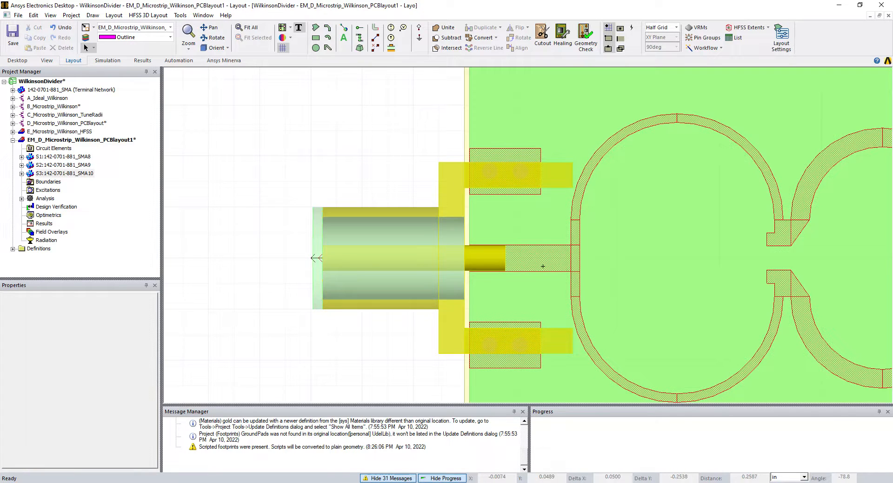
Examine how all three SMA connectors sit against the board edges, ground pads and traces
scroll(512, 252, down, 6)
scroll(723, 232, up, 3)
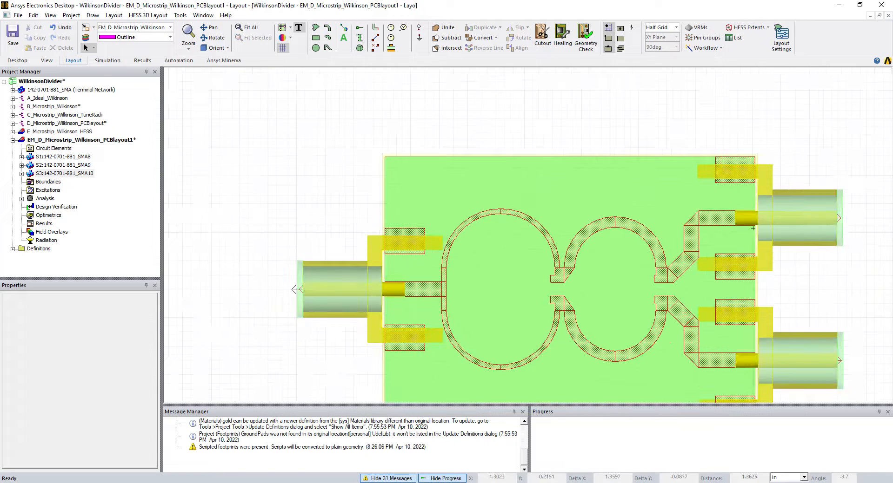
scroll(753, 228, down, 1)
scroll(554, 266, up, 1)
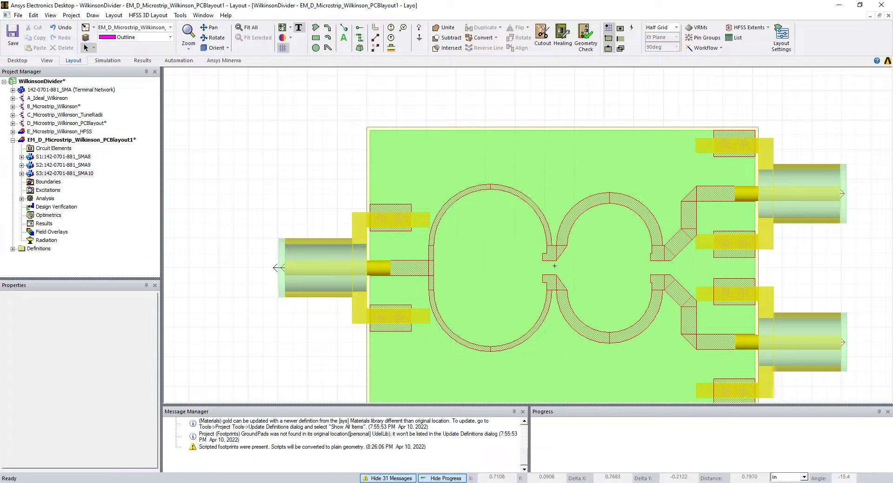
click(218, 48)
click(224, 61)
key(ctrl+d)
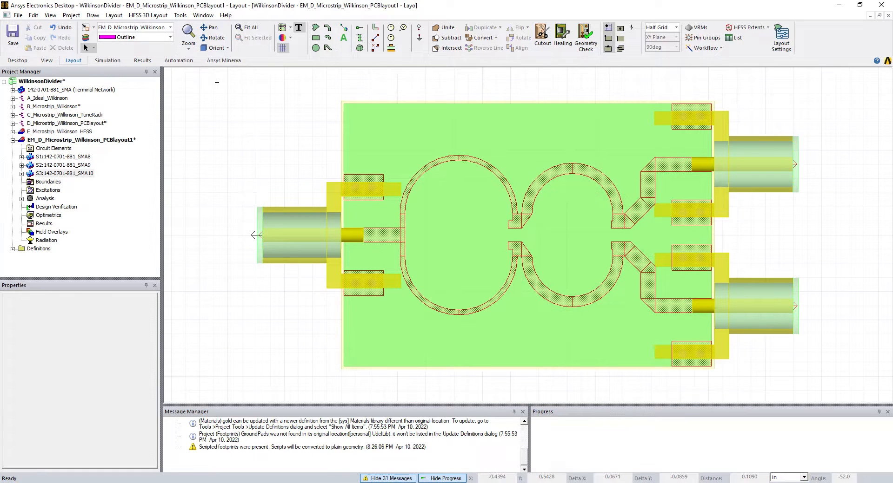
Using edge selection, create an RLC boundary between the facing pad edges in the gap between the large and small rings
right_click(224, 110)
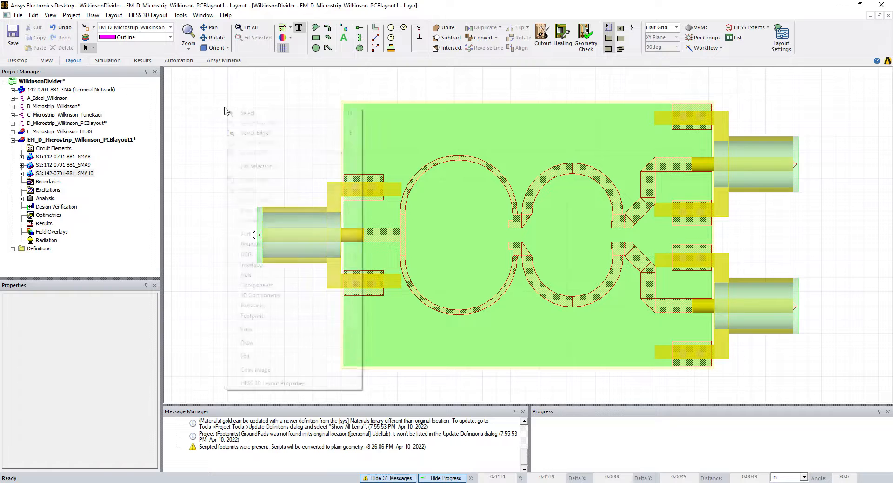
click(259, 134)
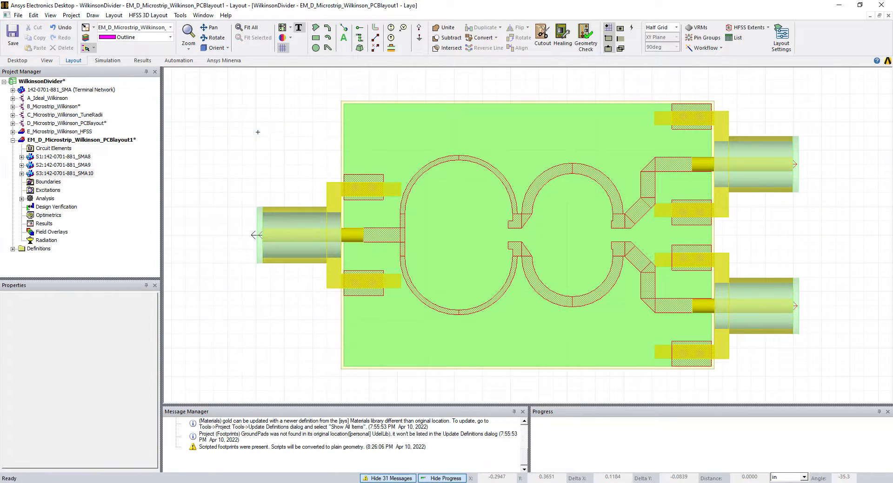
click(516, 229)
scroll(517, 230, up, 4)
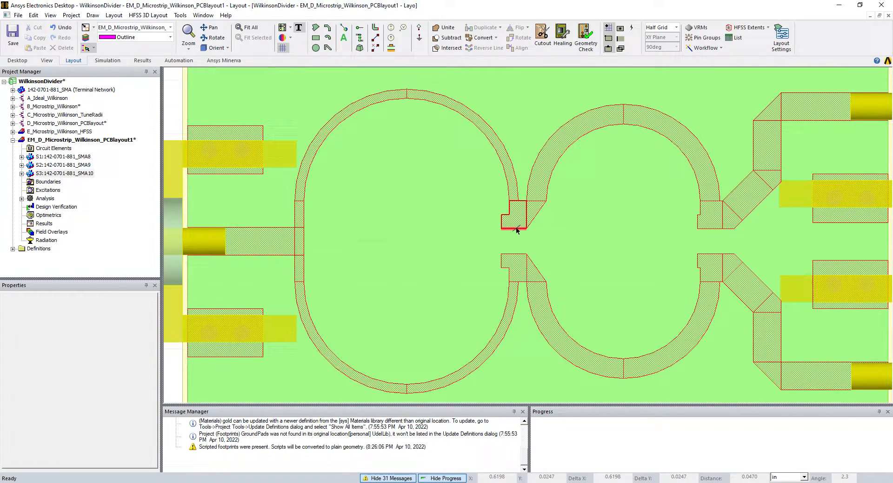
ctrl+click(513, 265)
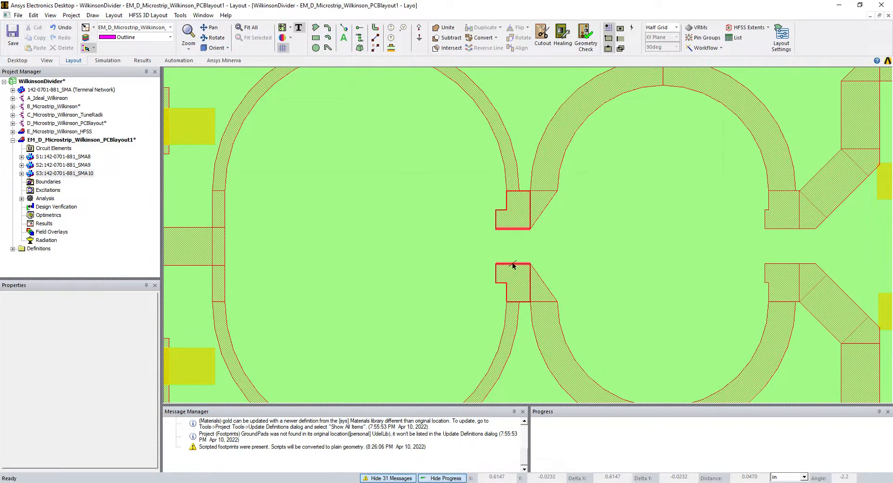
right_click(514, 244)
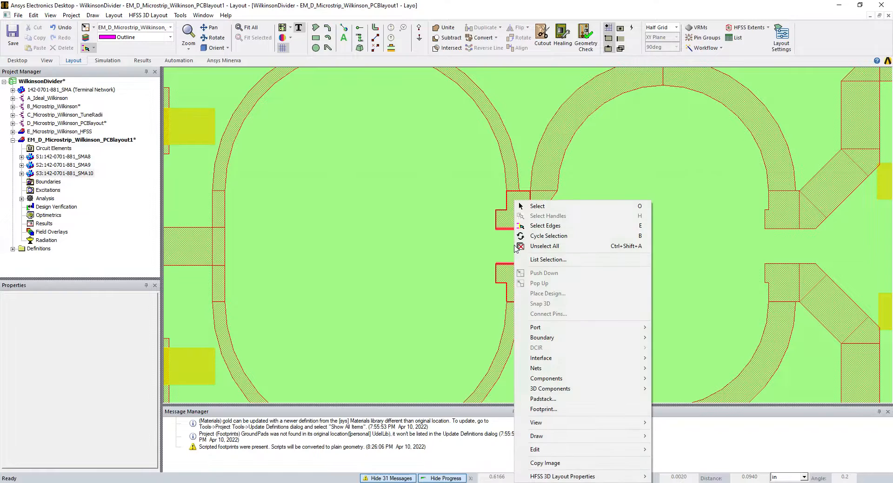
mouse_move(575, 338)
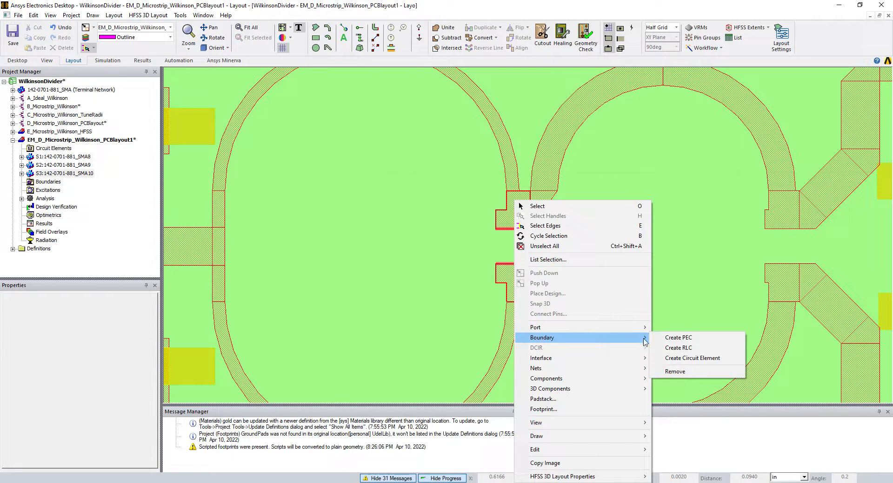
click(688, 349)
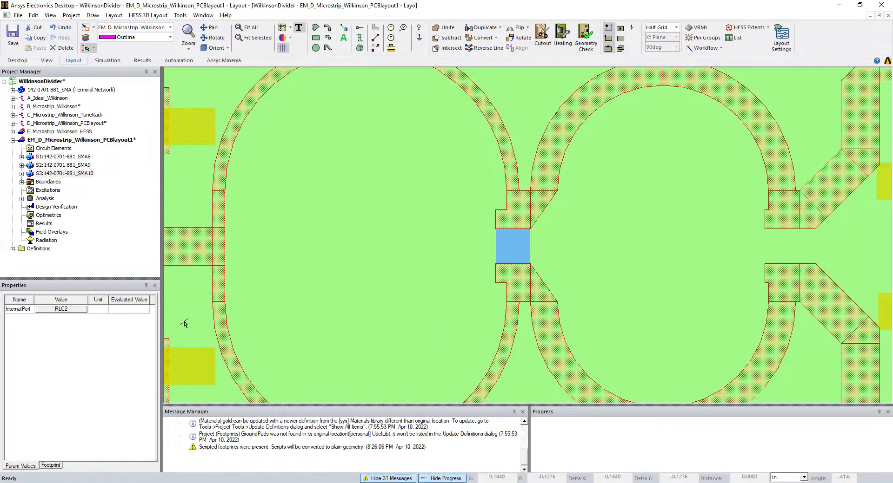
Create a second RLC boundary between the facing pad edges in the gap at the output side of the small ring
scroll(433, 238, down, 2)
scroll(432, 238, down, 2)
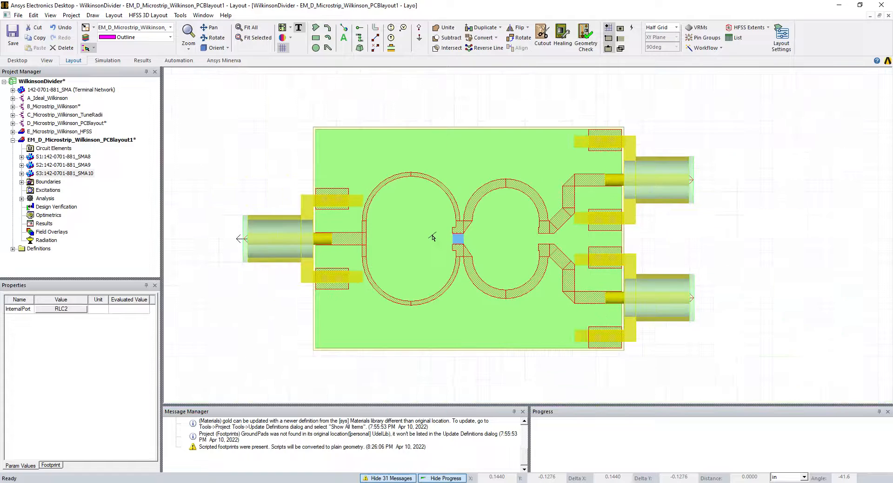
scroll(545, 236, up, 3)
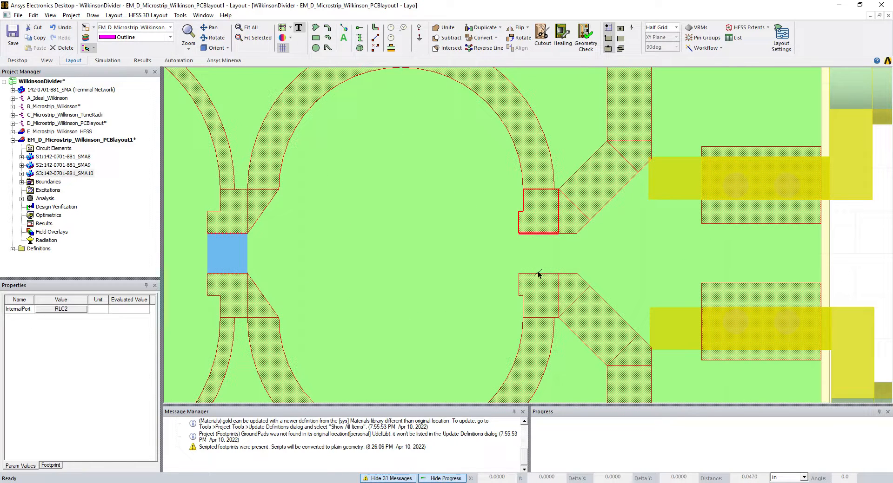
right_click(535, 256)
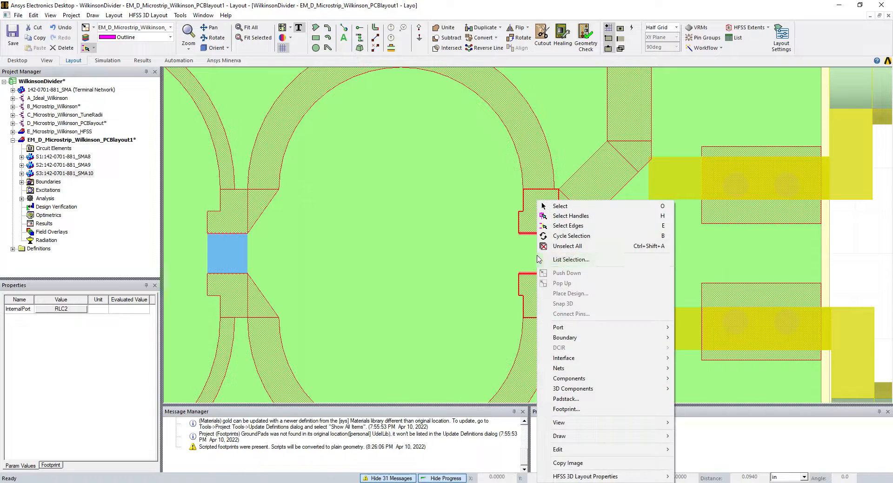
mouse_move(592, 340)
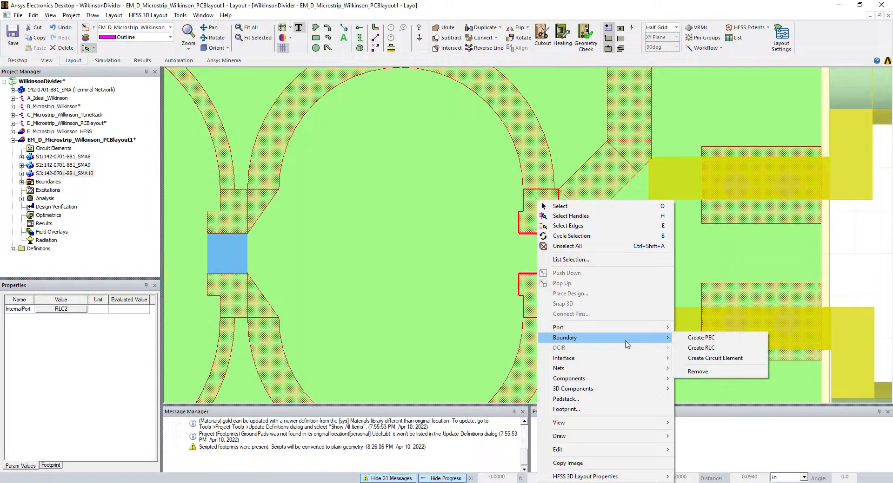
click(688, 342)
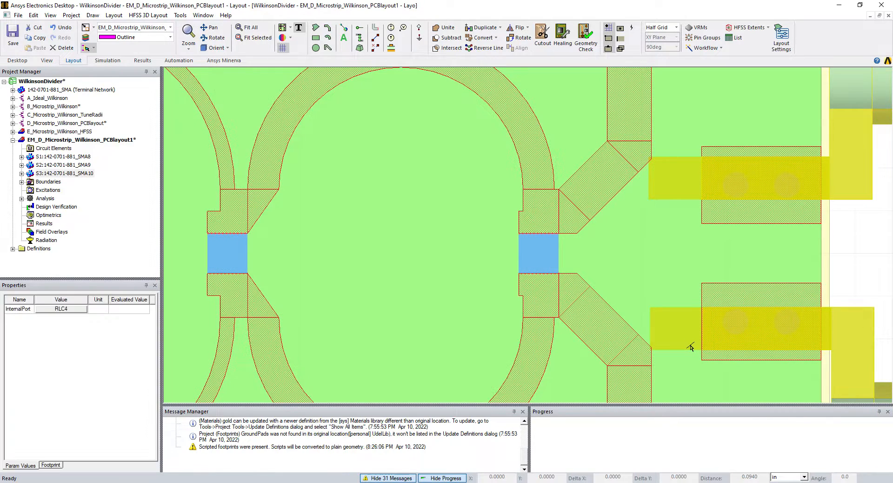
Return from edge selection to normal object selection and clear the current selection
scroll(692, 346, down, 5)
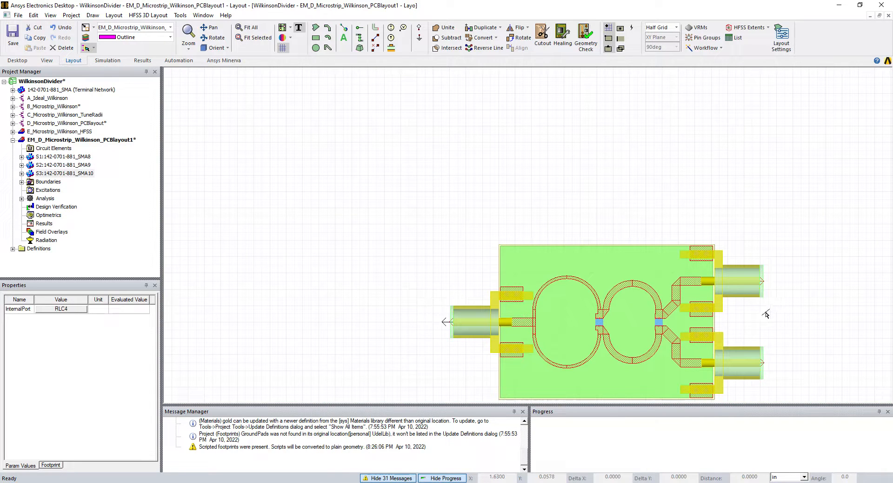
right_click(622, 160)
click(641, 166)
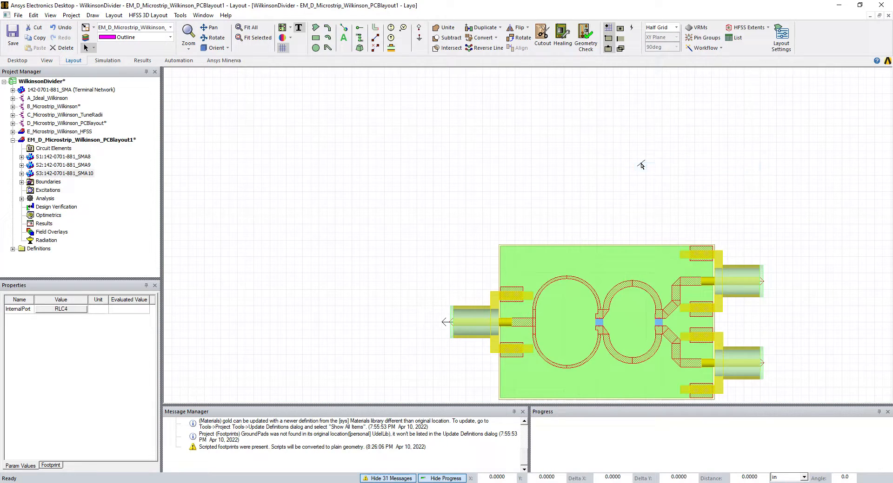
click(536, 168)
key(ctrl+d)
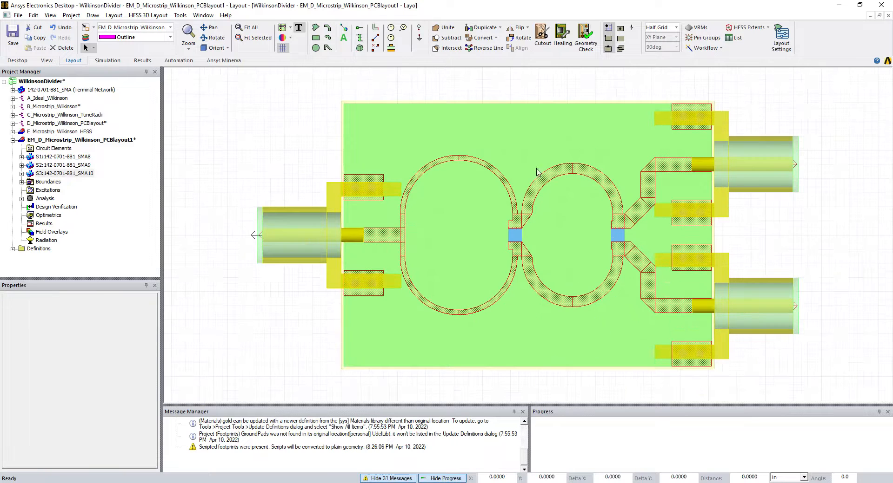
Enable resistance in the EM design properties of the RLC boundary between the two rings and apply the change
double_click(513, 234)
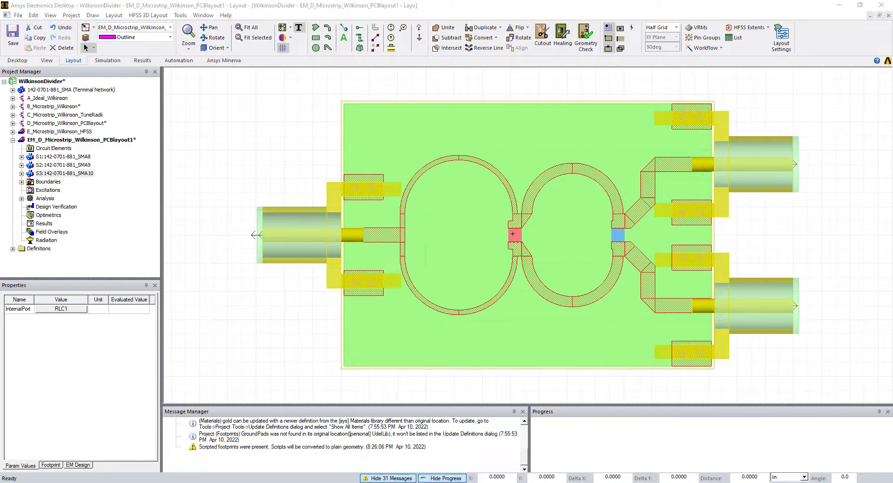
click(331, 170)
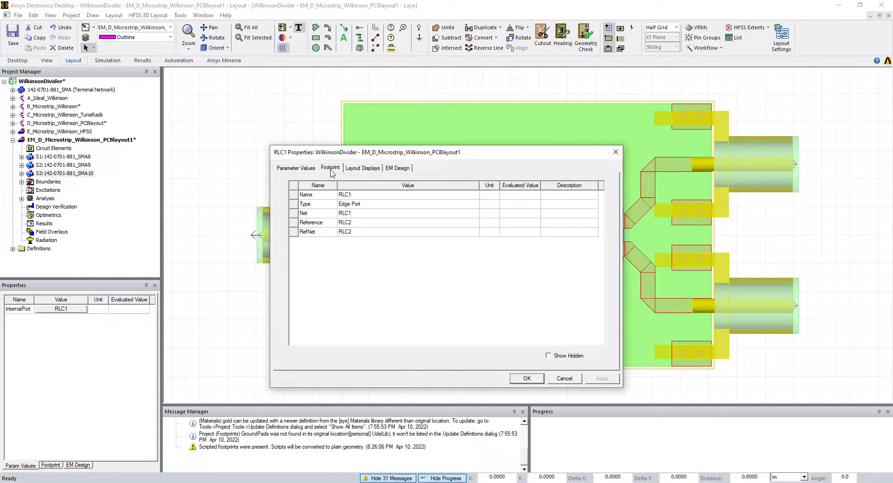
click(356, 170)
click(396, 168)
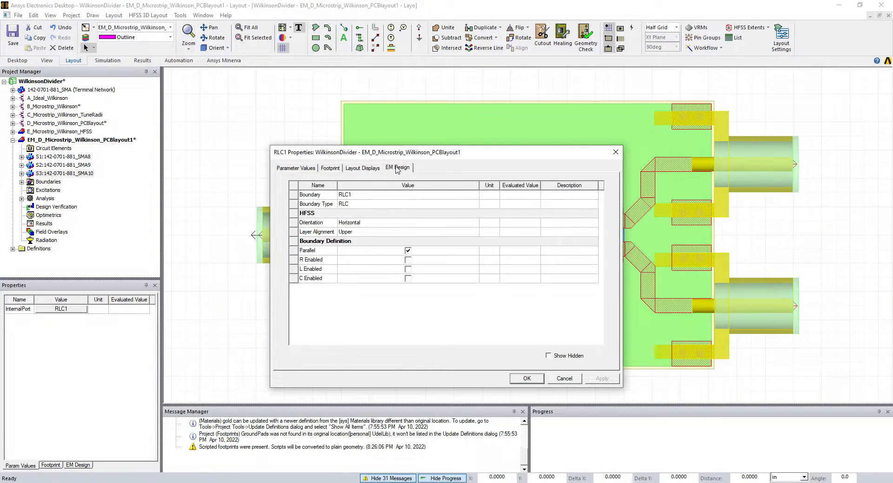
click(408, 260)
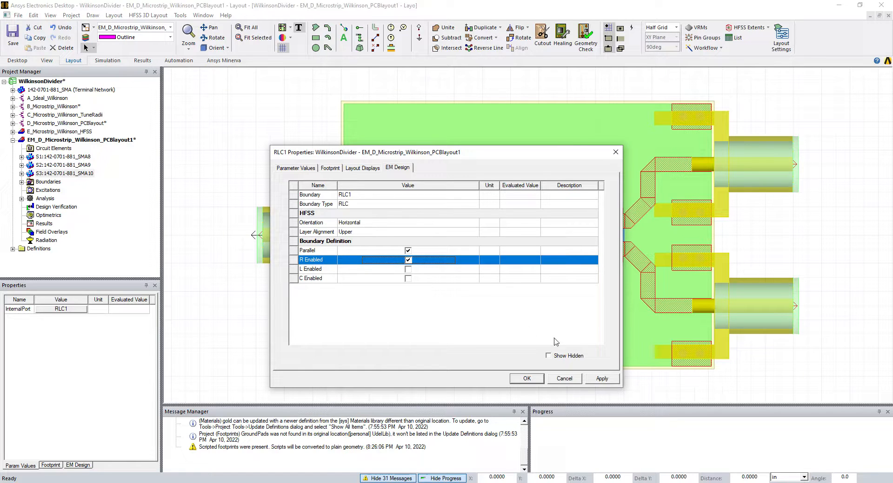
click(602, 379)
click(527, 379)
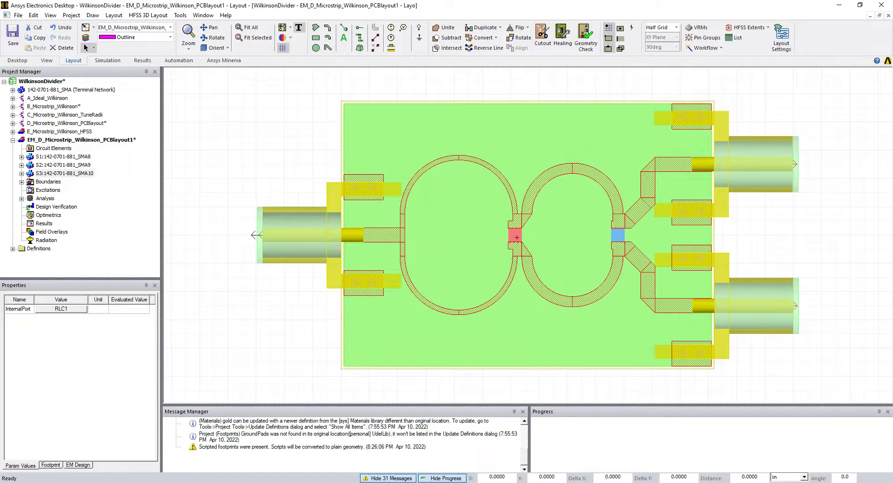
Enter the resistance value for the RLC boundary between the two rings and deselect it
click(70, 466)
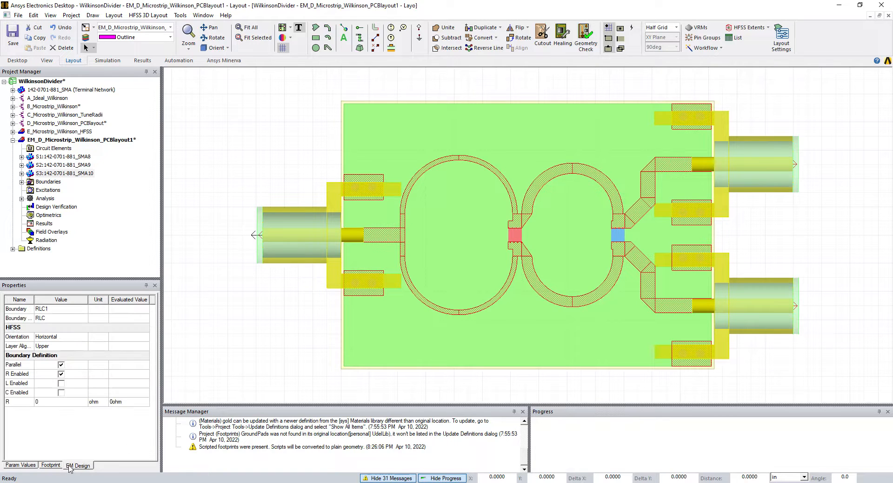
click(39, 402)
key(Return)
click(315, 305)
Enable resistance on the RLC boundary at the output side of the small ring and set R to 267 ohm
click(619, 235)
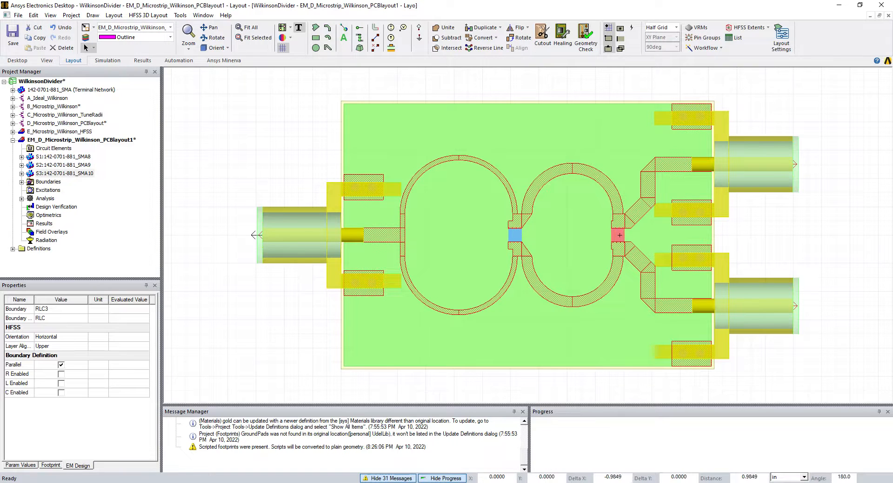
double_click(618, 236)
click(572, 378)
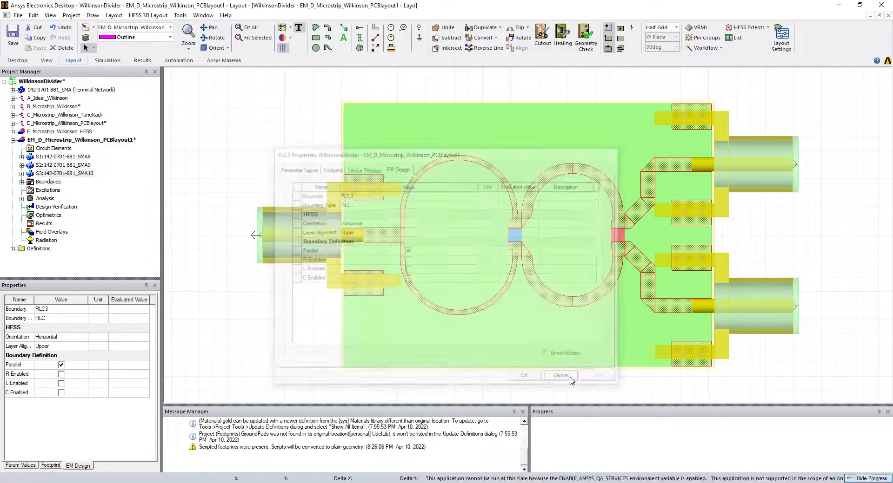
click(61, 375)
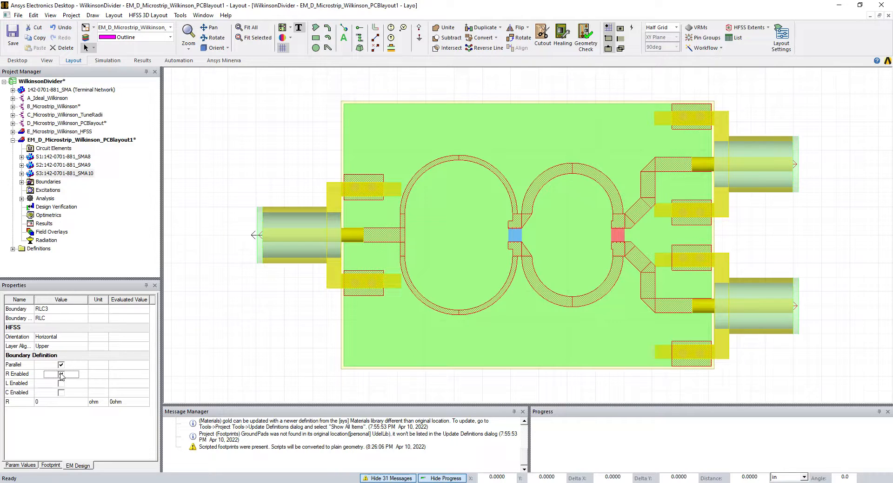
click(41, 403)
text(267)
key(Return)
click(224, 342)
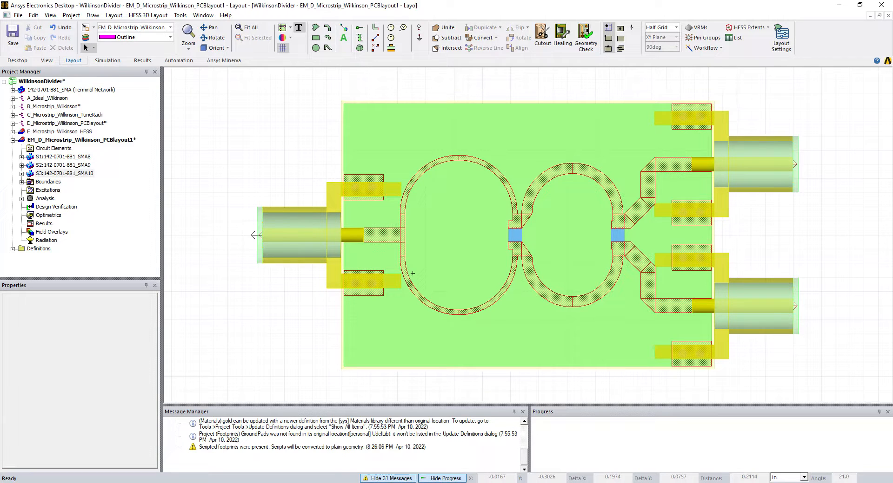
Check the properties of both RLC boundaries, inspect them in 3D between the ring traces, and restore the top view
click(511, 239)
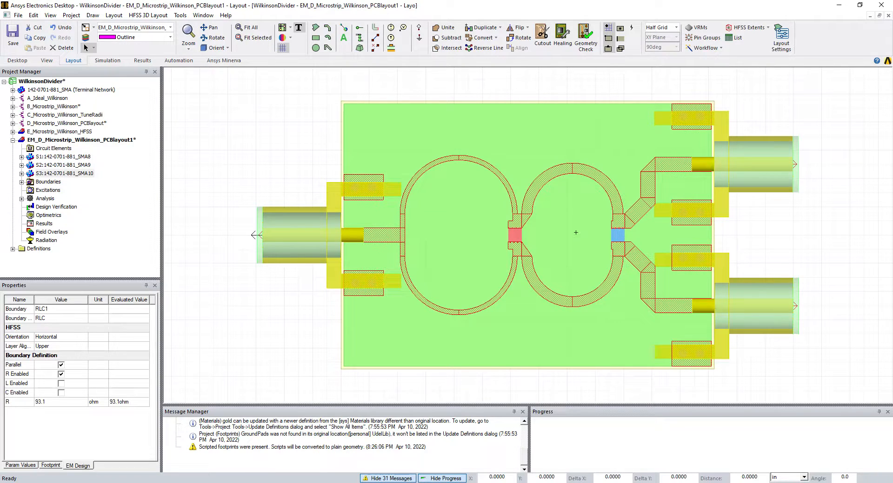
click(613, 236)
click(214, 38)
drag(408, 297, 531, 251)
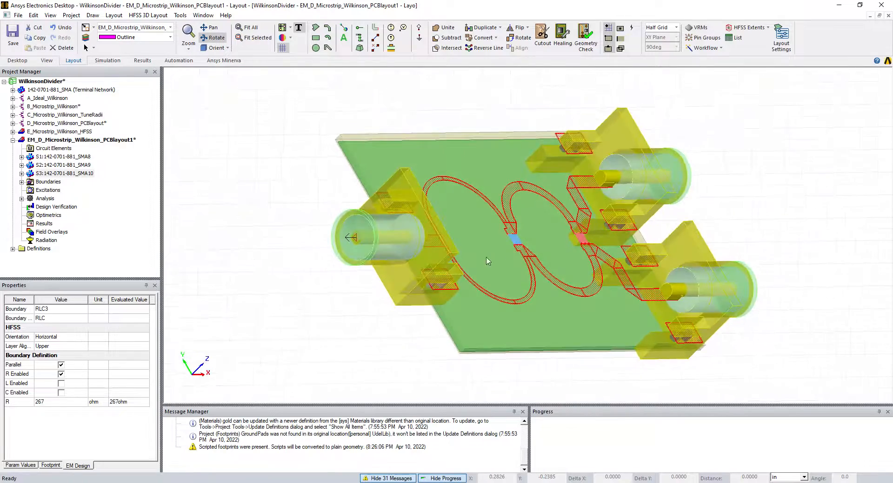
drag(338, 178, 269, 164)
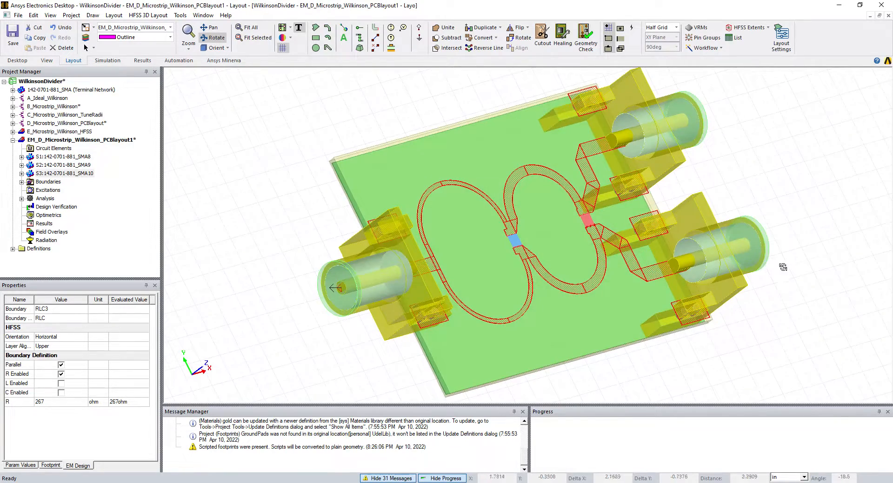
drag(775, 255, 503, 263)
scroll(500, 260, up, 3)
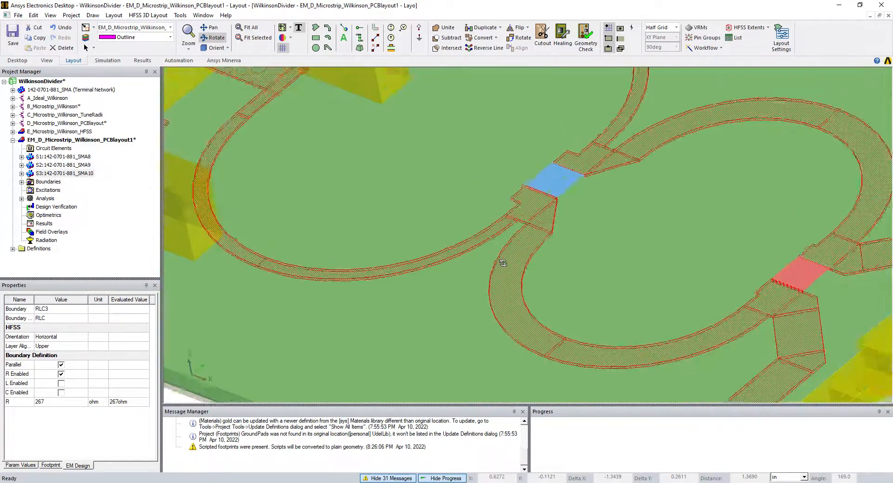
scroll(415, 267, up, 3)
drag(418, 275, 502, 345)
scroll(506, 330, down, 3)
click(228, 48)
click(226, 60)
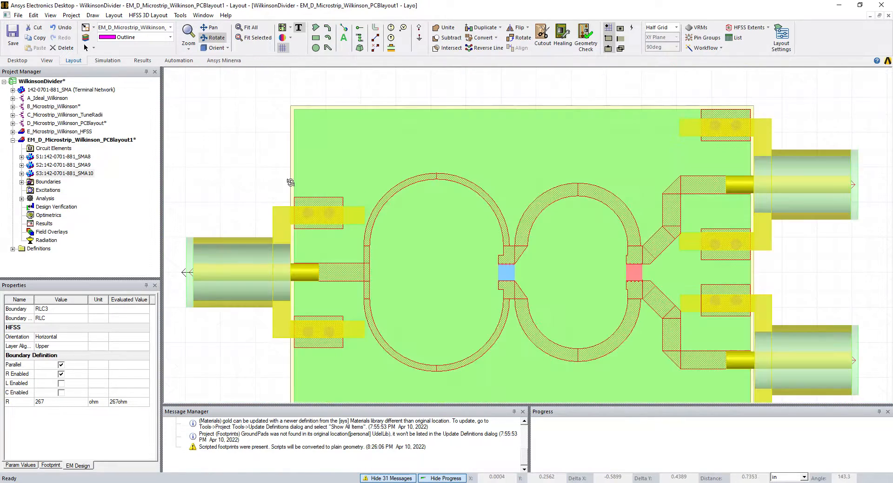
click(45, 198)
click(22, 182)
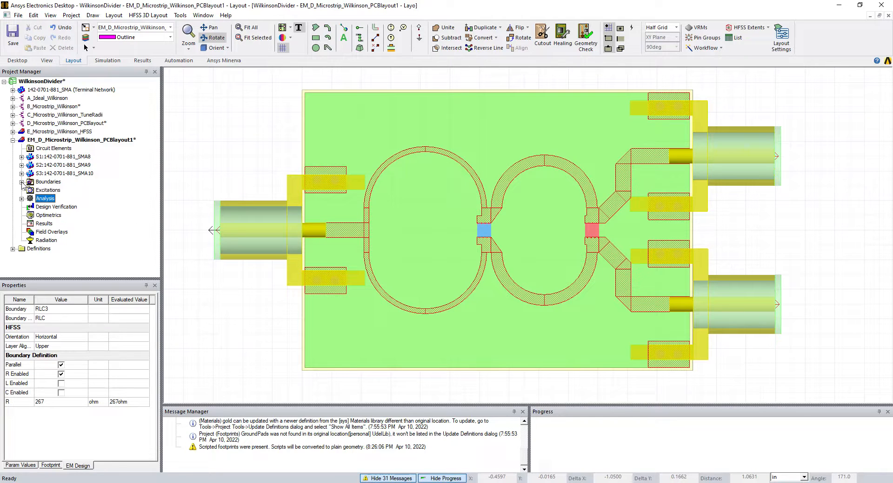
click(21, 182)
right_click(43, 191)
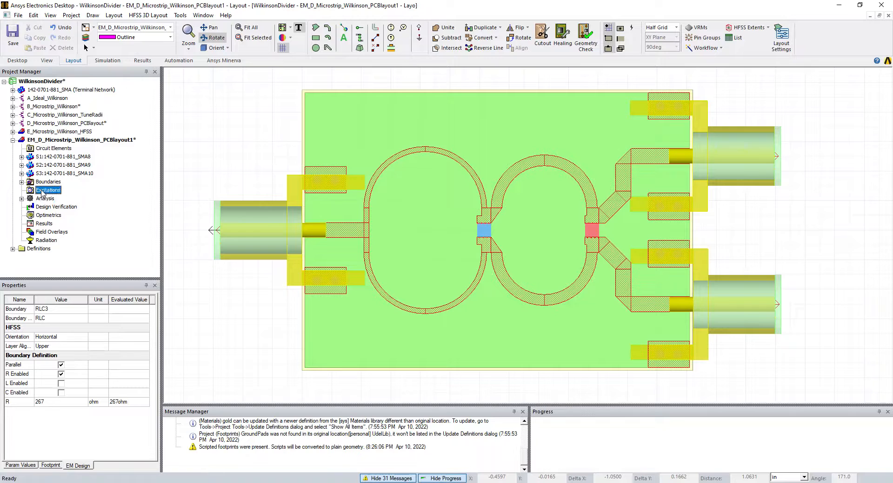
click(224, 150)
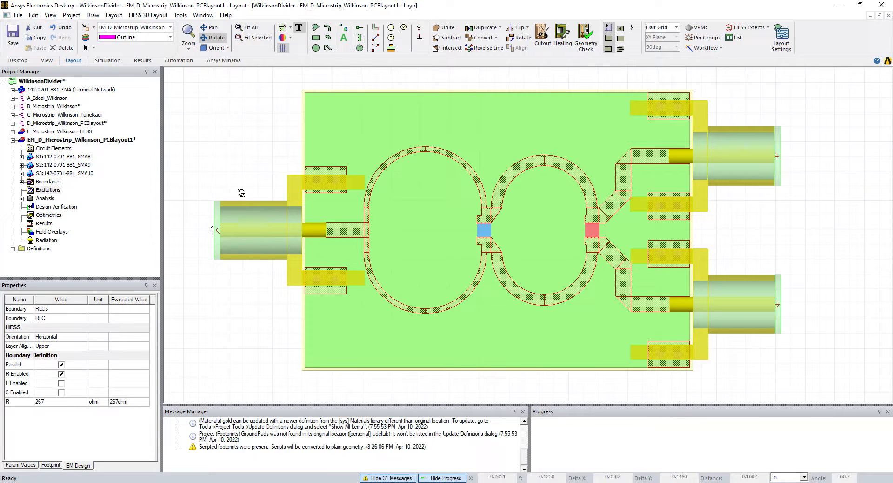
Create ports on all three SMA connector components using the Port type and the <NO-NET> net
click(94, 48)
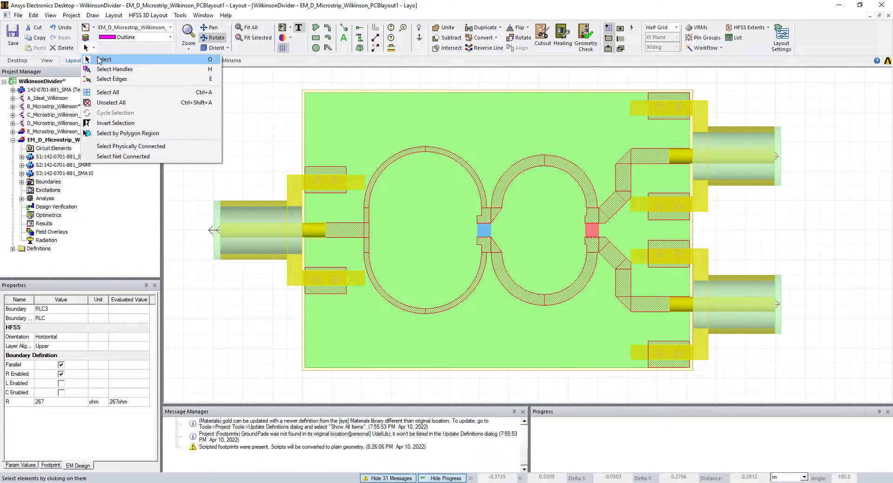
click(101, 60)
click(177, 119)
click(255, 216)
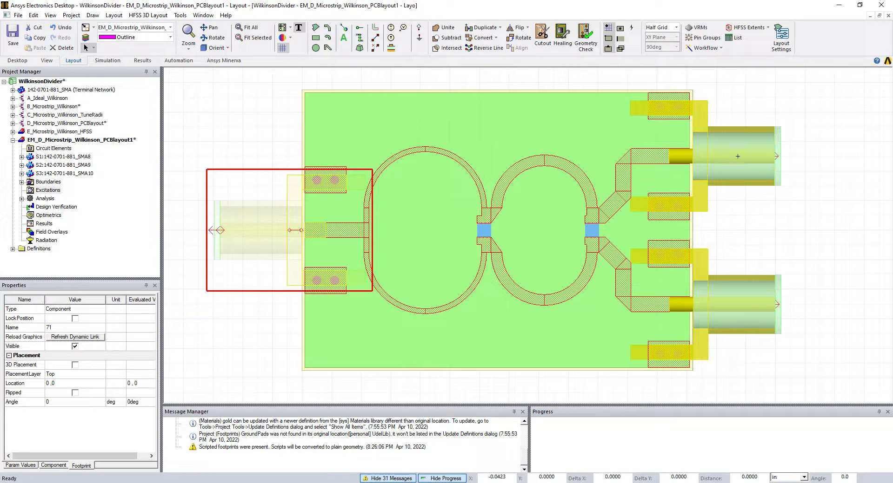
ctrl+click(742, 153)
ctrl+click(745, 291)
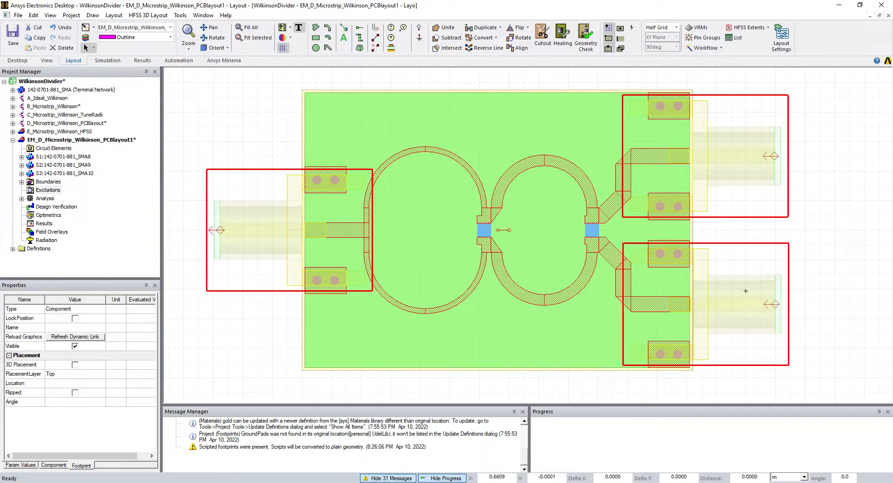
right_click(735, 166)
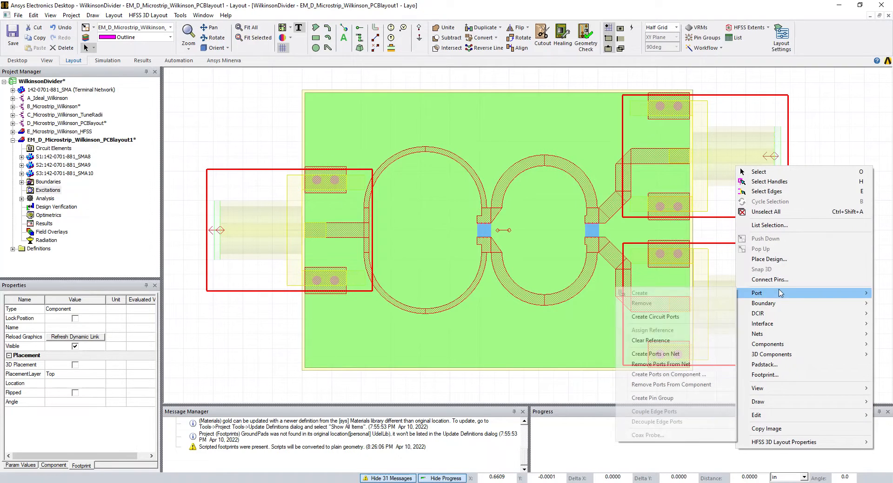
click(691, 375)
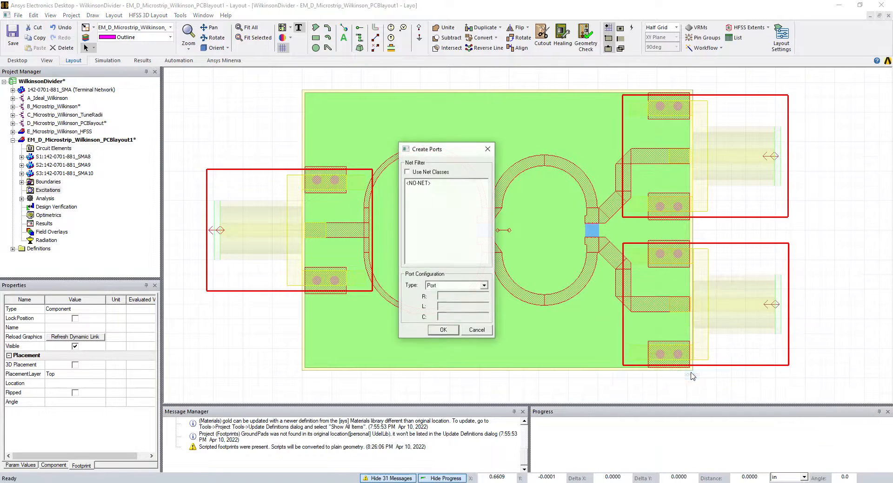
click(443, 330)
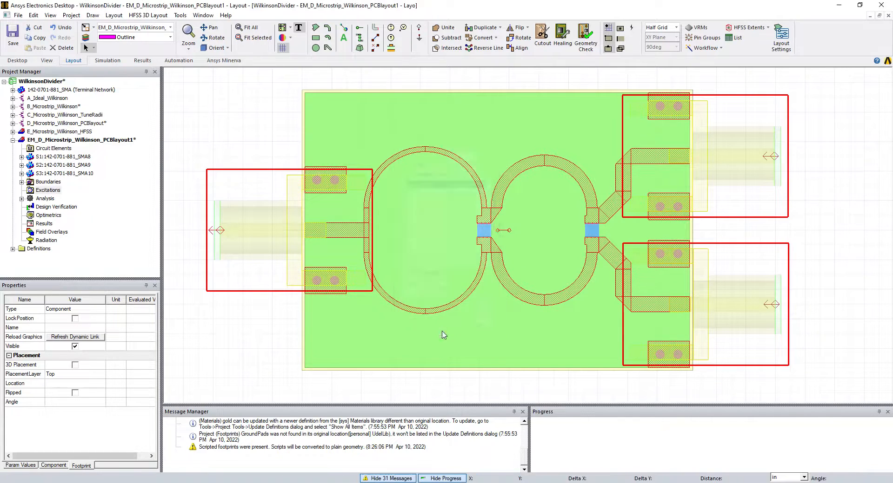
click(243, 327)
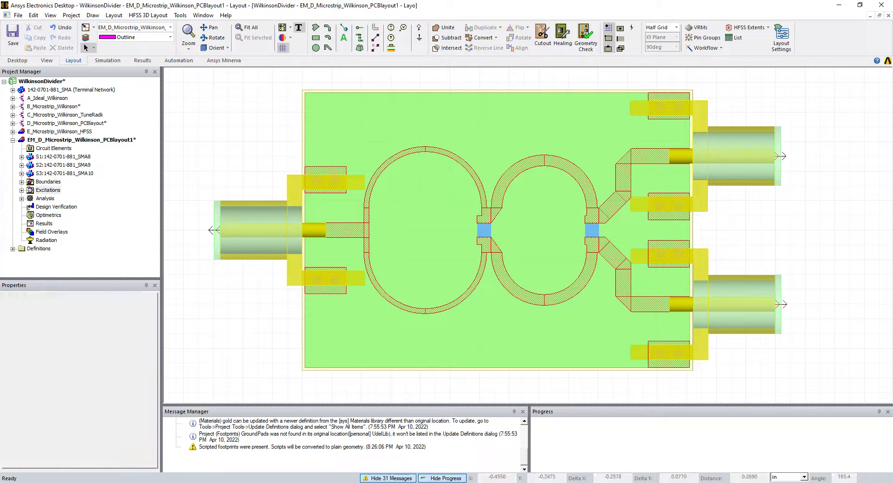
click(21, 190)
click(22, 190)
Add an advanced HFSS solution setup with a maximum of 20 passes and a maximum delta S of 0.01
click(21, 198)
right_click(37, 199)
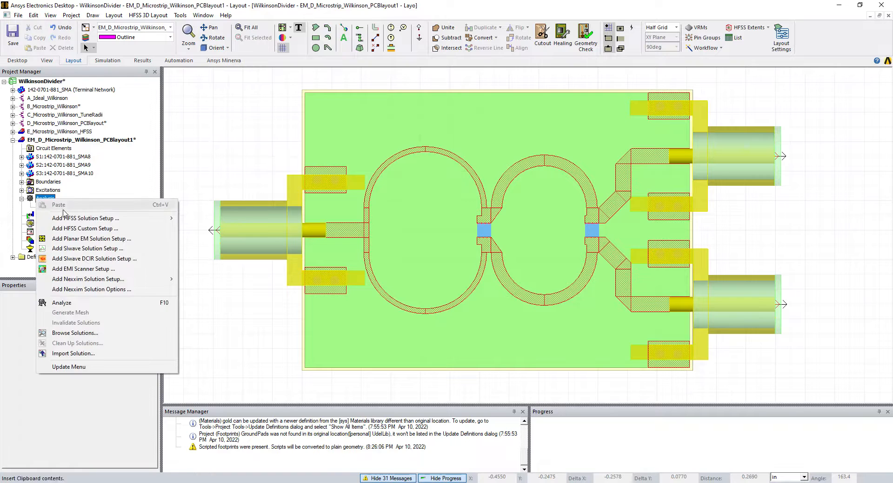
mouse_move(93, 221)
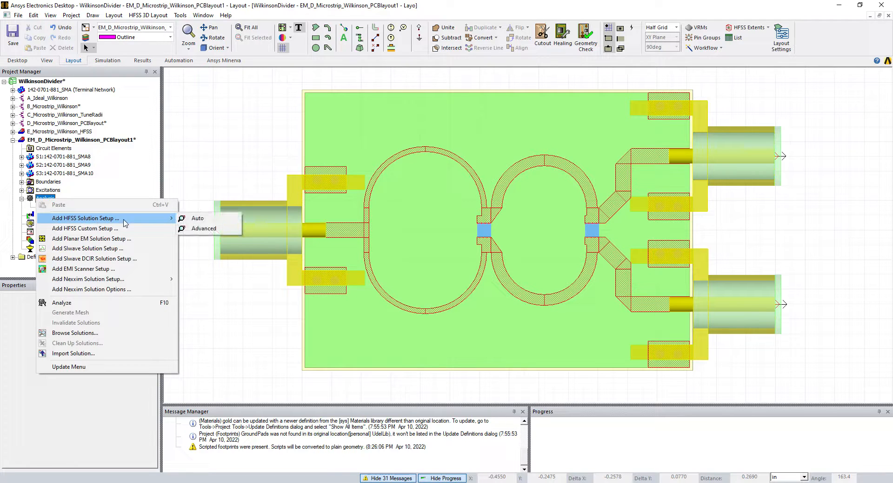
click(198, 230)
click(447, 192)
text(20)
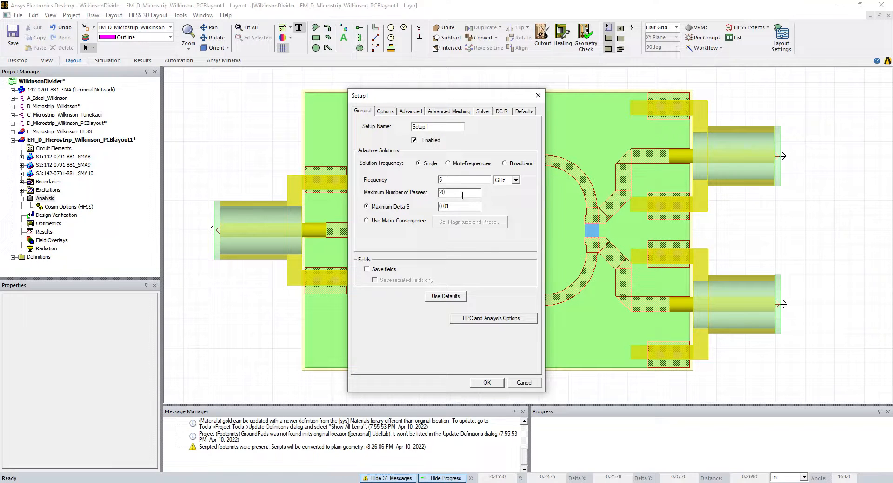
click(479, 384)
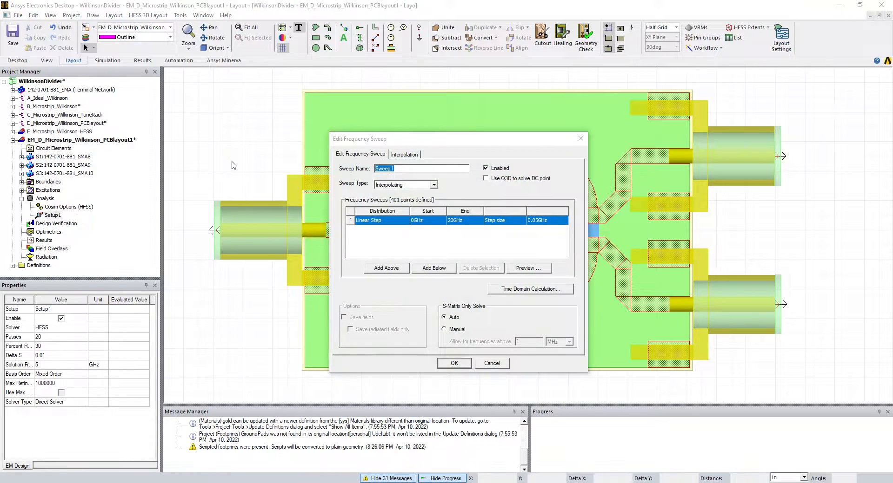
Define the setup's interpolating frequency sweep from 10 MHz to 4 GHz with a linear step size of 10 MHz
click(421, 220)
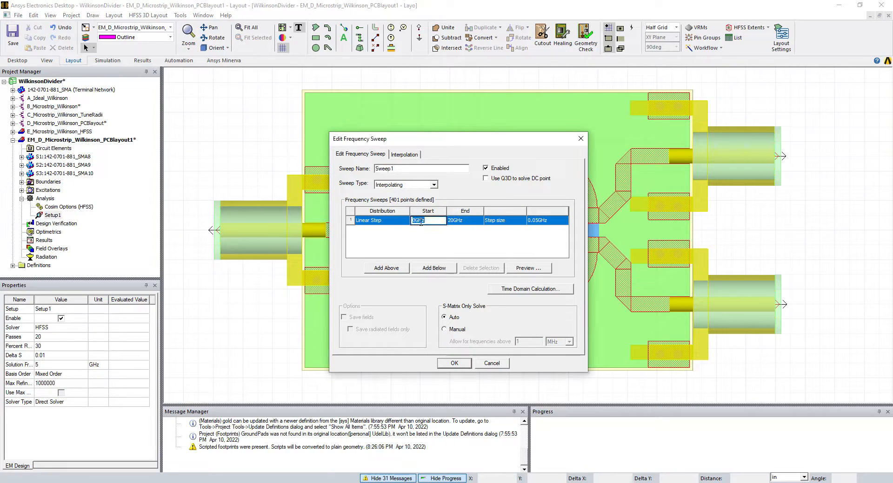
text(10MHz)
key(Tab)
text(4GHz)
key(Tab)
text(10MHz)
key(Return)
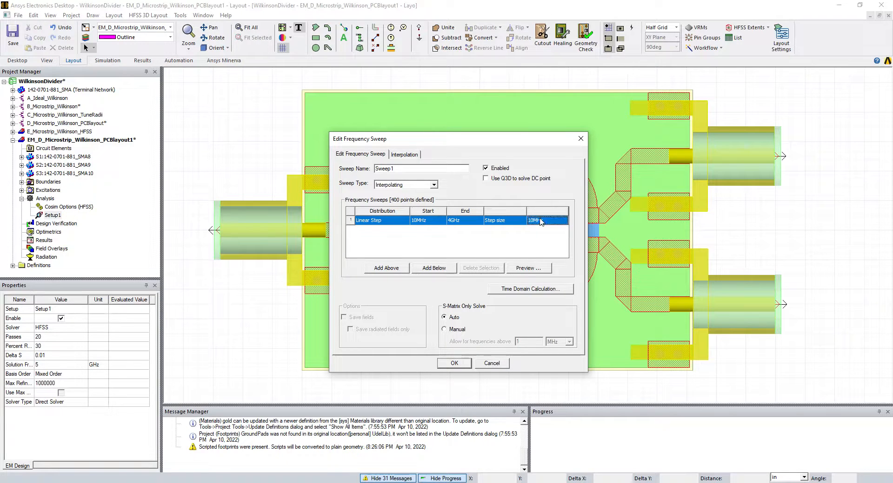
click(453, 364)
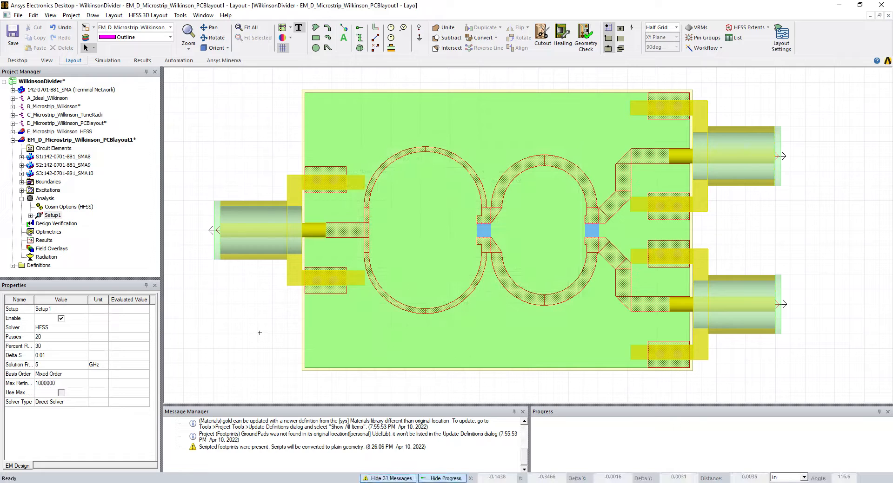
Review the lossy dielectrics and HFSS meshing method options in the EM layout's design settings and accept them
click(30, 215)
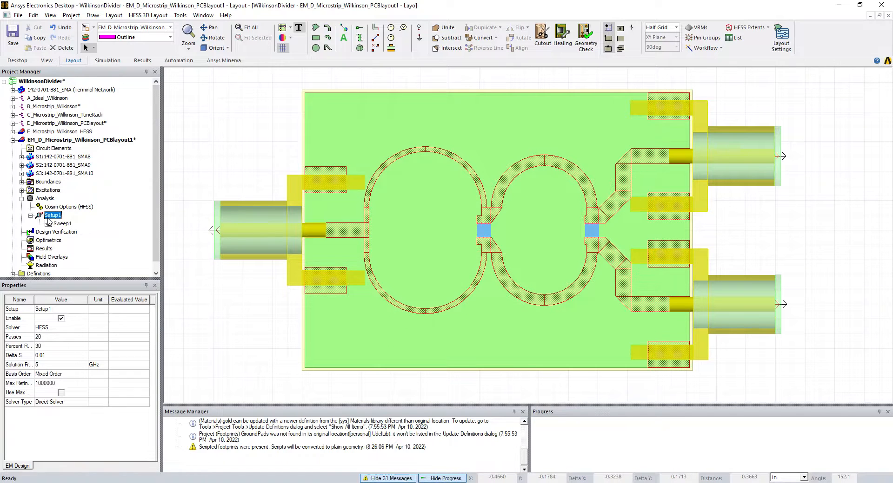
click(151, 16)
click(311, 4)
click(48, 141)
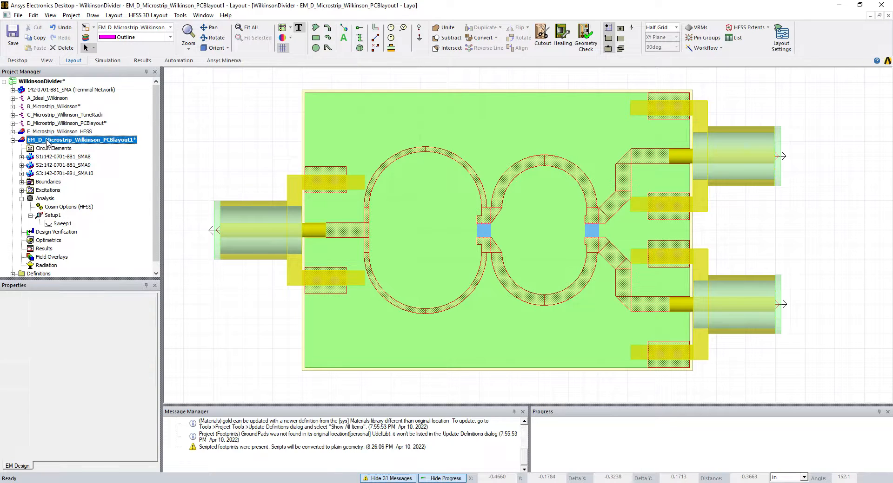
right_click(47, 143)
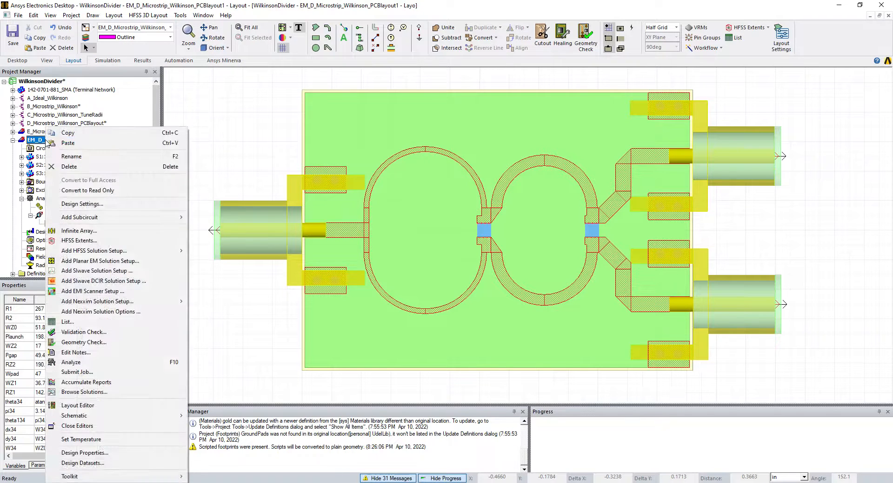
click(104, 209)
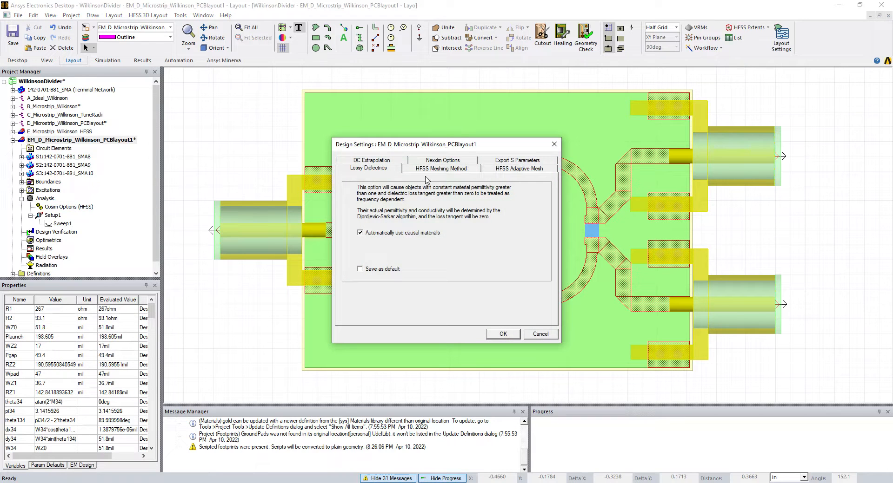
click(437, 169)
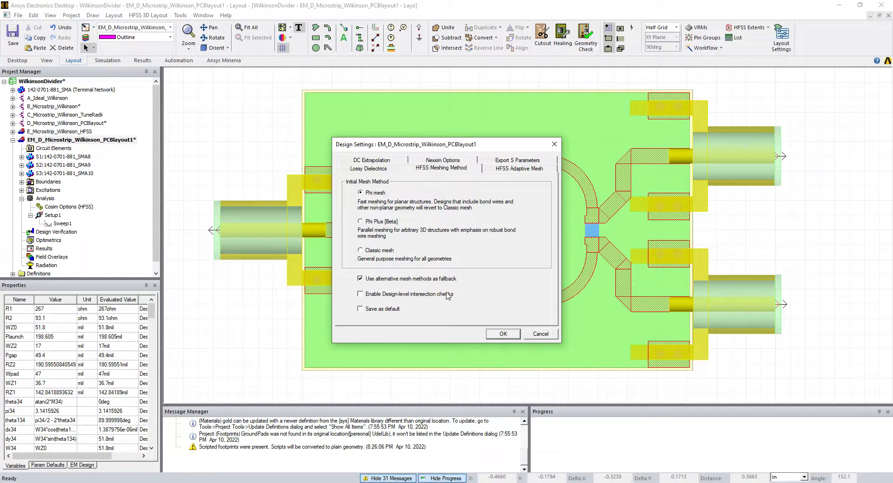
click(496, 337)
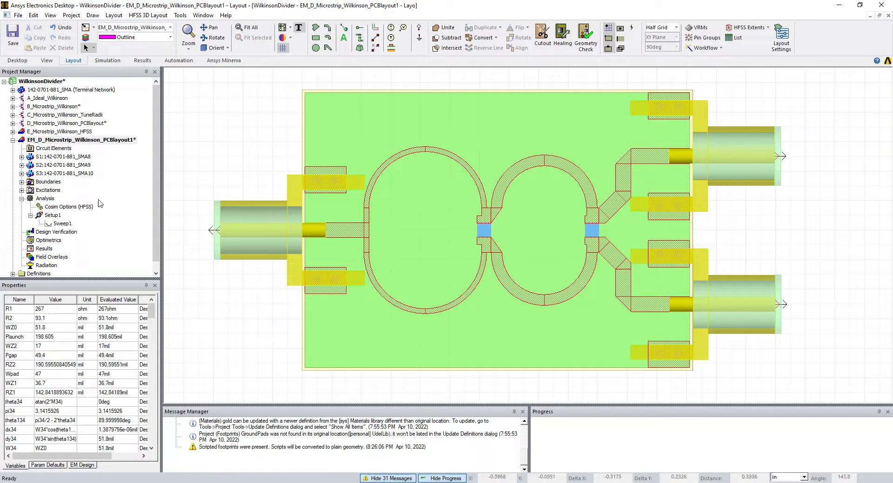
Run a validation check on the EM layout design and close its report
click(59, 141)
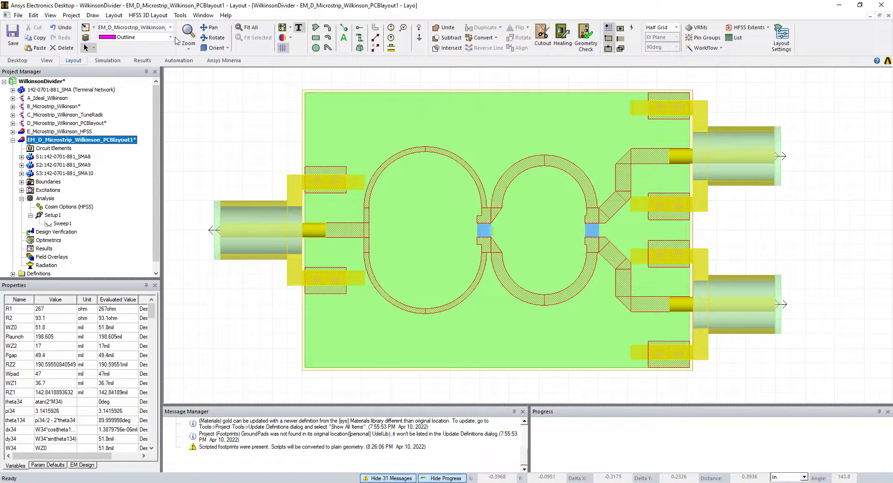
click(148, 15)
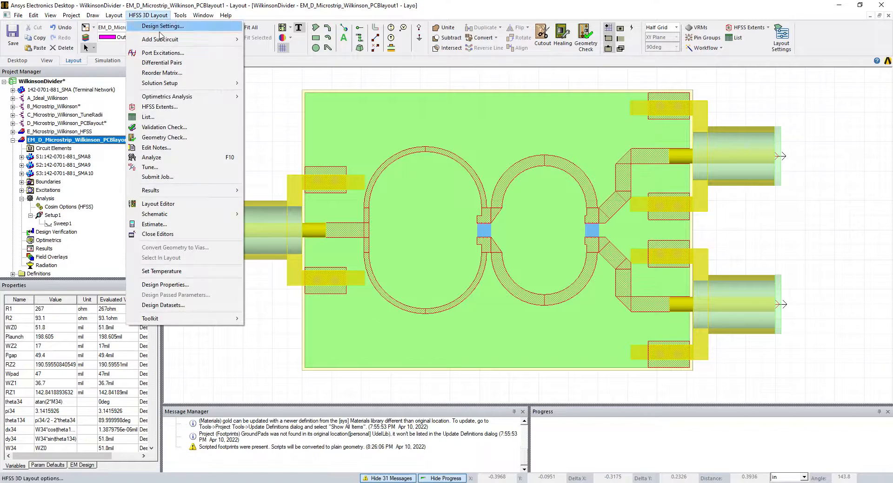
click(164, 127)
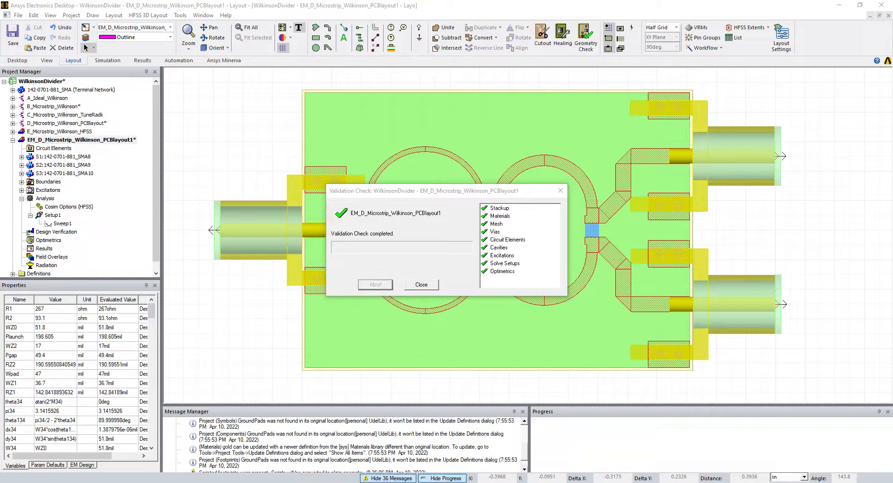
click(420, 284)
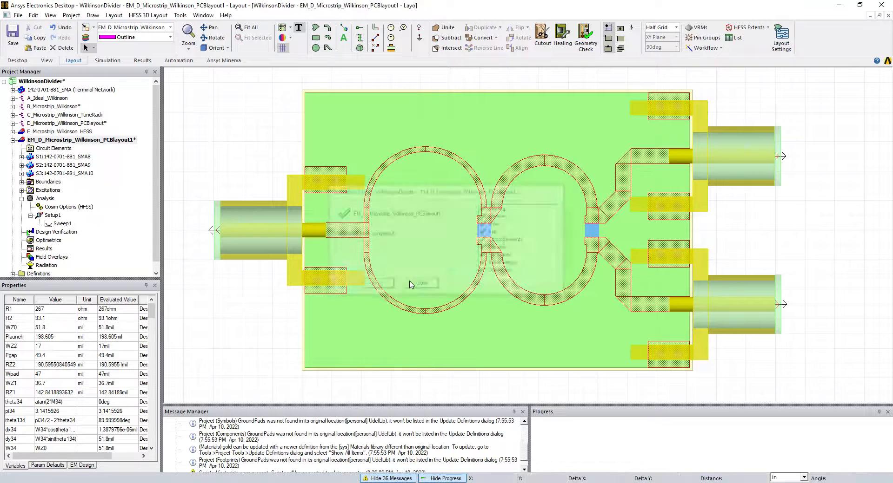
click(51, 217)
right_click(51, 216)
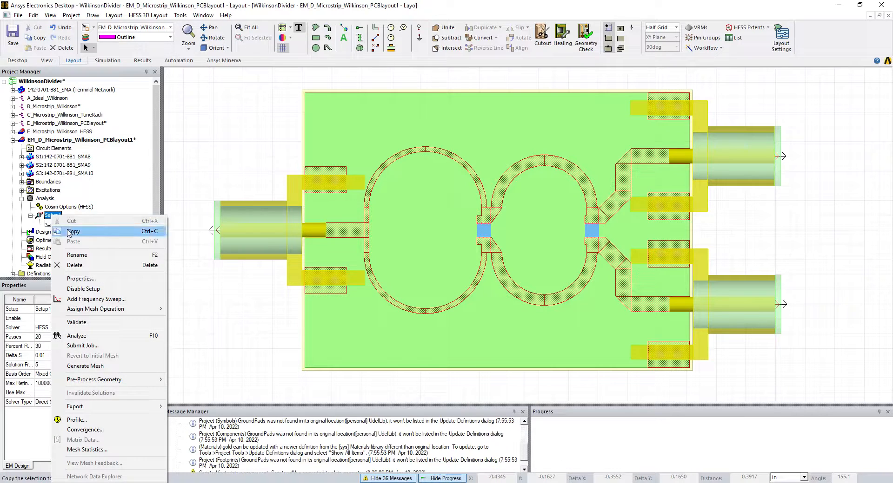
click(197, 137)
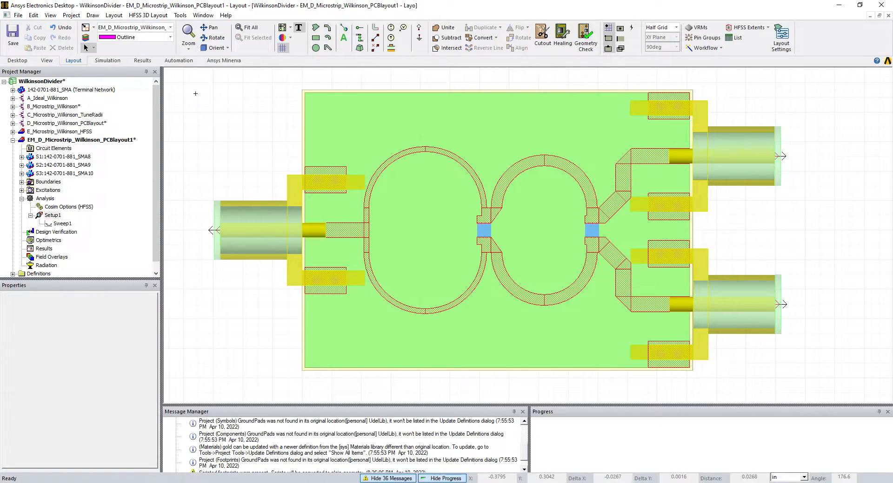
View the completed board in 3D, collapse the EM design in the project tree, and restore the top view
click(214, 38)
drag(386, 316, 470, 349)
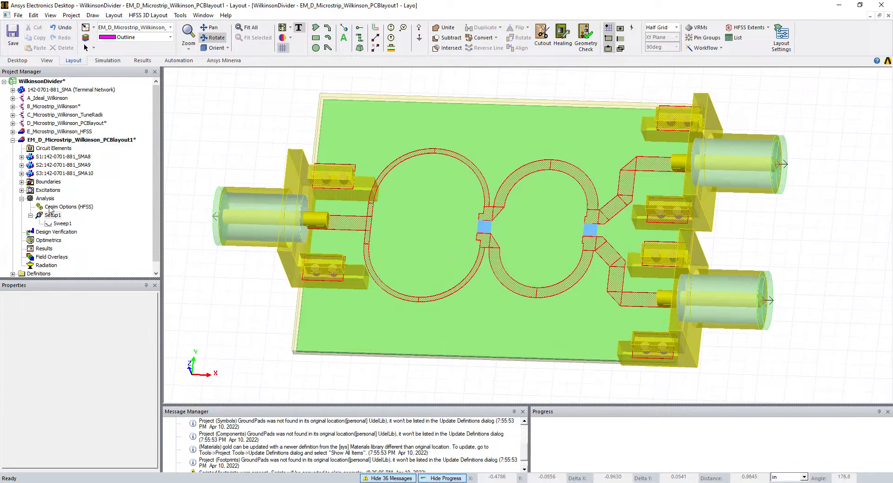
click(12, 140)
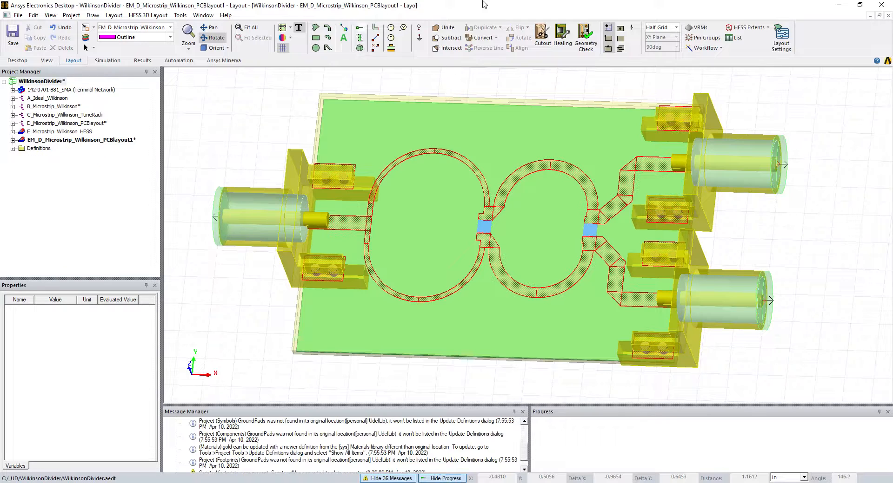
click(215, 48)
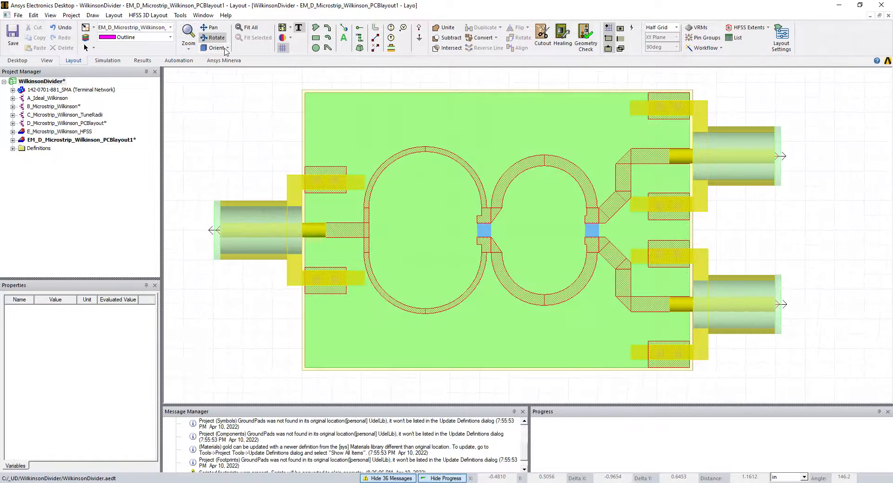